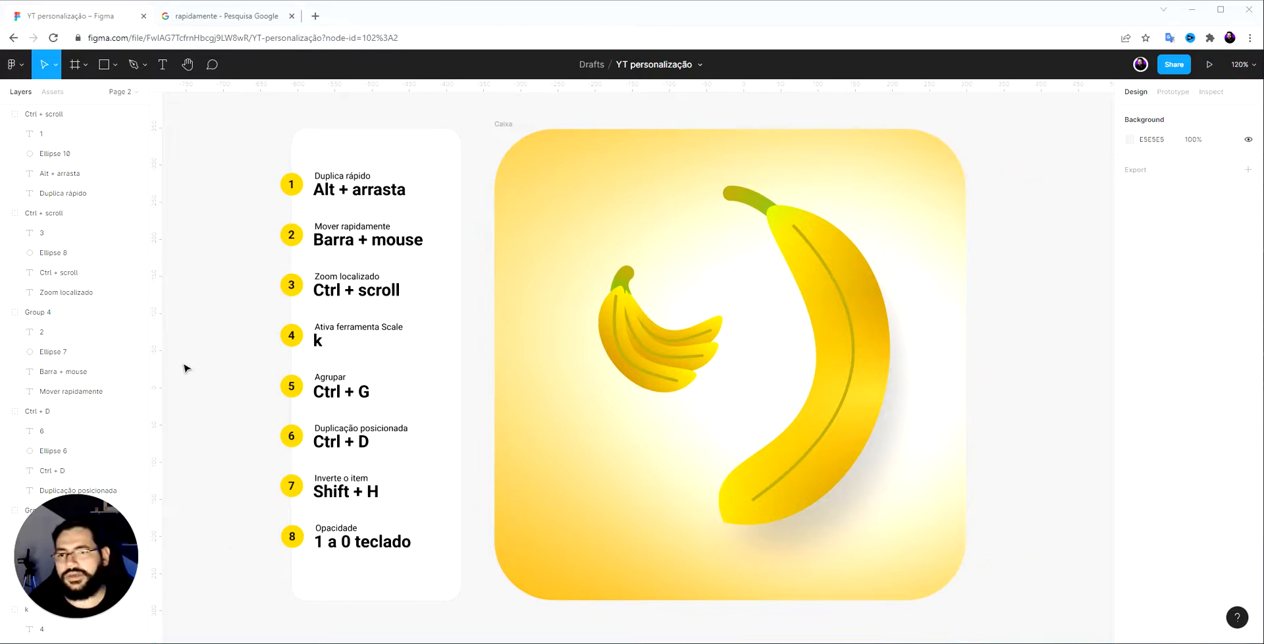
Examine the numbered shortcut list up close, starting from the "Alt + arrasta" entry, and compare it with the whole layout
scroll(334, 191, "up", 1, "ctrl")
scroll(335, 191, "up", 3, "ctrl")
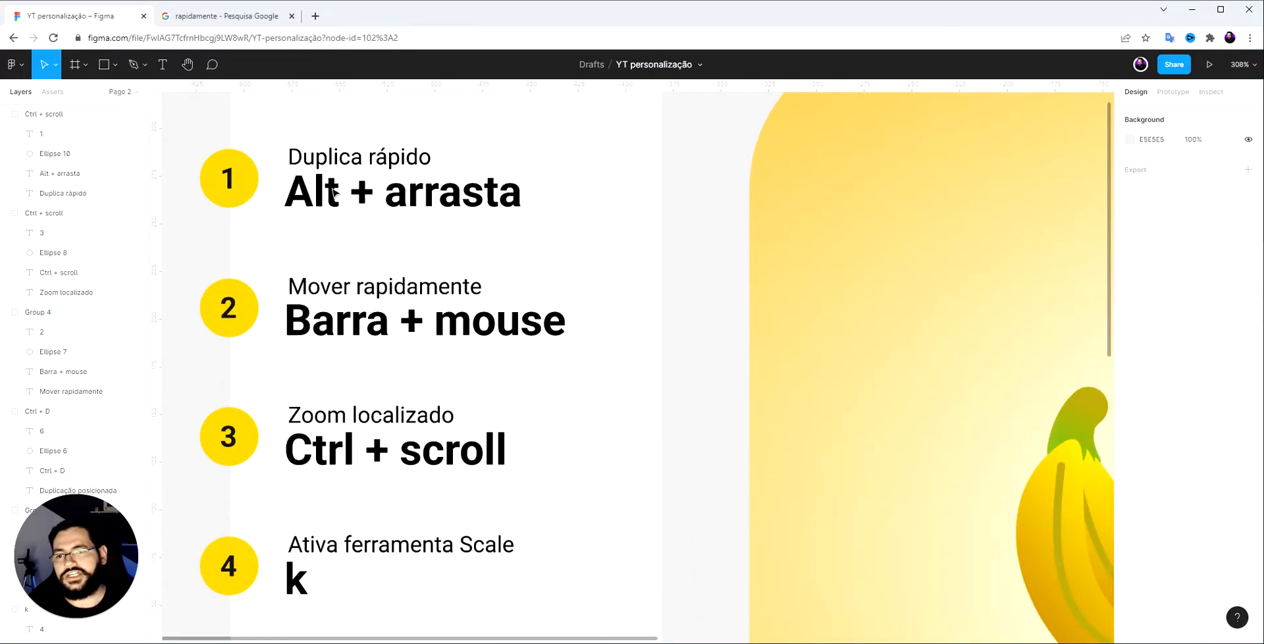
scroll(336, 206, "down", 3, "ctrl")
scroll(334, 208, "up", 3, "ctrl")
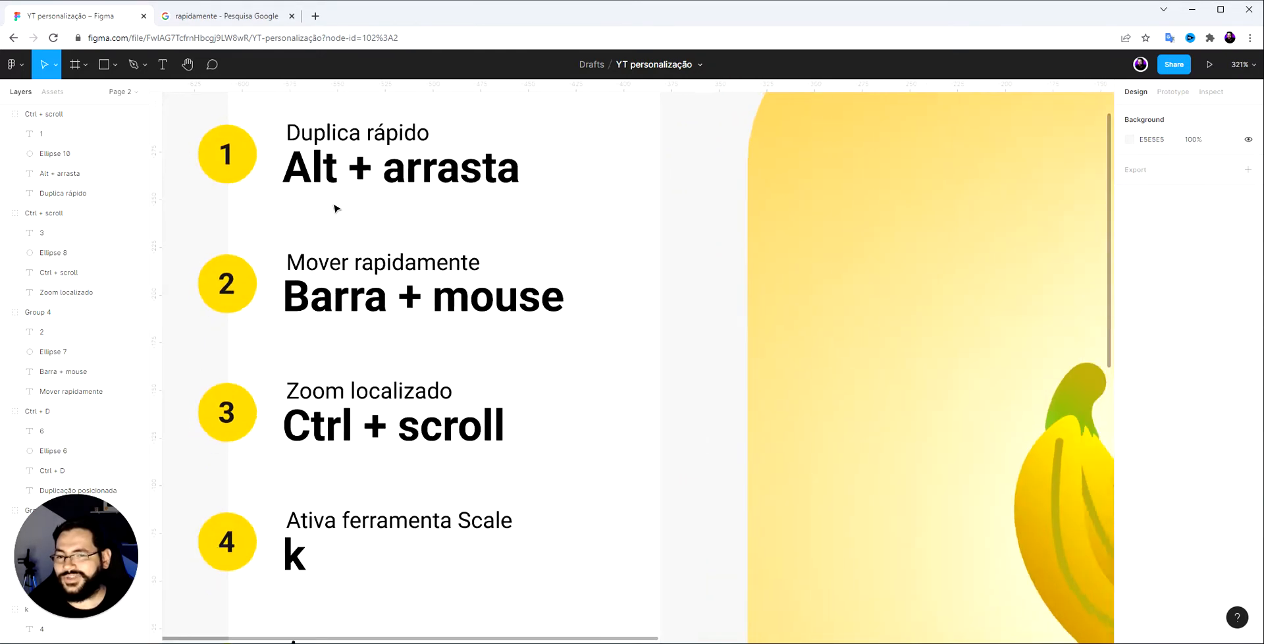
scroll(336, 206, "down", 4, "ctrl")
scroll(336, 210, "up", 4, "ctrl")
scroll(337, 211, "down", 3, "ctrl")
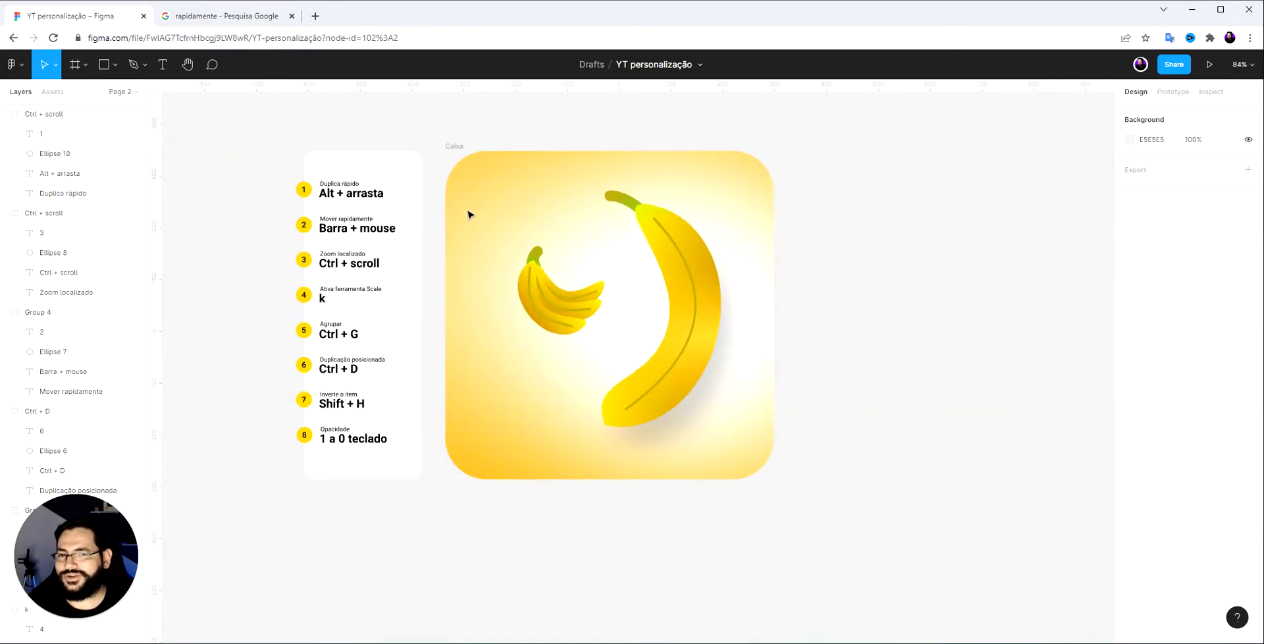
scroll(345, 230, "up", 1, "ctrl")
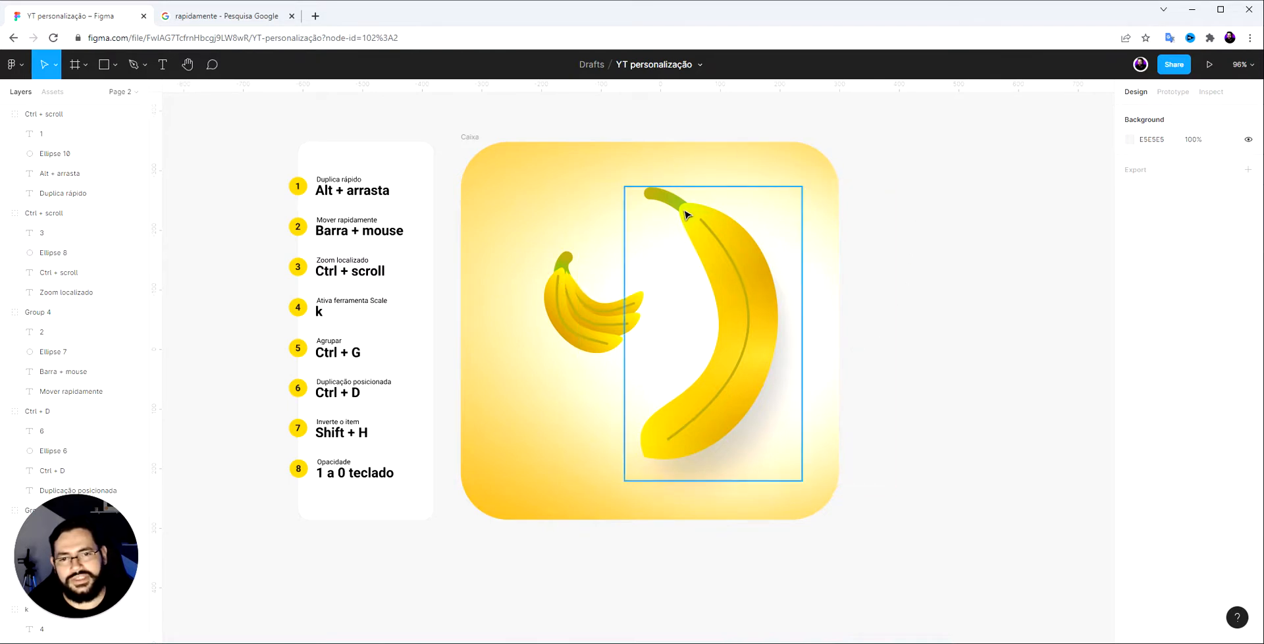
Inspect the large banana's stem and lower tip in the Caixa frame at close range and in overview
scroll(685, 211, "up", 5, "ctrl")
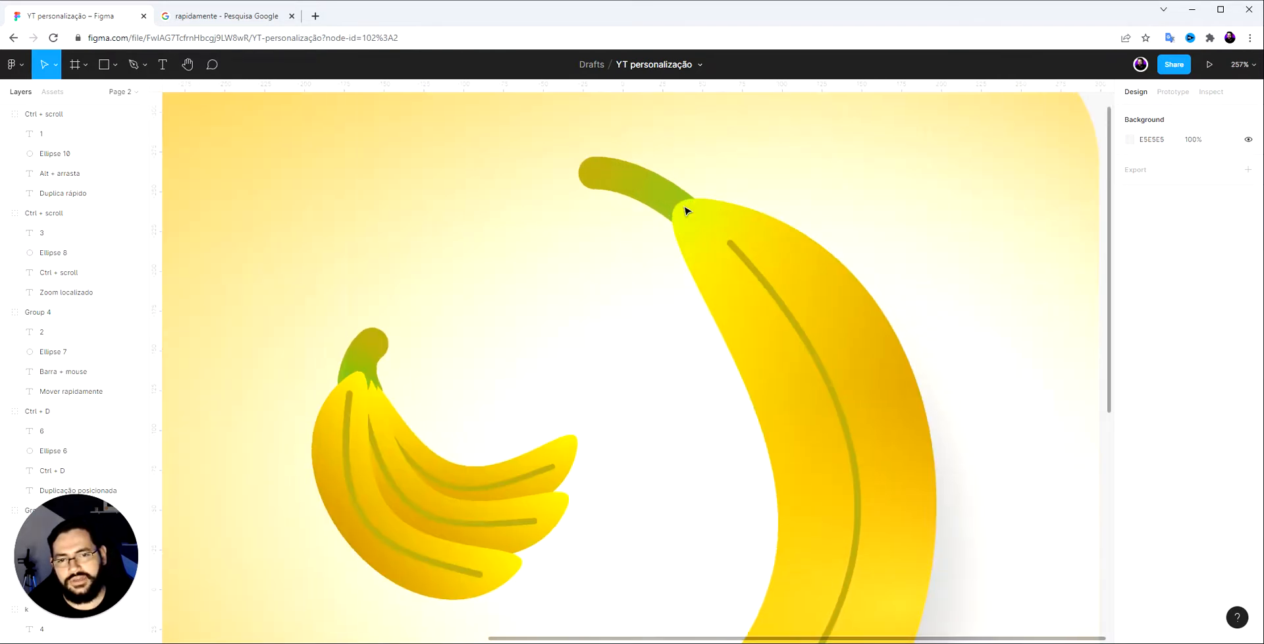
scroll(685, 211, "down", 5)
scroll(685, 211, "up", 5)
scroll(685, 211, "down", 5)
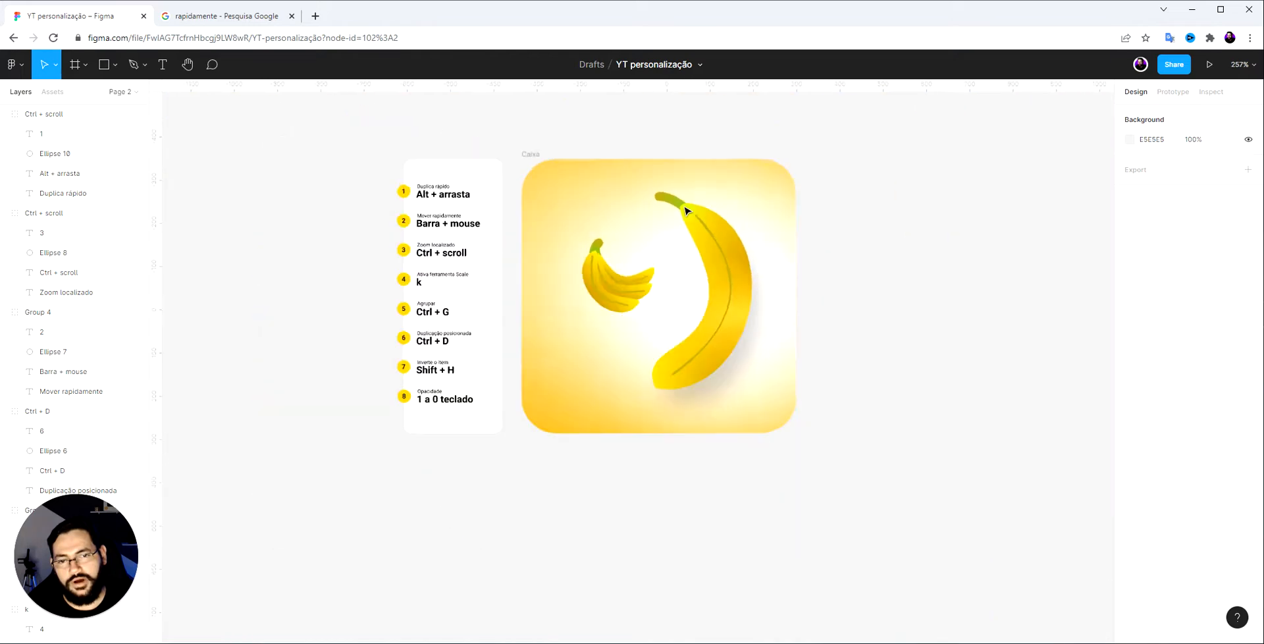
scroll(685, 210, "down", 2)
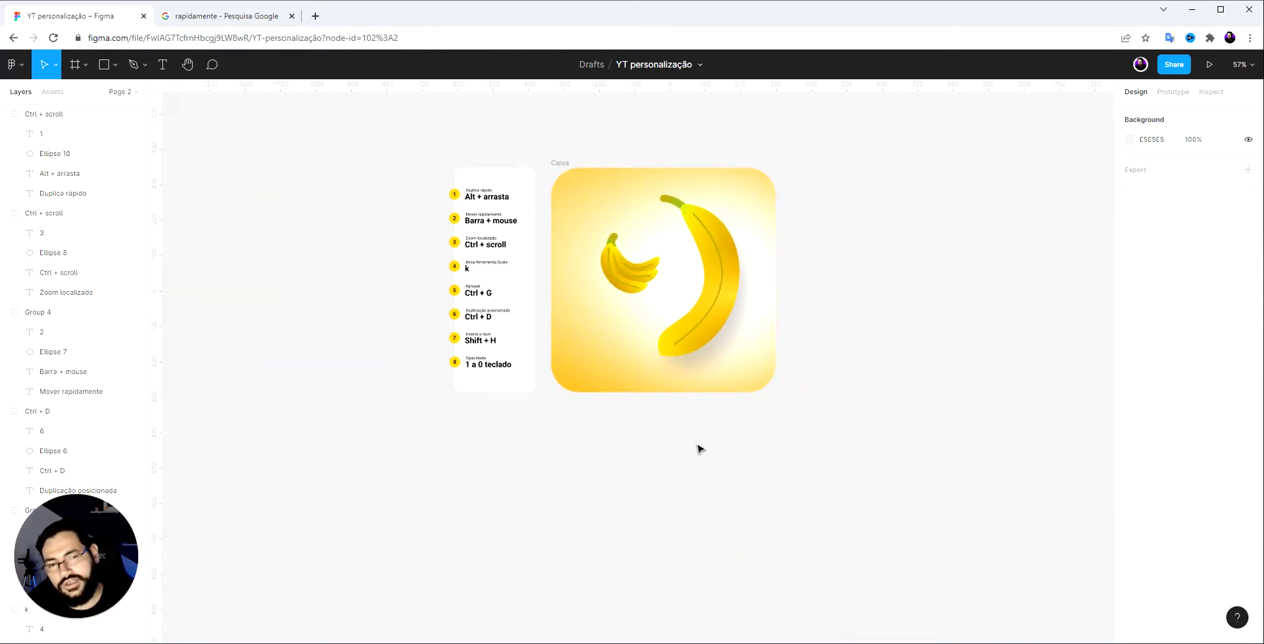
scroll(667, 388, "up", 5)
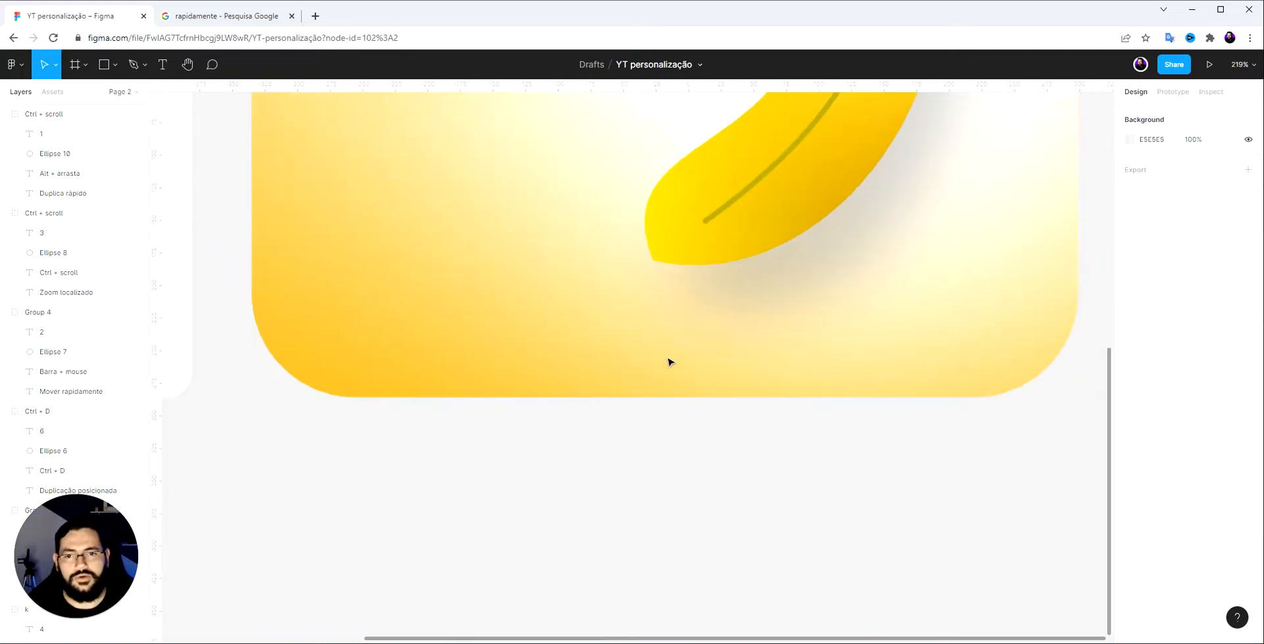
scroll(669, 358, "down", 4)
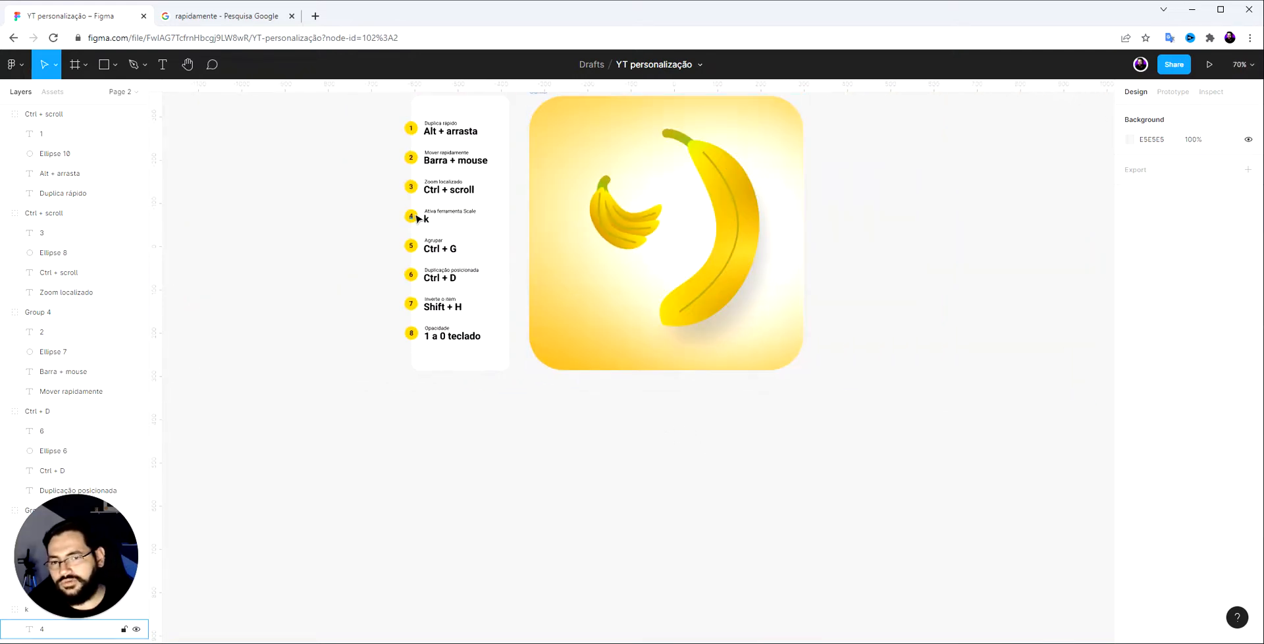
Examine the "Ativa ferramenta Scale" and "Zoom localizado" list entries and the large banana's body at different magnifications
scroll(408, 218, "up", 5)
scroll(409, 218, "up", 5)
scroll(408, 218, "down", 9)
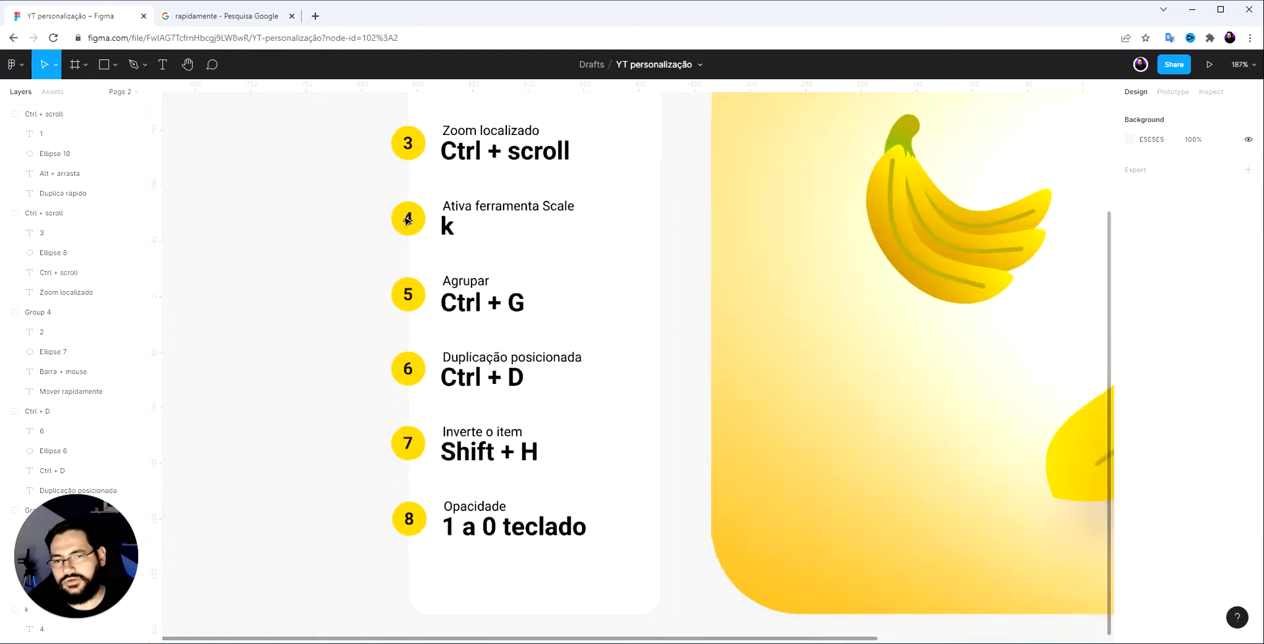
scroll(832, 219, "up", 6)
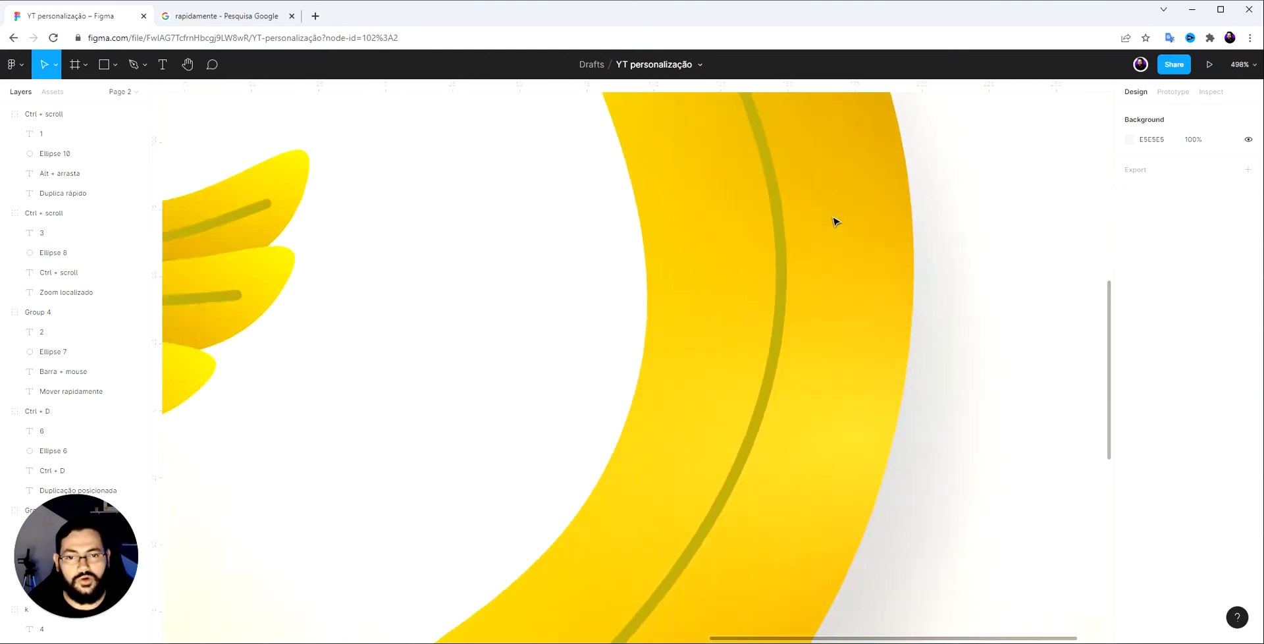
scroll(833, 224, "down", 4)
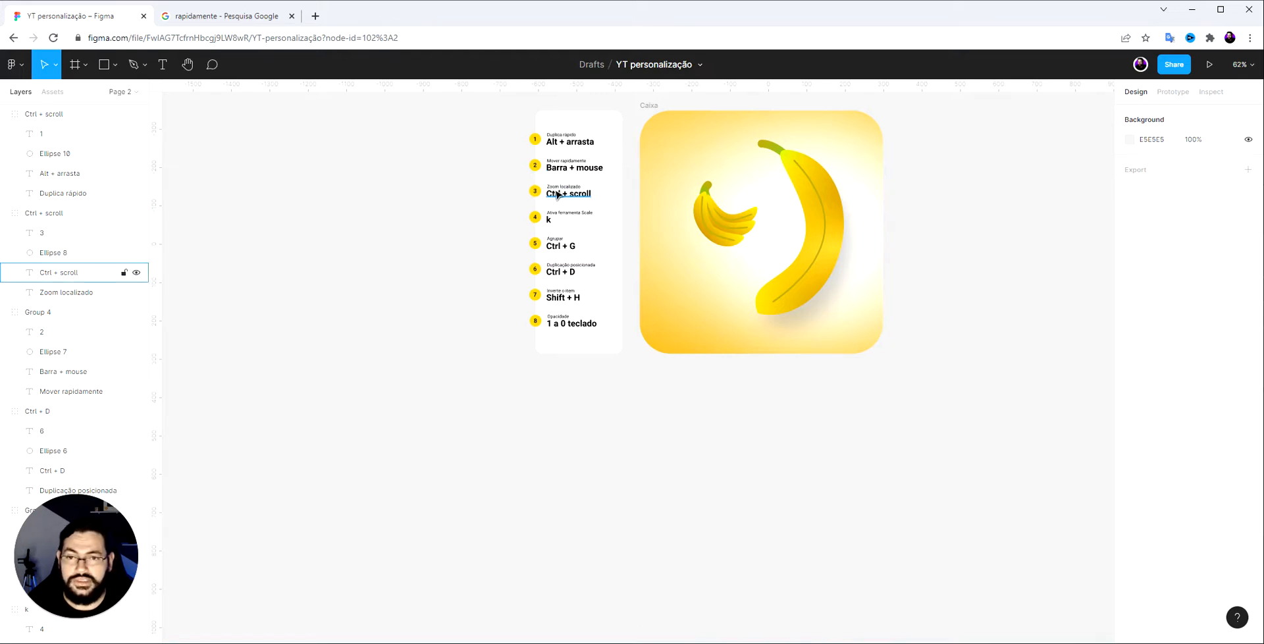
scroll(557, 195, "up", 5)
scroll(555, 195, "down", 5)
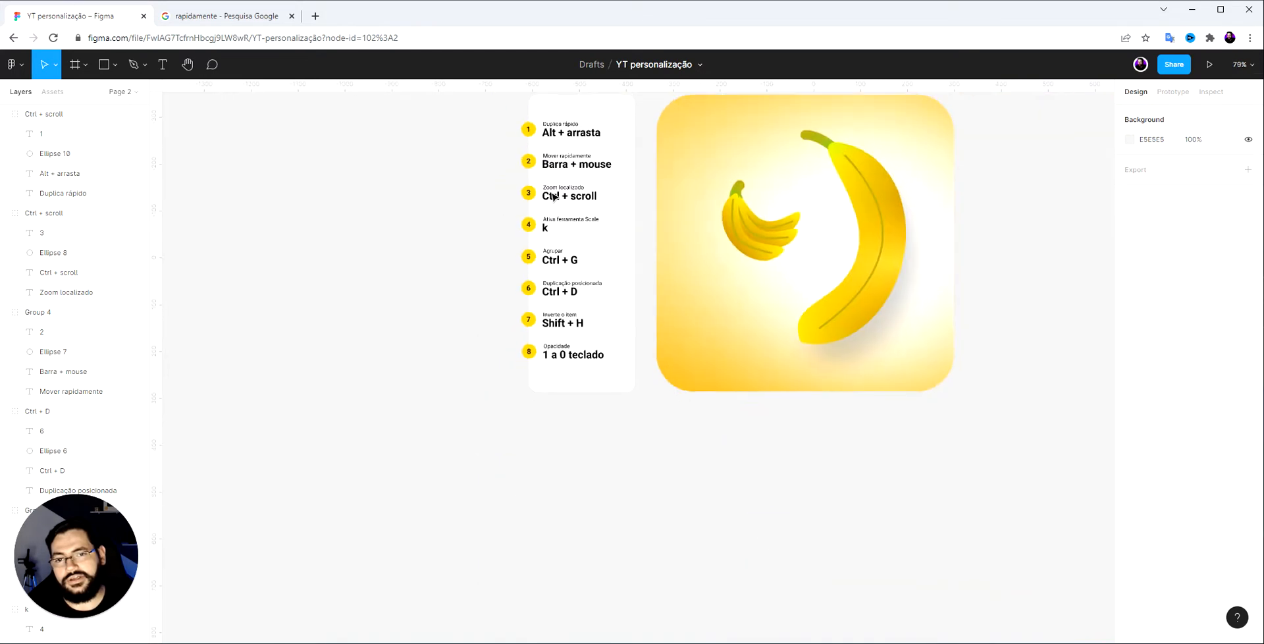
scroll(555, 196, "up", 5)
scroll(555, 196, "down", 4)
Pan around the canvas to view the shortcut list and the Caixa frame together
key("space")
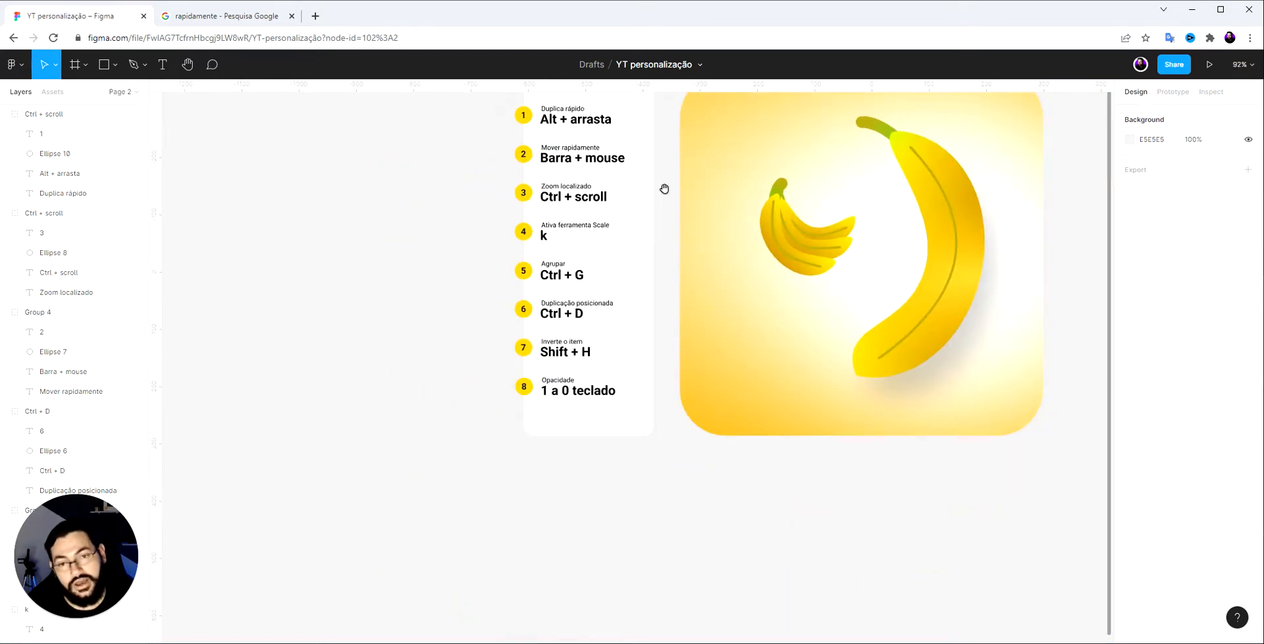
left_click_drag(671, 189, 560, 283)
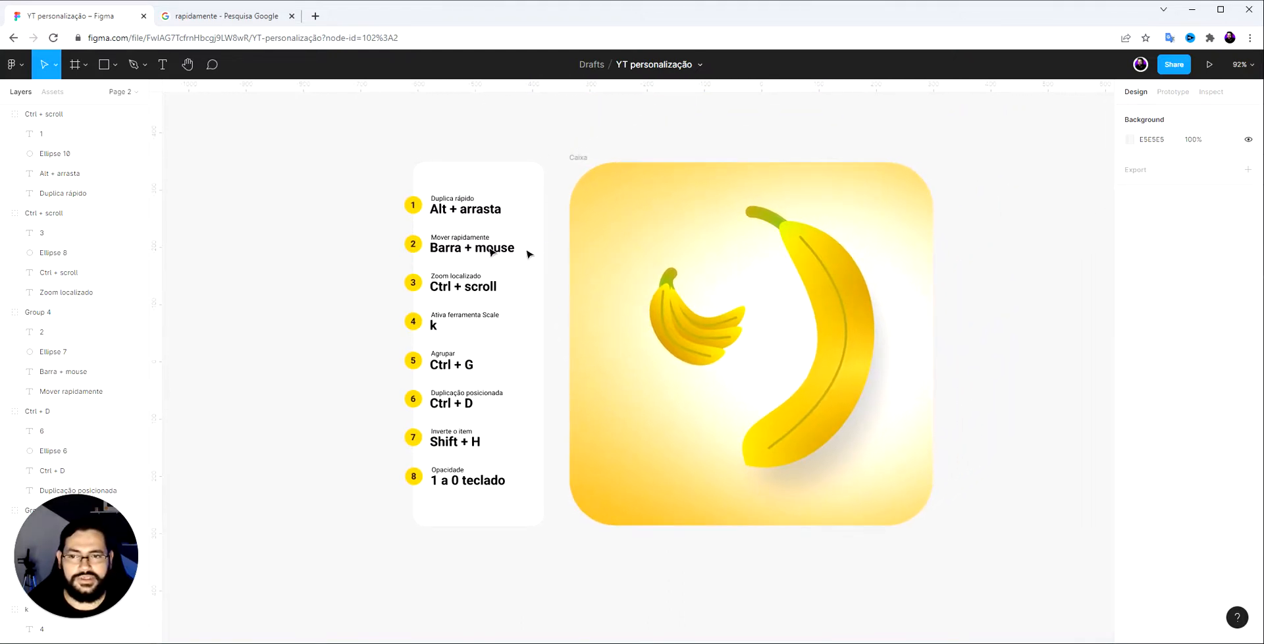
left_click_drag(604, 246, 613, 278)
left_click_drag(980, 98, 911, 215)
left_click_drag(642, 557, 810, 325)
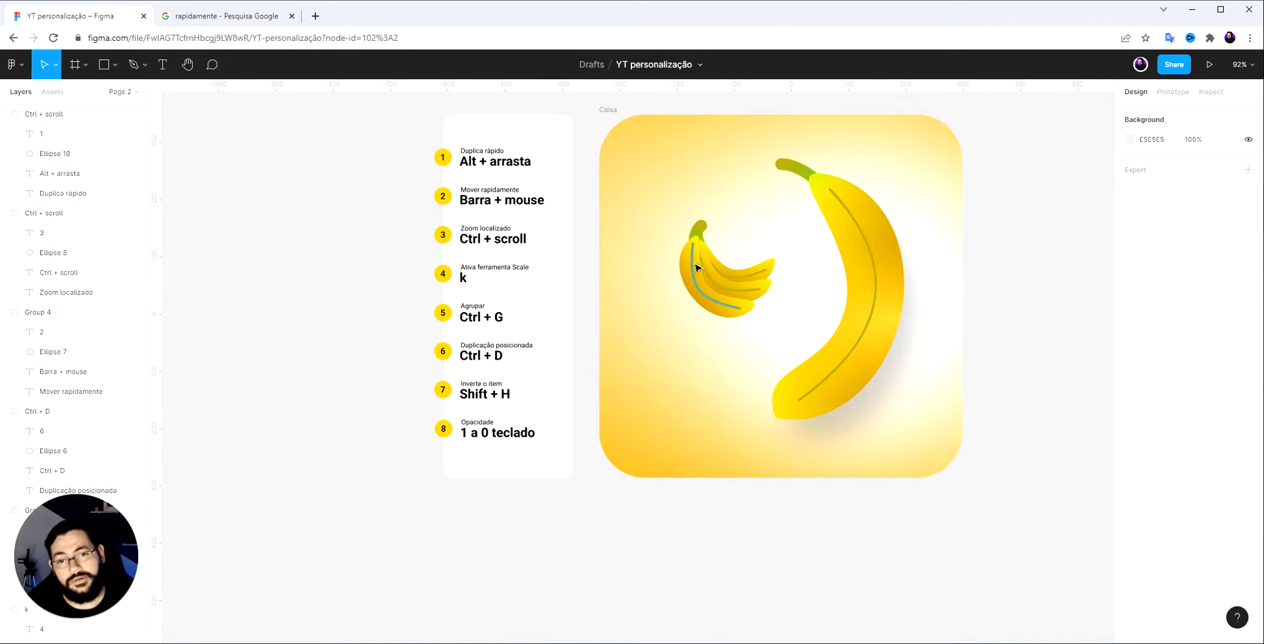
Inspect the small banana bunch's stem closely and move across to the large banana's lower half
scroll(691, 252, "up", 5, "ctrl")
scroll(691, 252, "up", 5, "ctrl")
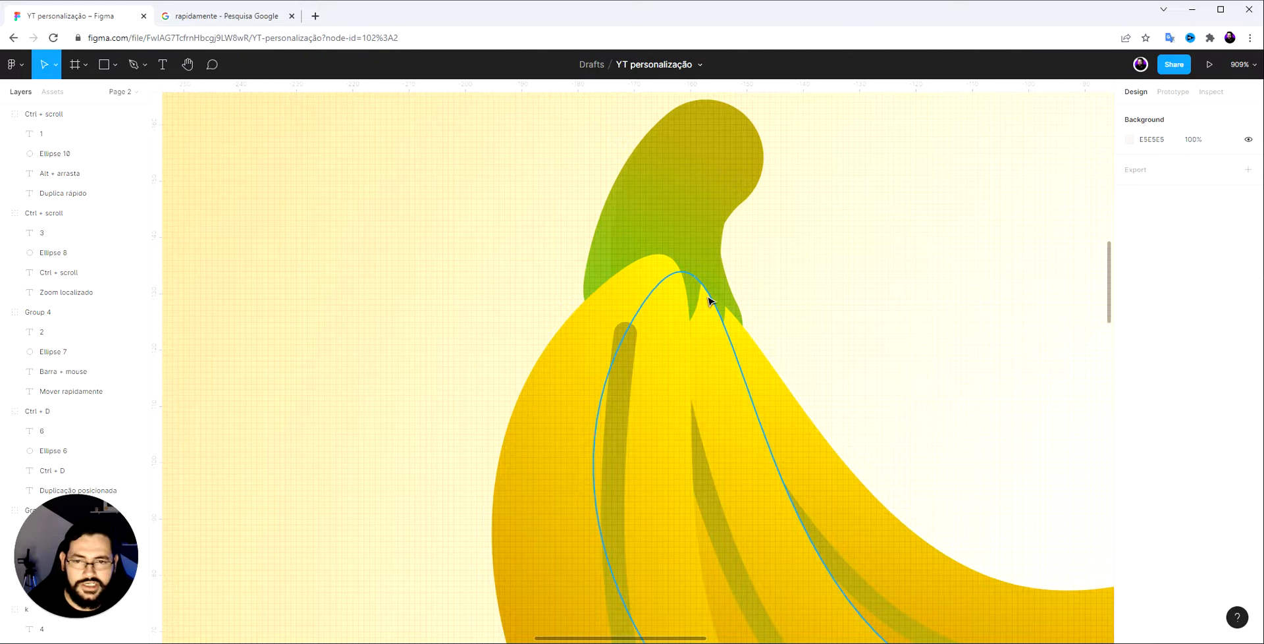
scroll(709, 301, "down", 3, "ctrl")
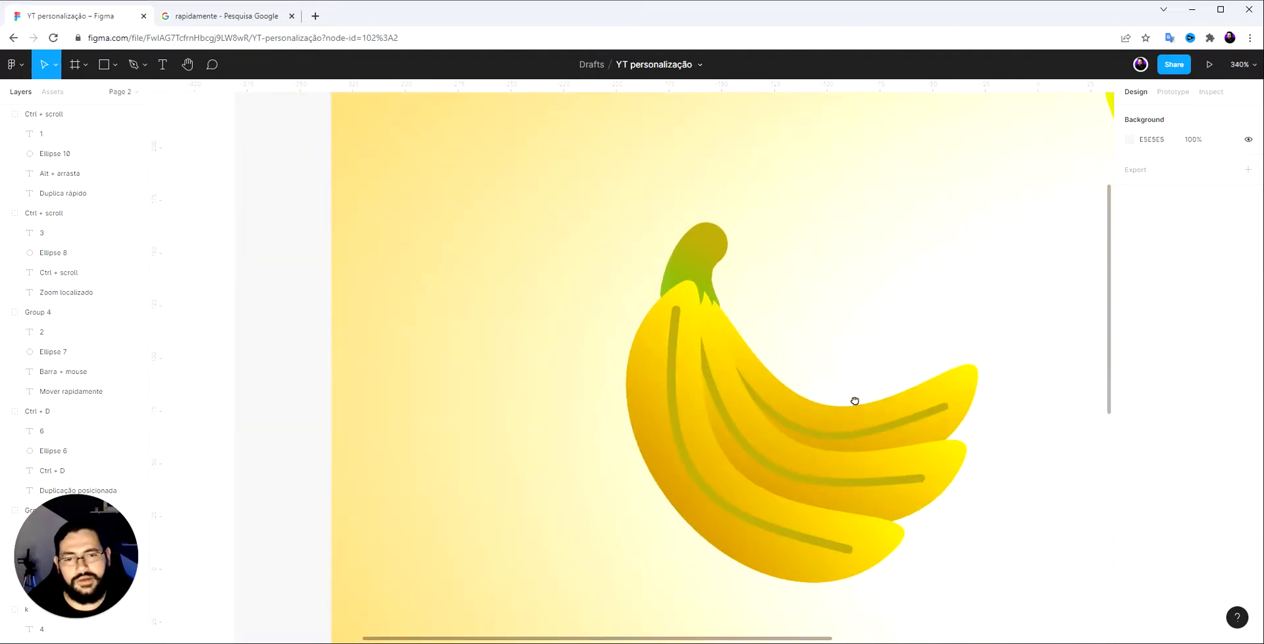
left_click_drag(852, 398, 441, 194)
left_click_drag(767, 292, 639, 251)
scroll(561, 538, "up", 3, "ctrl")
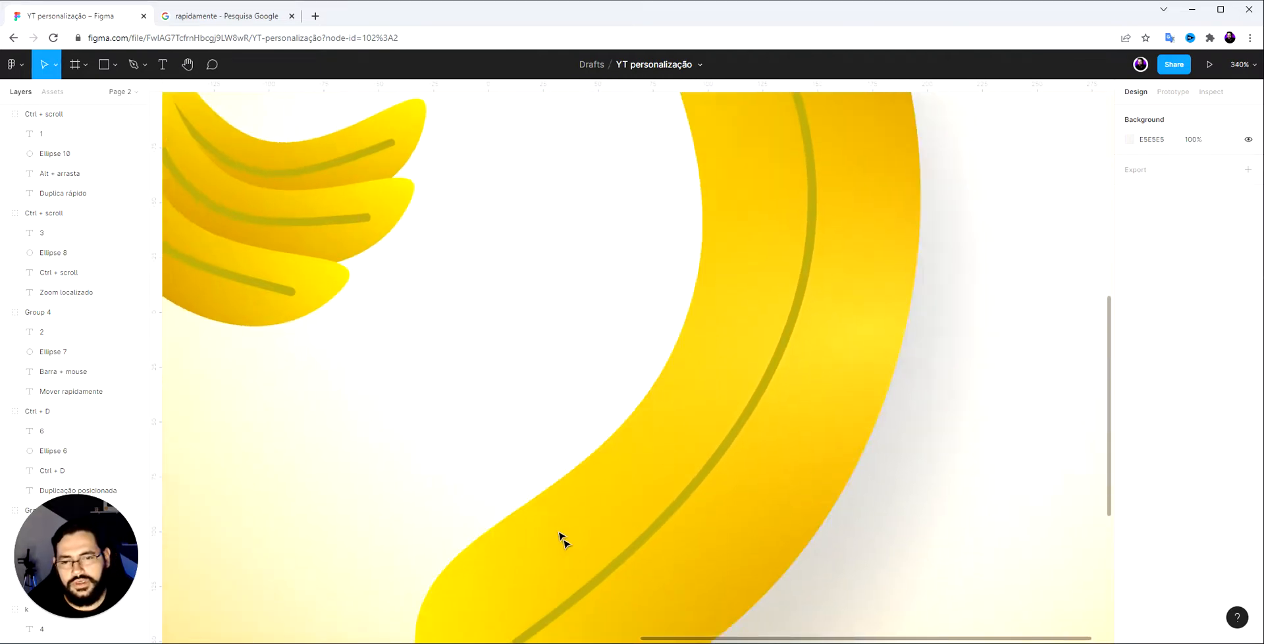
Examine the large banana's lower tip in detail, and return to an overview of the shortcut list and artwork
scroll(795, 458, "down", 5, "ctrl")
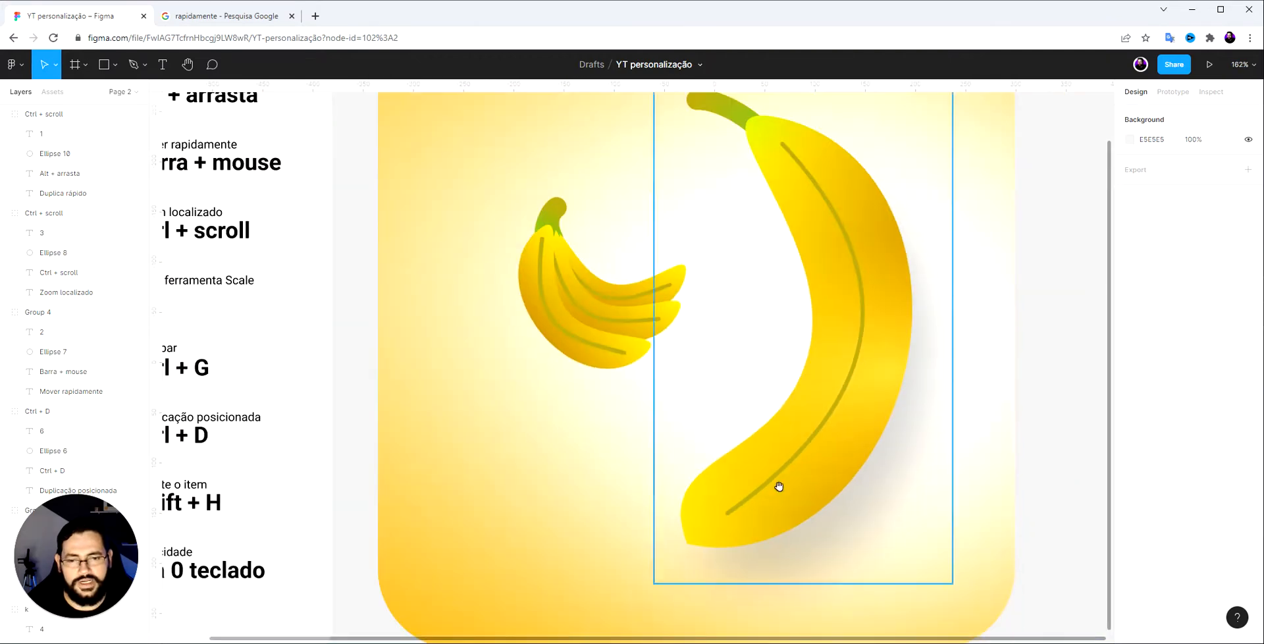
left_click_drag(700, 542, 828, 318)
scroll(855, 294, "up", 5, "ctrl")
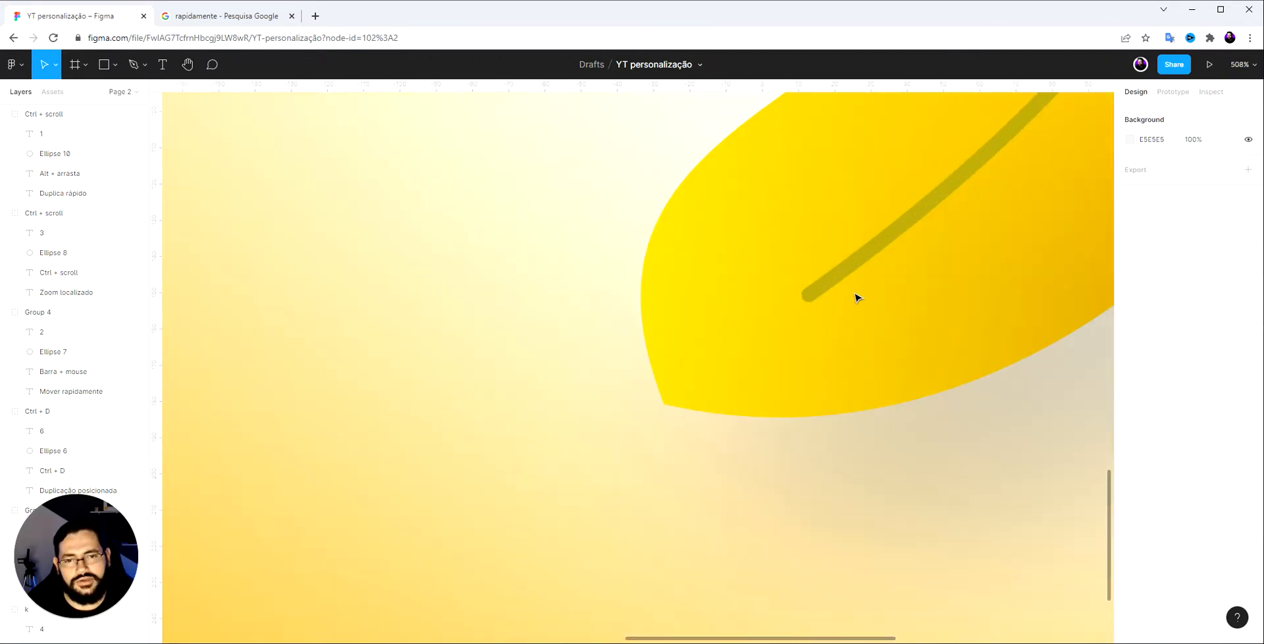
scroll(855, 302, "down", 8, "ctrl")
left_click_drag(725, 279, 889, 412)
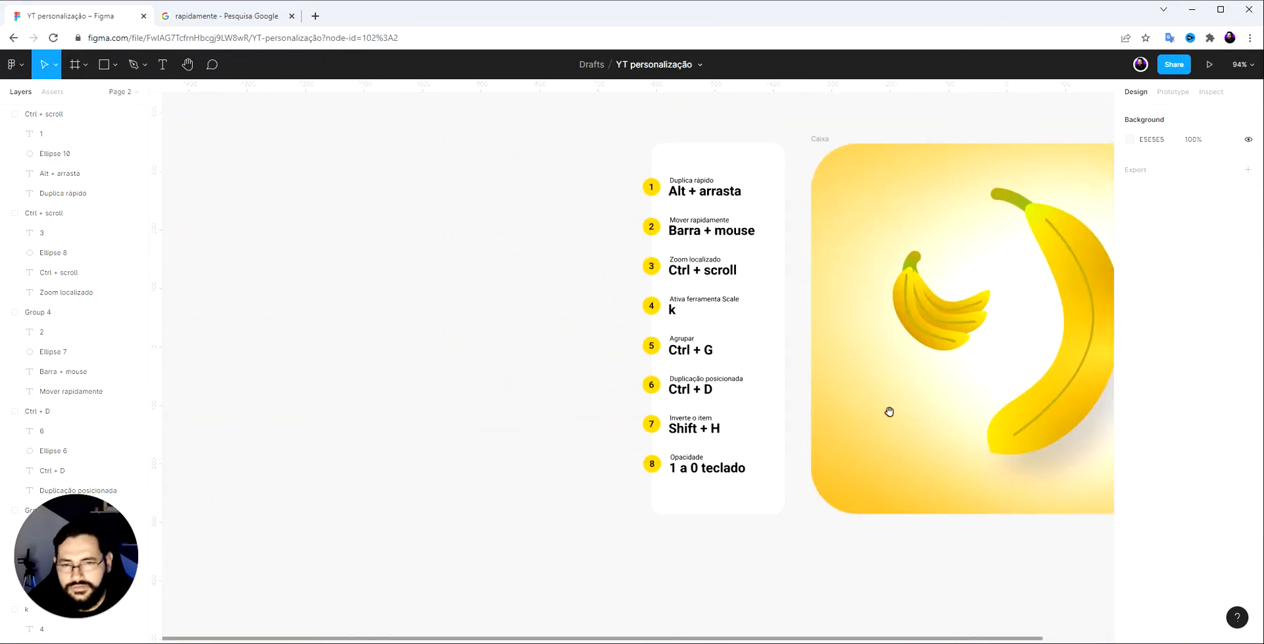
scroll(707, 354, "up", 2, "ctrl")
scroll(717, 356, "down", 4, "ctrl")
scroll(867, 378, "up", 4, "ctrl")
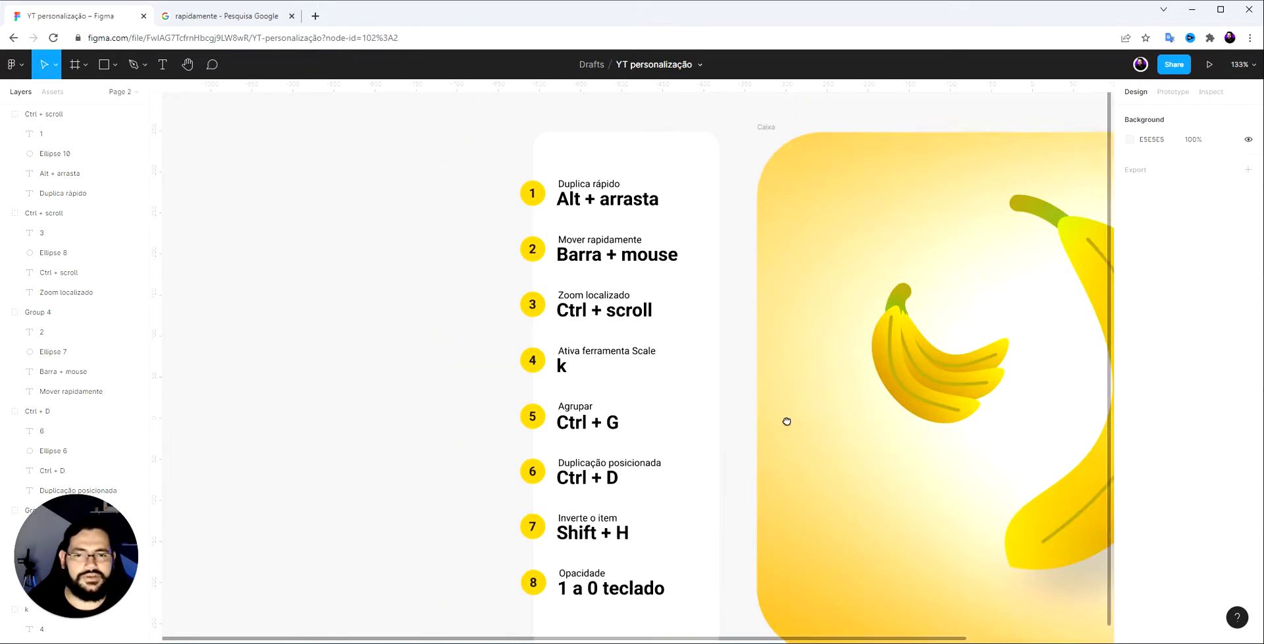
scroll(809, 415, "down", 4, "ctrl")
scroll(757, 299, "up", 3, "ctrl")
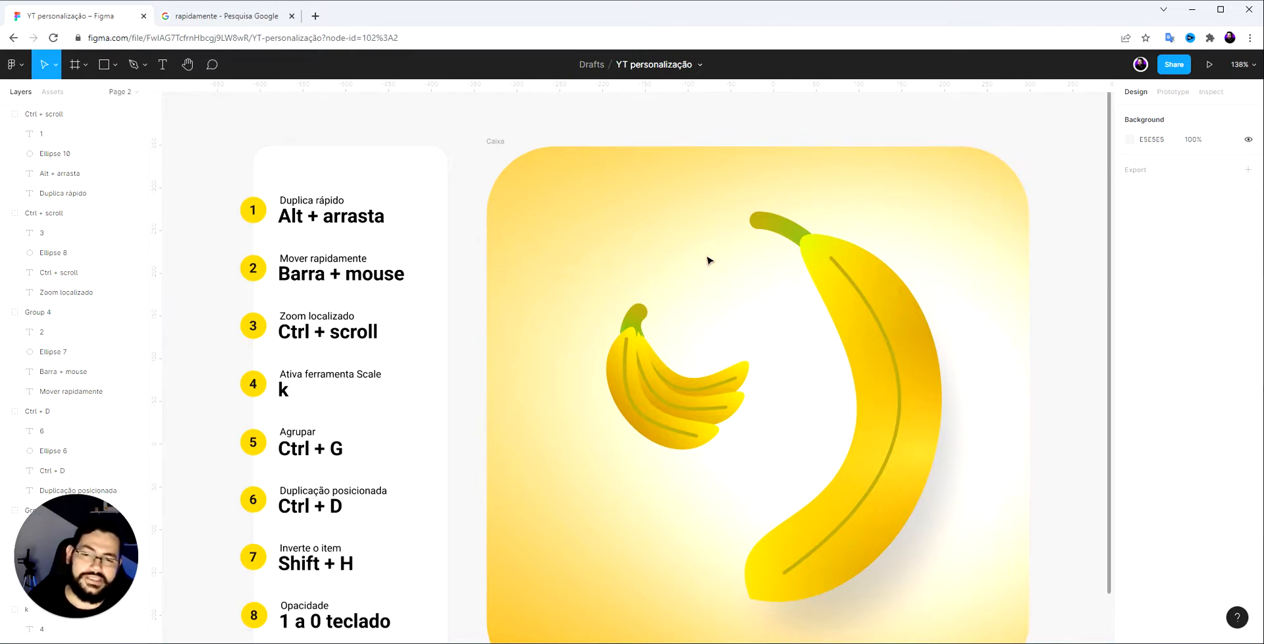
Examine the Caixa frame's corner and the small banana bunch's peel details, ending on the complete layout
scroll(928, 264, "up", 3)
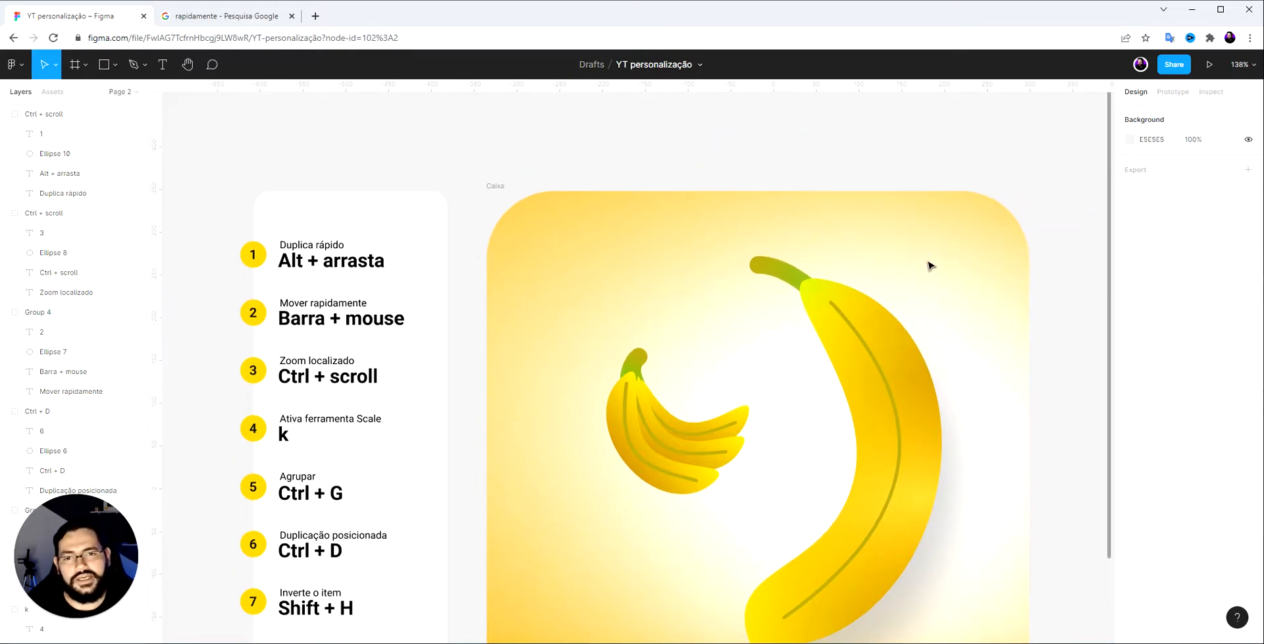
scroll(846, 267, "up", 1)
scroll(516, 310, "up", 2)
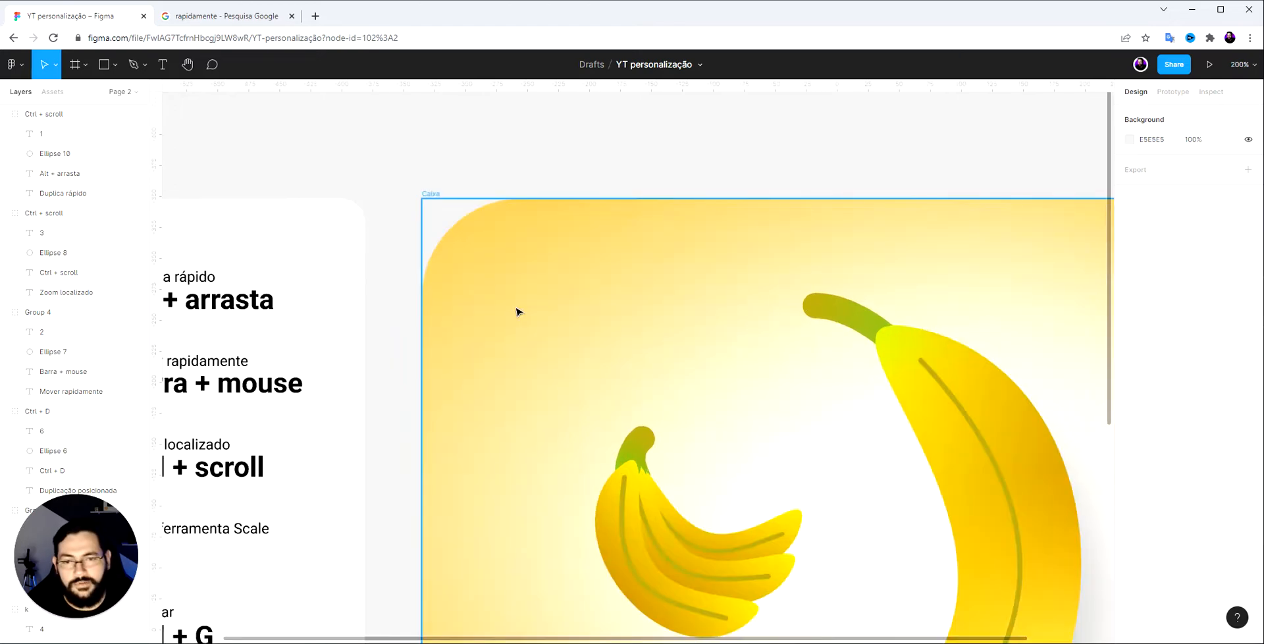
scroll(516, 311, "up", 4)
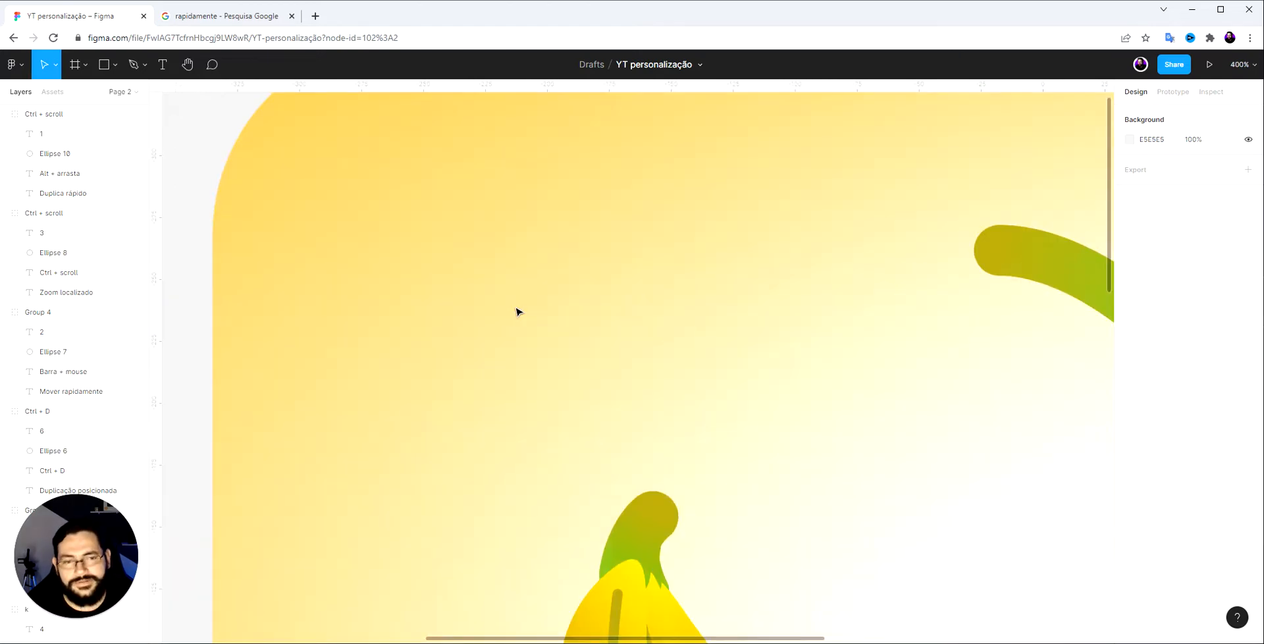
scroll(638, 378, "down", 5)
scroll(640, 380, "up", 3)
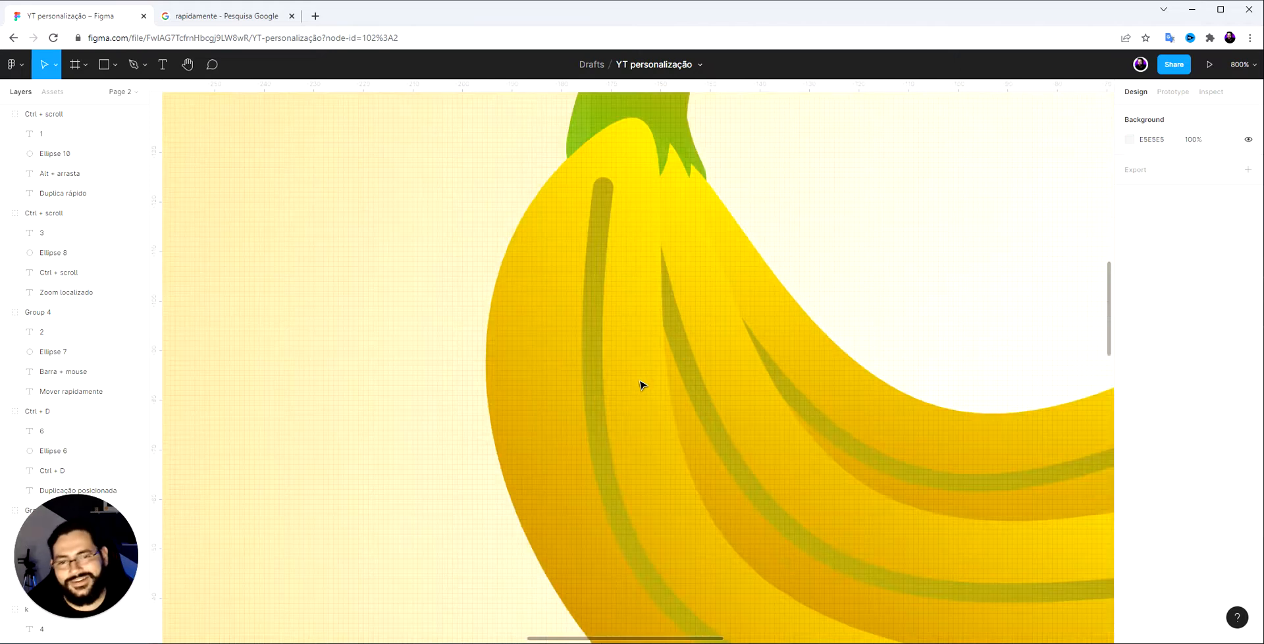
scroll(642, 383, "down", 10)
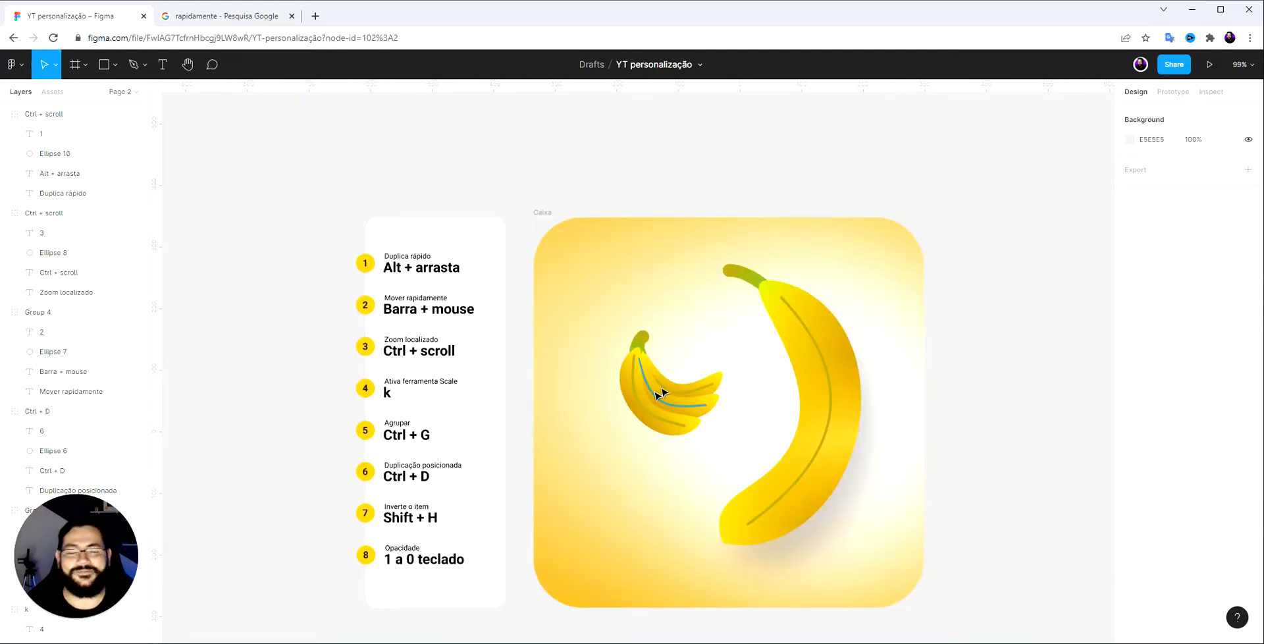
left_click_drag(694, 175, 714, 119)
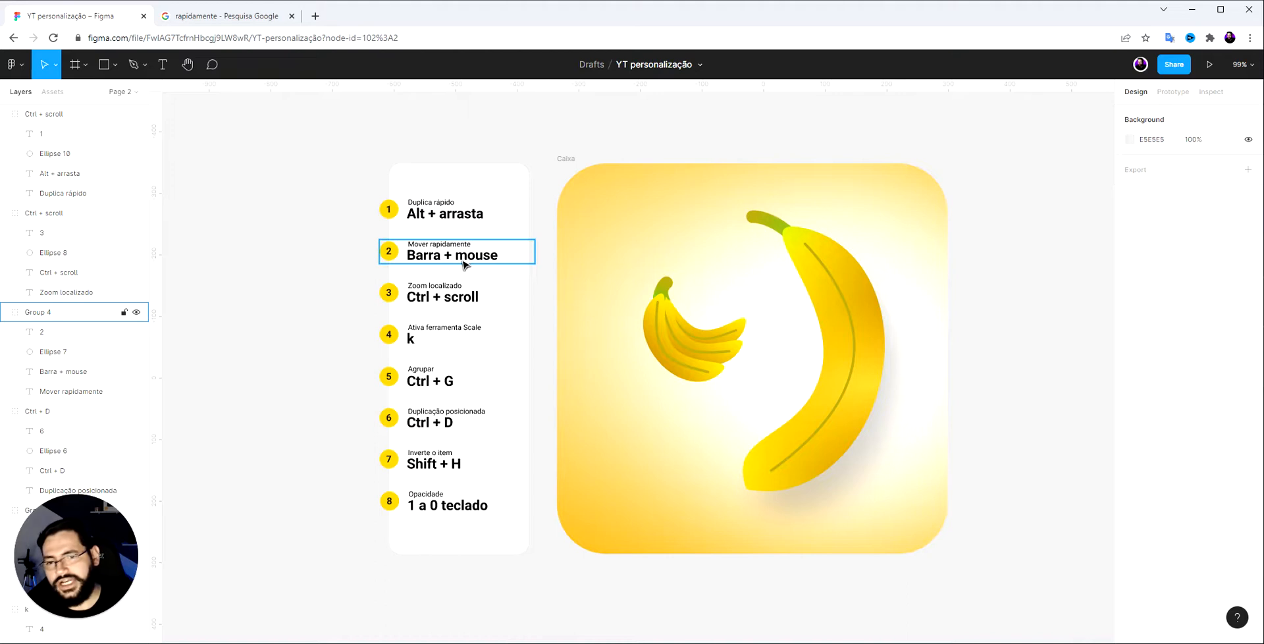
Set the opacity of the "Mover rapidamente" shortcut group to 30% and view the "Opacidade" entry up close
left_click(440, 257)
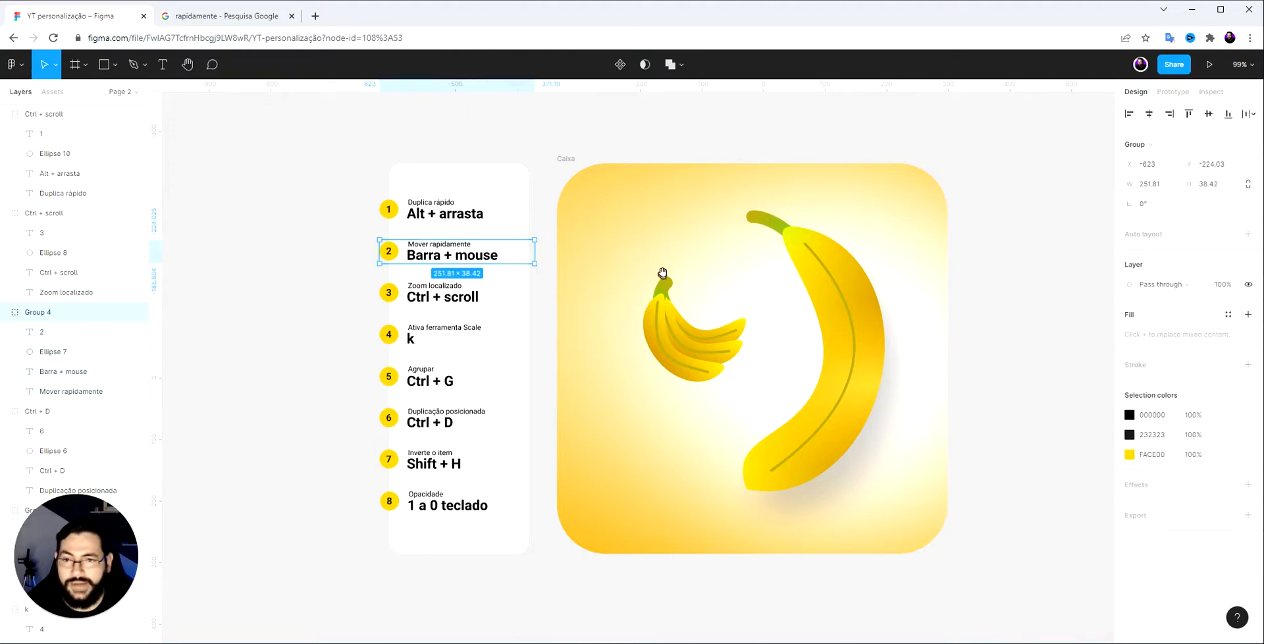
left_click_drag(661, 270, 694, 322)
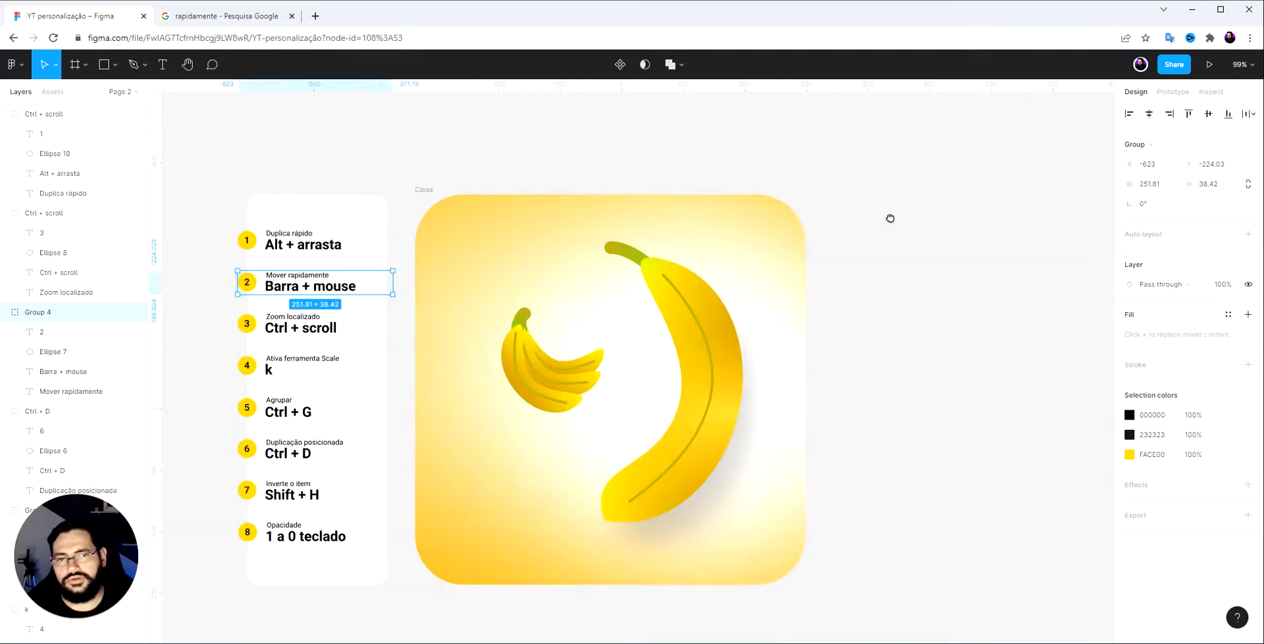
left_click_drag(891, 217, 895, 116)
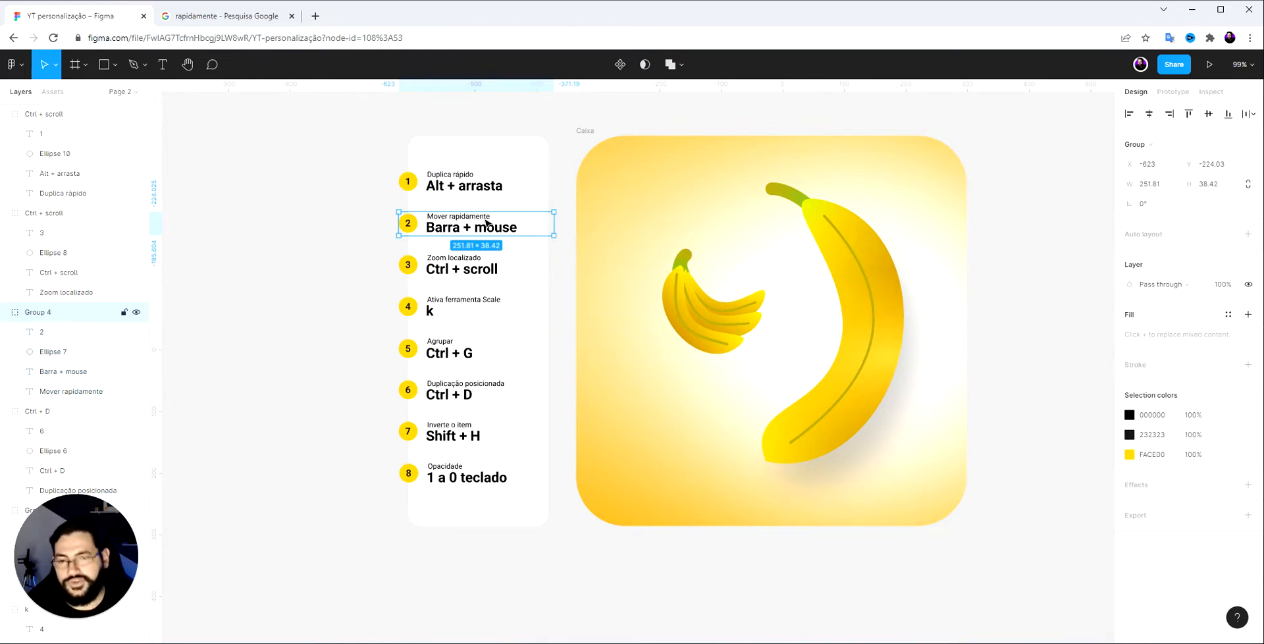
key("3")
scroll(452, 241, "up", 2)
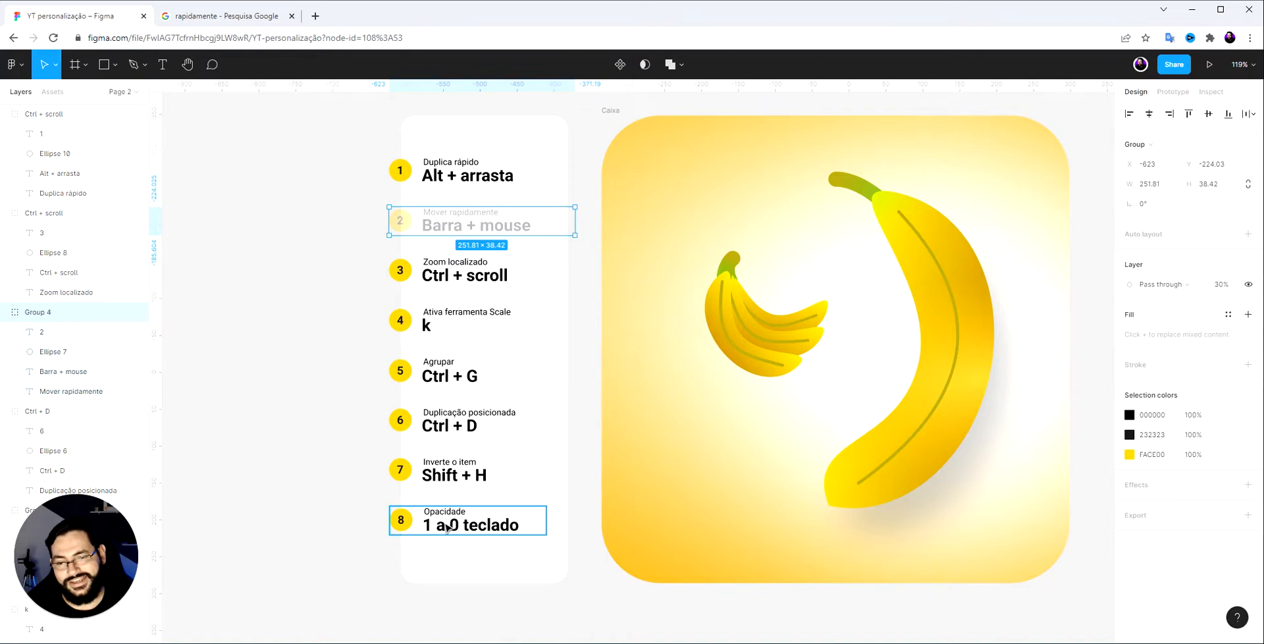
scroll(447, 526, "up", 5)
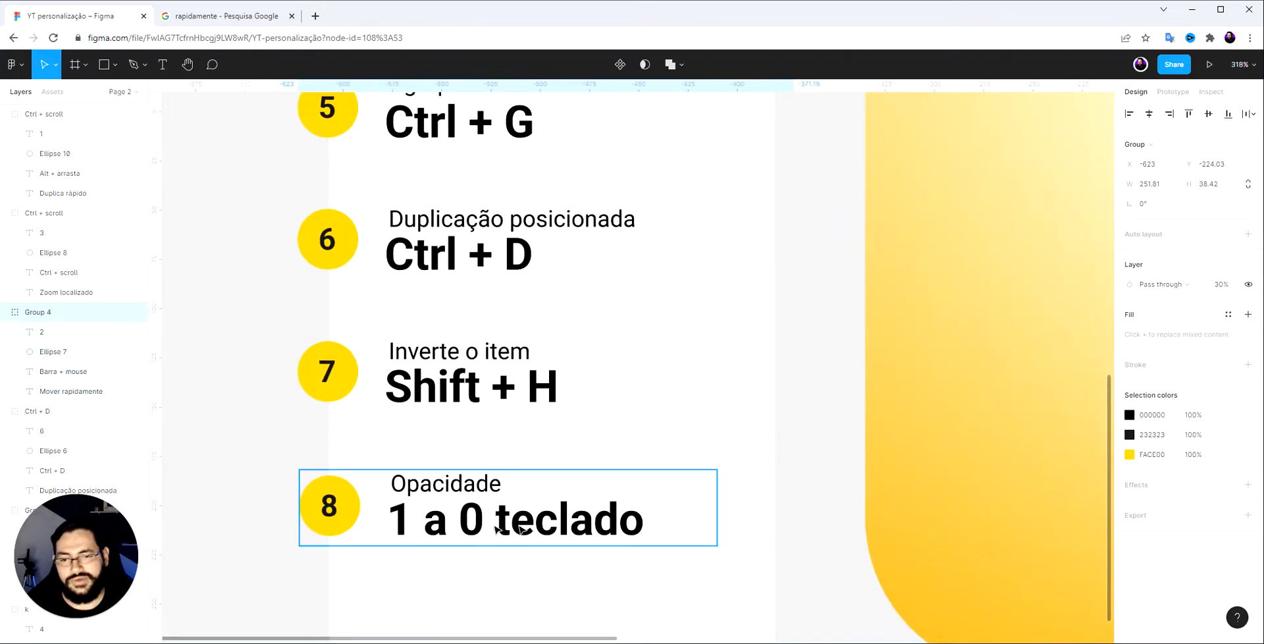
Cycle the opacity of the small bunch's upper banana through 10%, 100% and 90%, lowering it to 30%
scroll(581, 490, "down", 5)
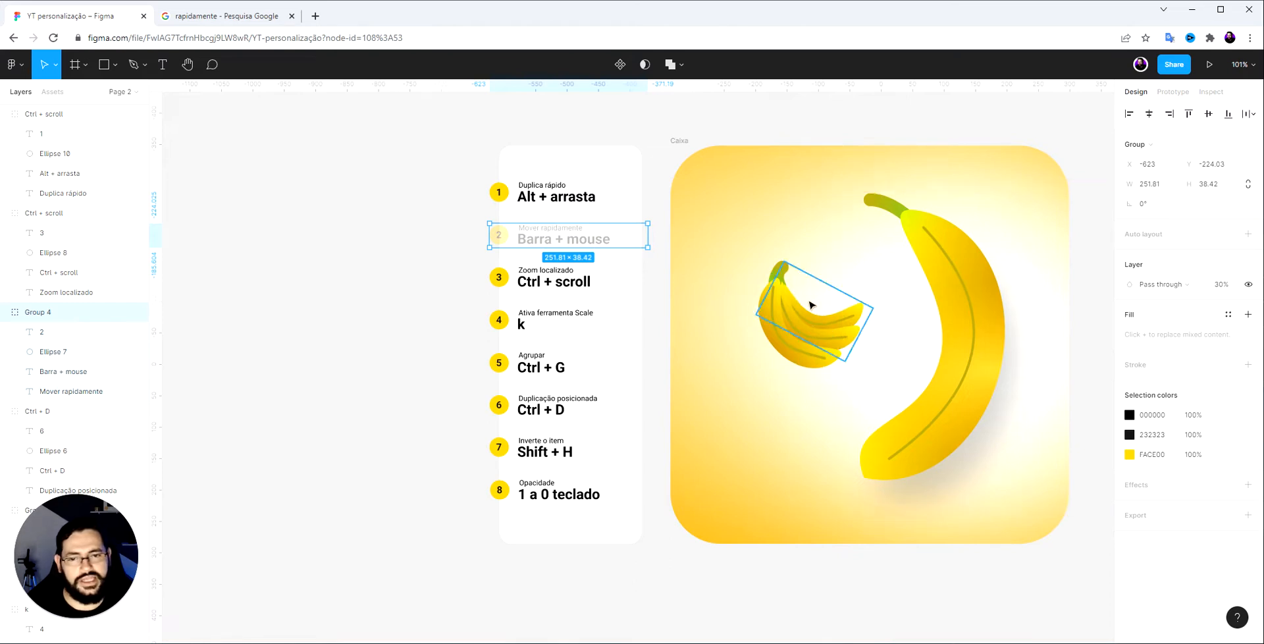
left_click(860, 316)
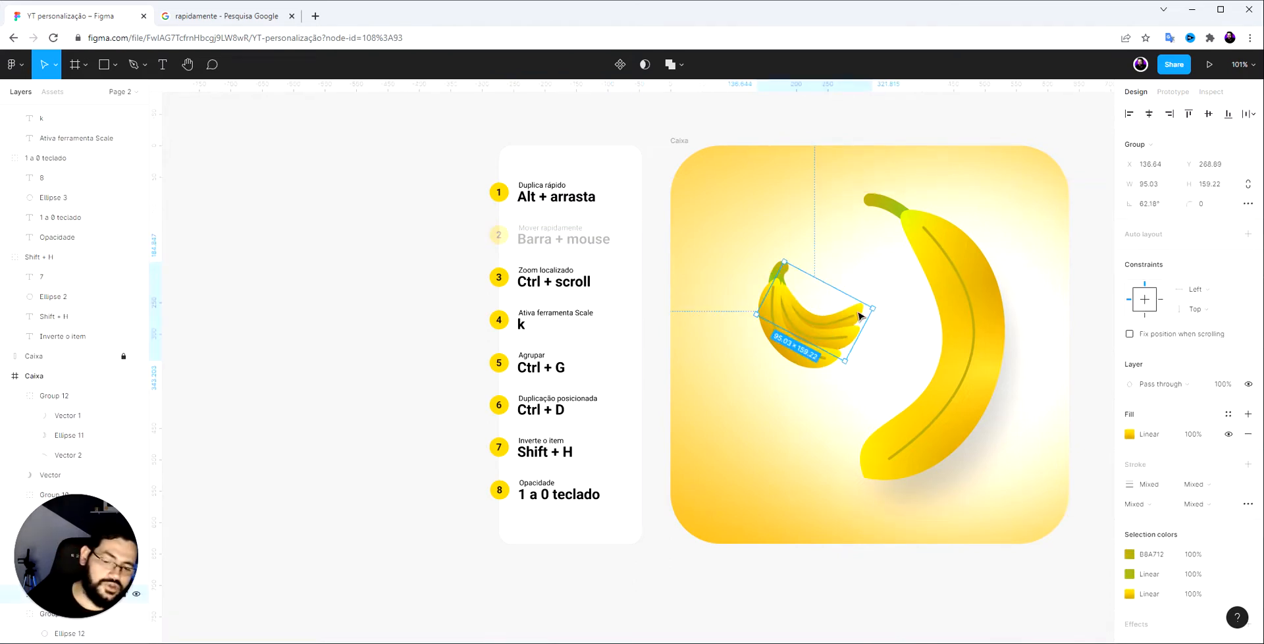
key("1")
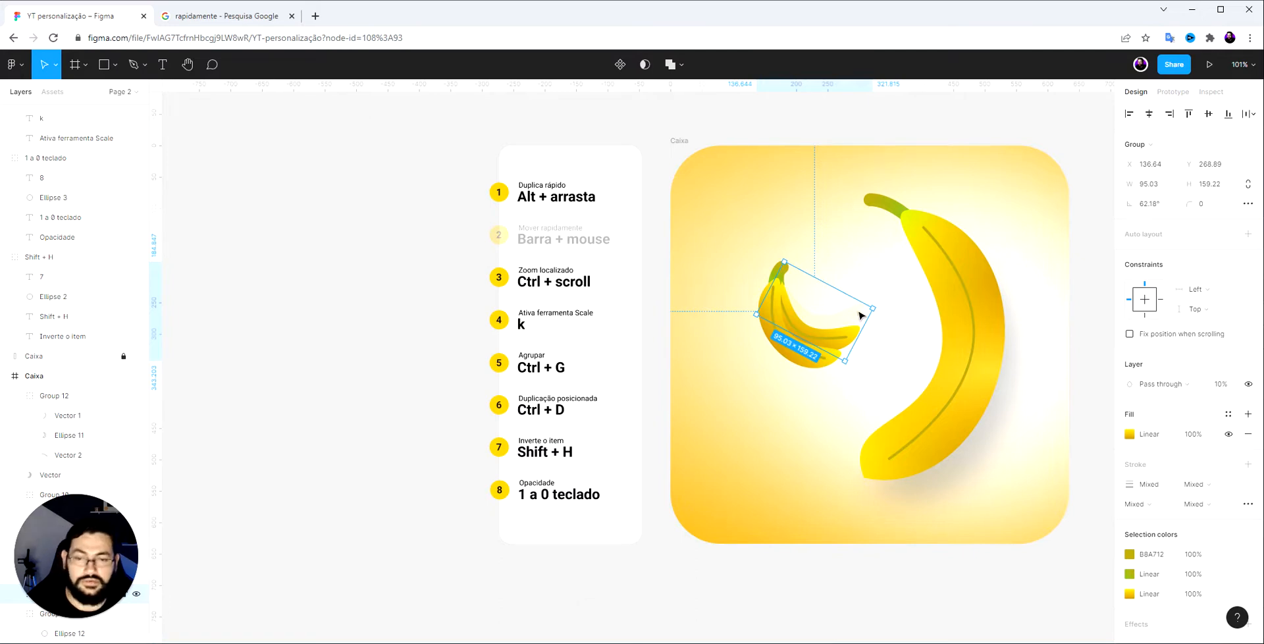
key("0")
key("9")
key("7")
key("6")
key("5")
key("4")
key("3")
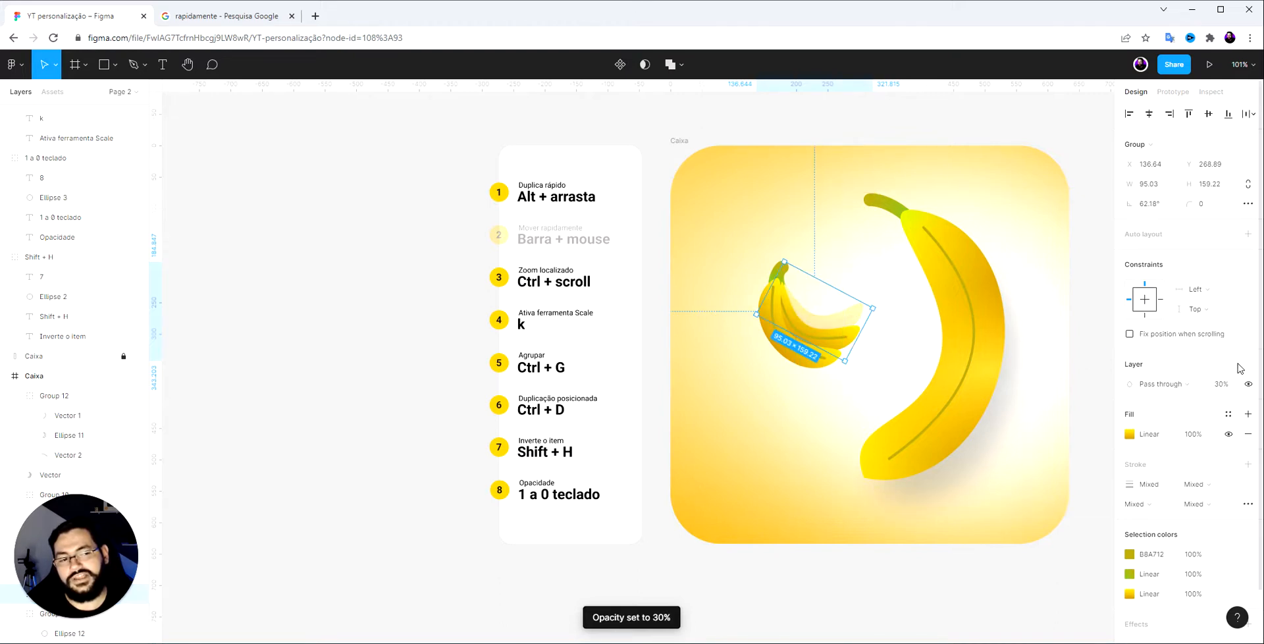
Raise the upper small banana's opacity in 10% increments from 40% to 70%
key("4")
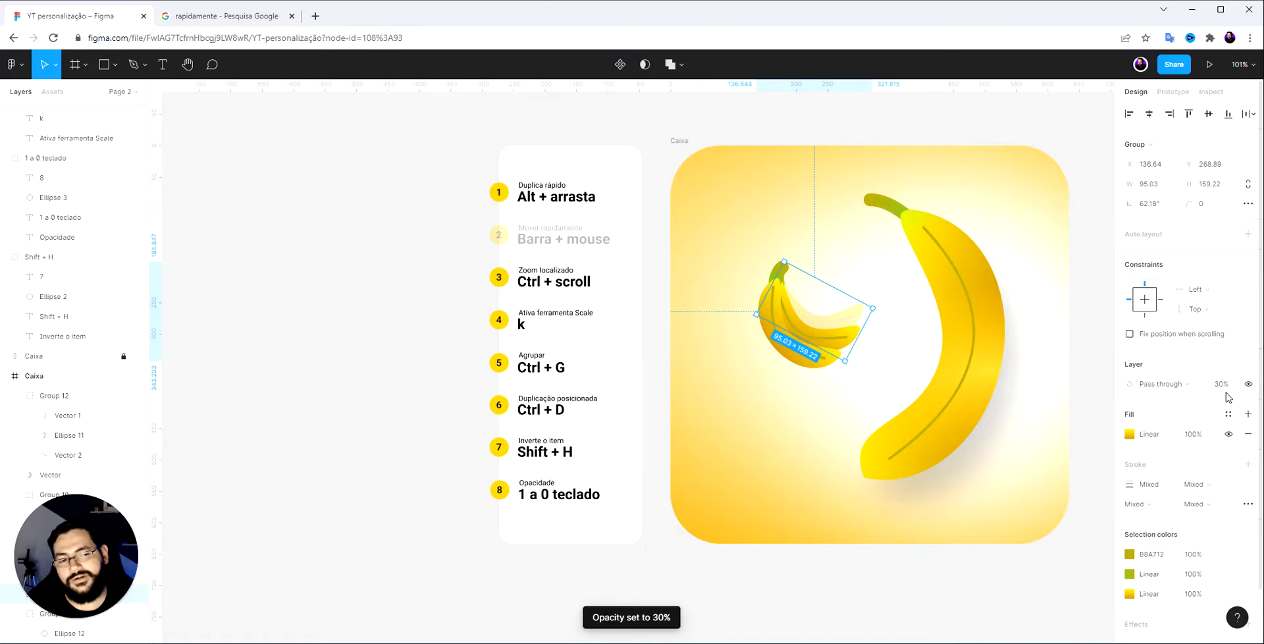
key("5")
key("6")
key("7")
Edit the upper small banana's numeric opacity value and restore it to 100%
left_click(1221, 385)
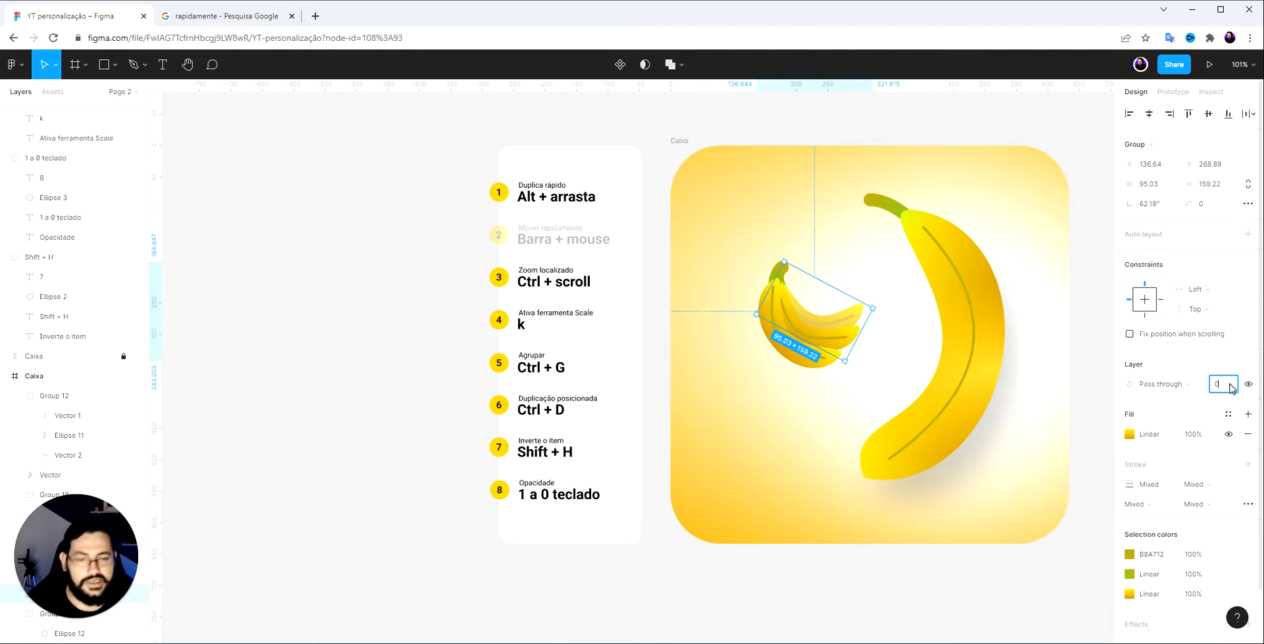
type("0")
key("Return")
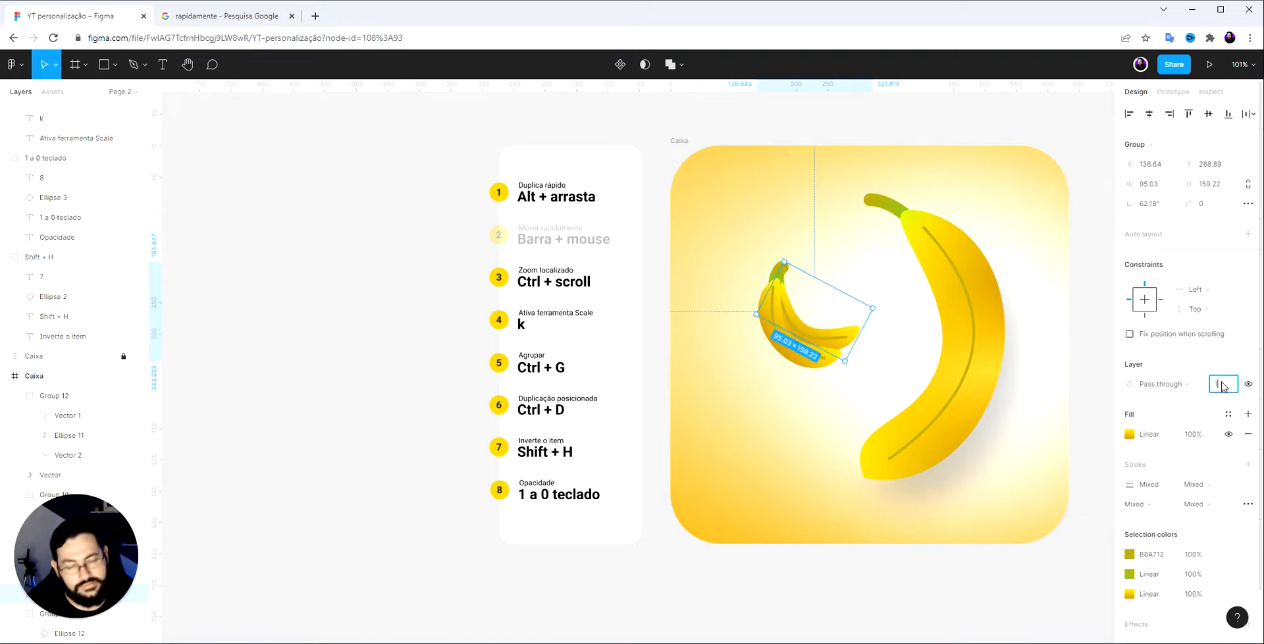
key("Return")
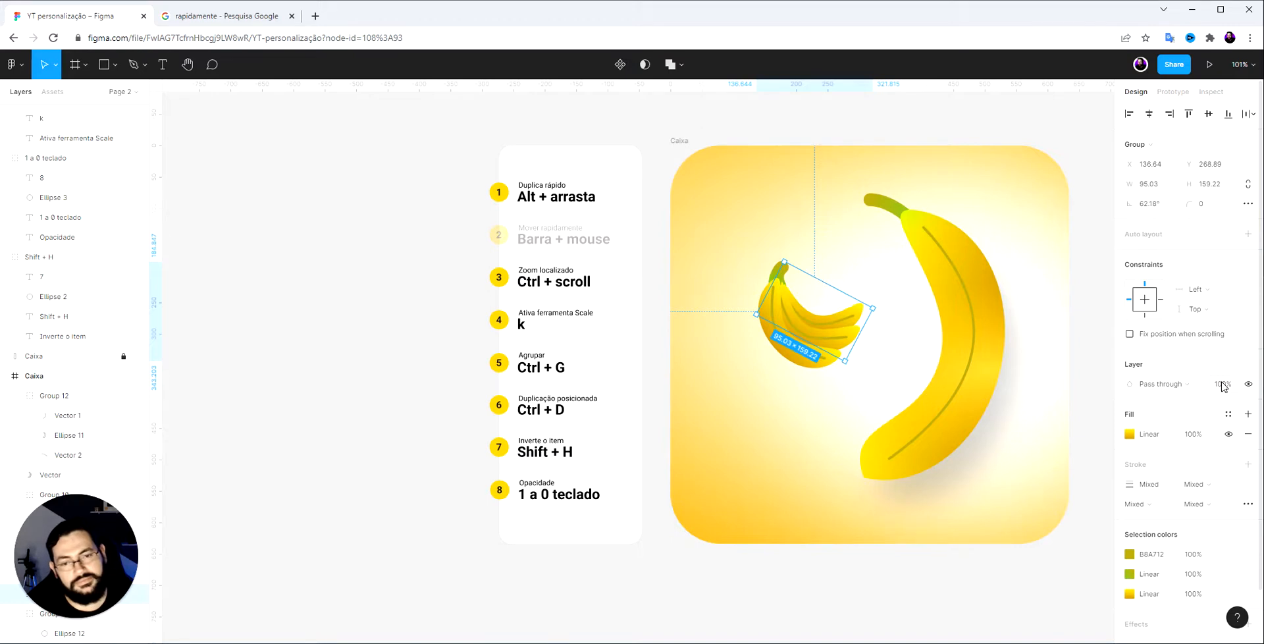
Set the opacity of the "Opacidade" shortcut group to 20%
left_click(878, 116)
scroll(837, 297, "up", 1)
scroll(823, 309, "up", 3)
scroll(810, 319, "down", 4)
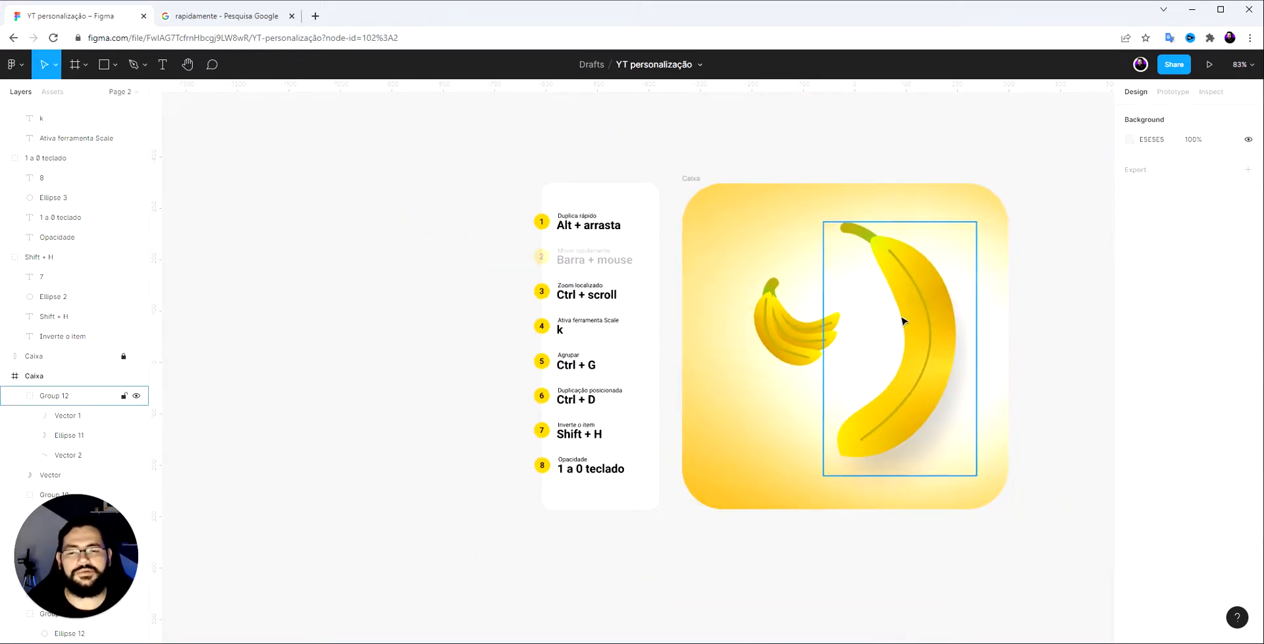
left_click(580, 474)
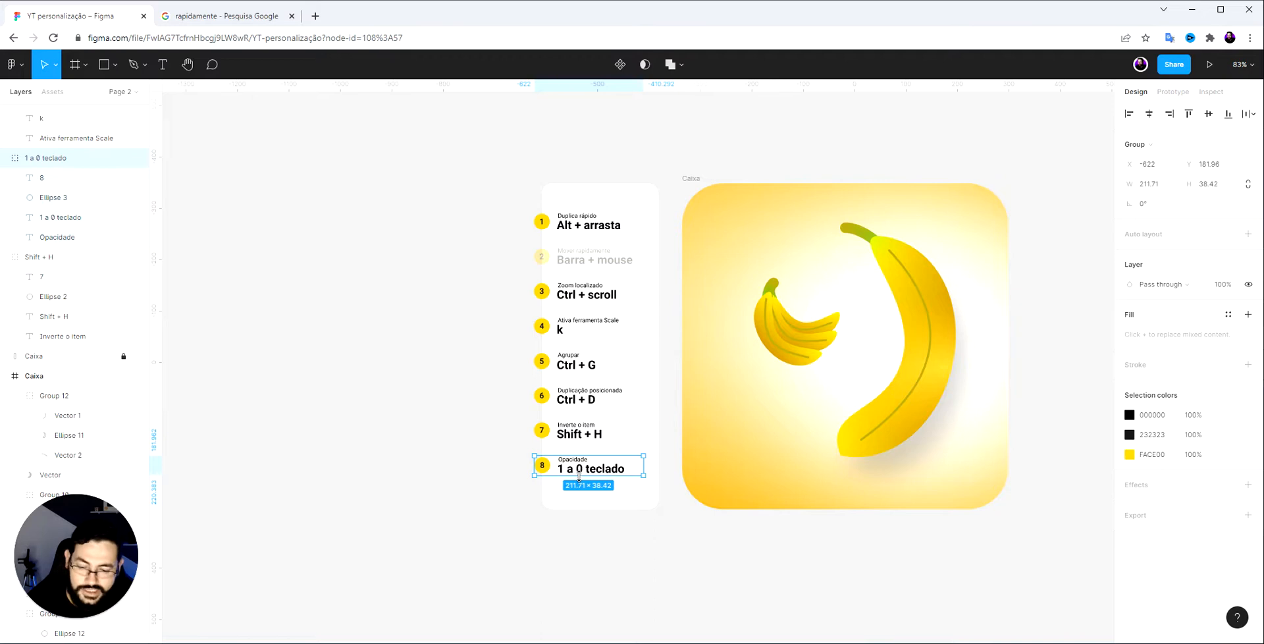
key("2")
left_click(484, 455)
scroll(557, 461, "up", 3)
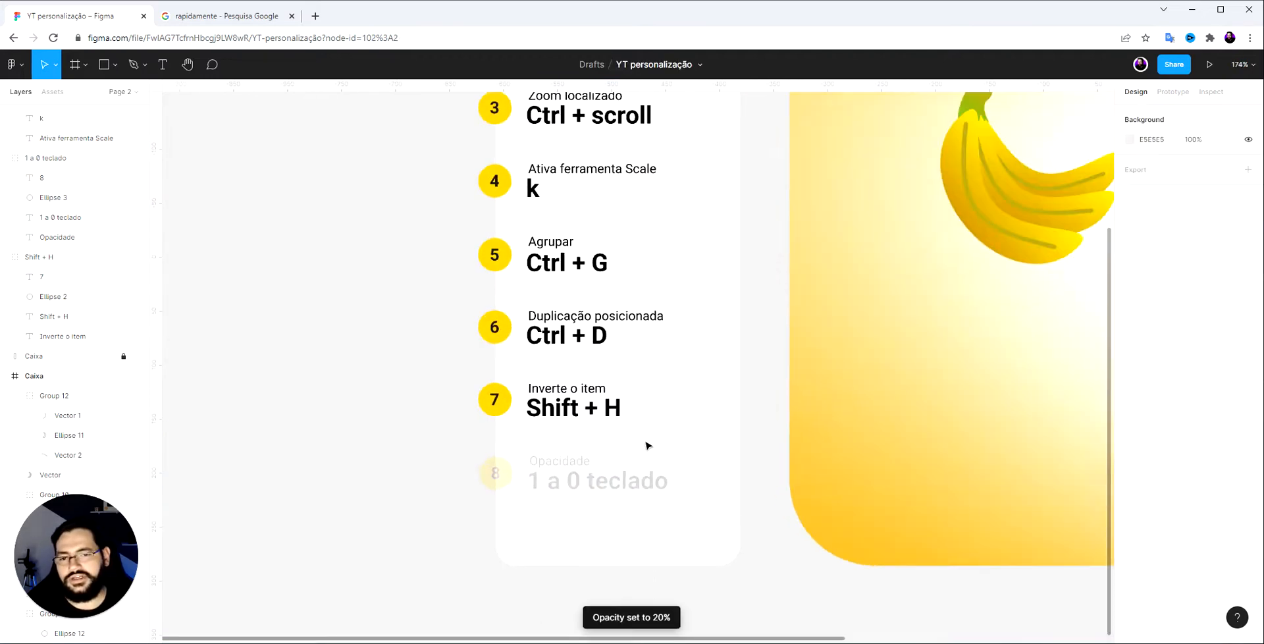
Place a copy of a single small banana above the bunch in the Caixa frame, and delete the copy
left_click_drag(739, 240, 590, 581)
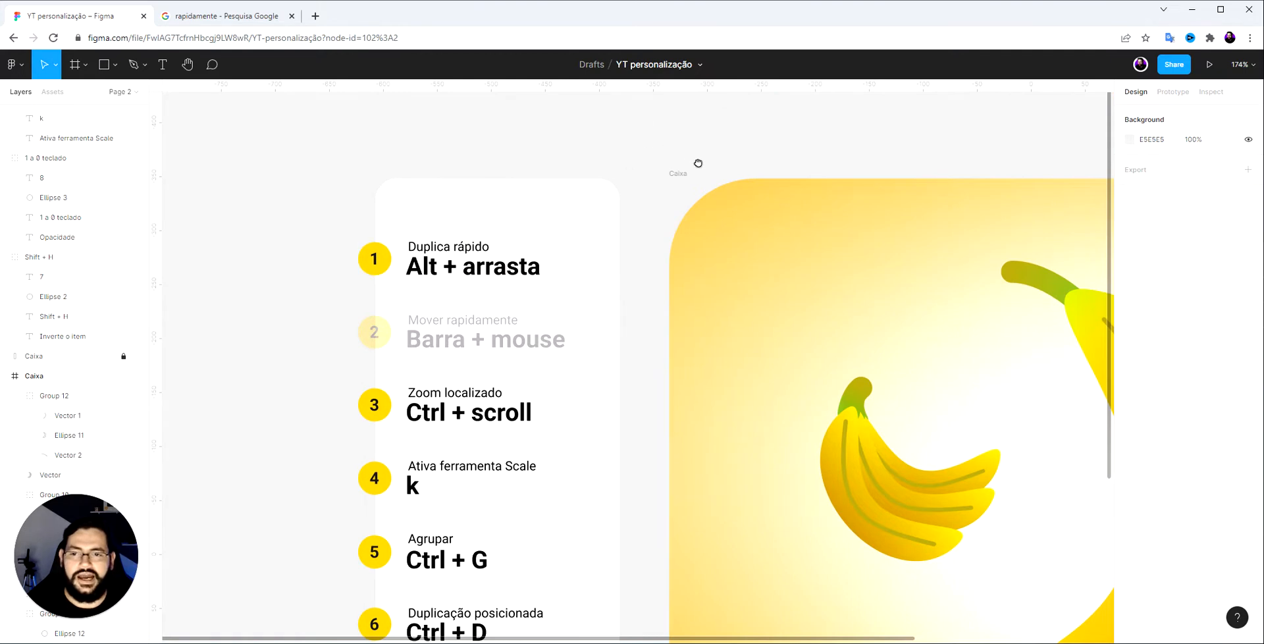
left_click_drag(697, 164, 539, 135)
scroll(614, 276, "down", 4)
scroll(748, 255, "up", 3)
left_click(741, 337)
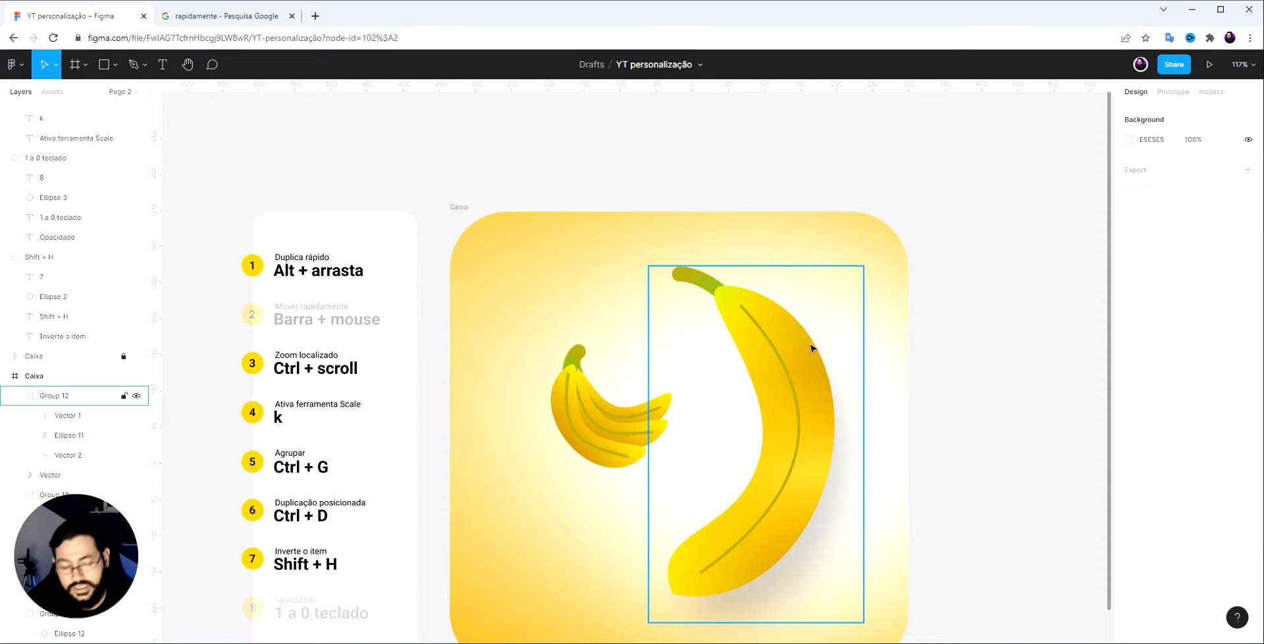
left_click_drag(582, 437, 616, 310)
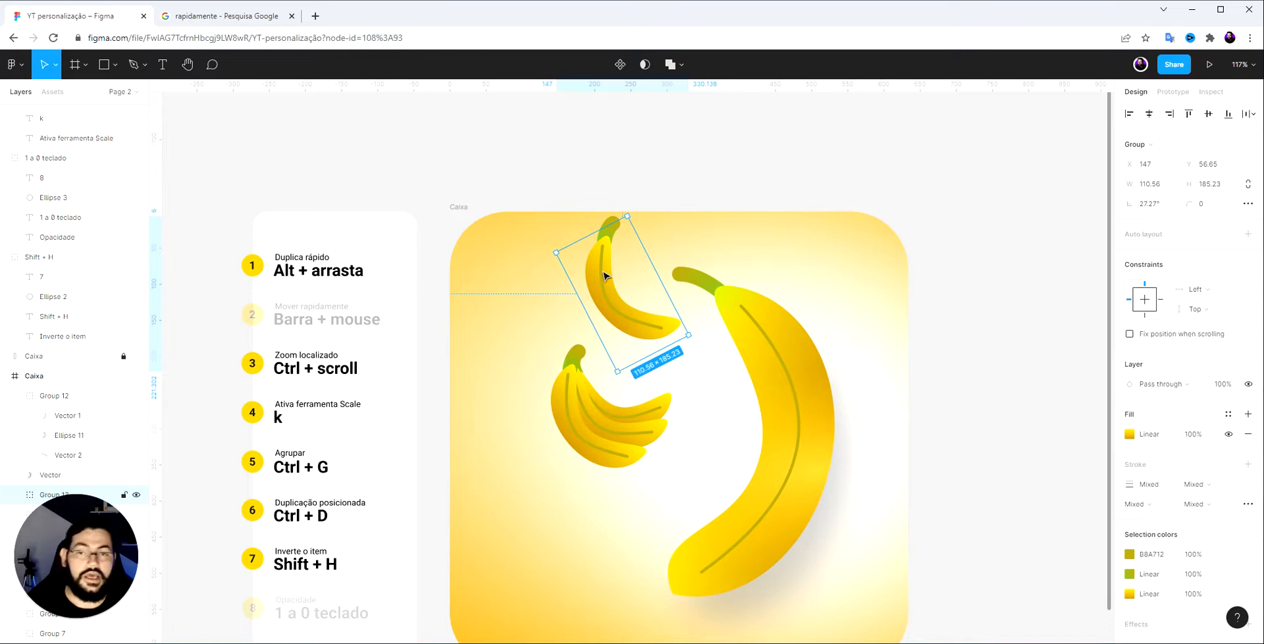
key("Delete")
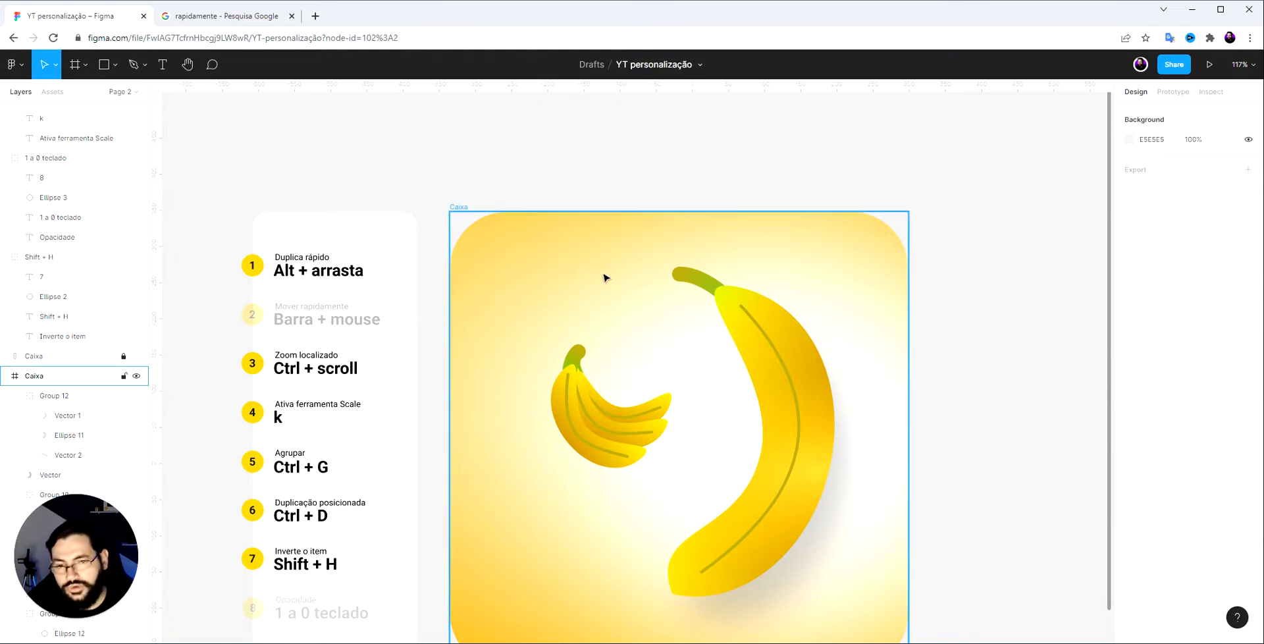
Duplicate the large banana onto the empty canvas beside the Caixa frame and reposition the copy at about X 683, Y -263
scroll(615, 303, "down", 5)
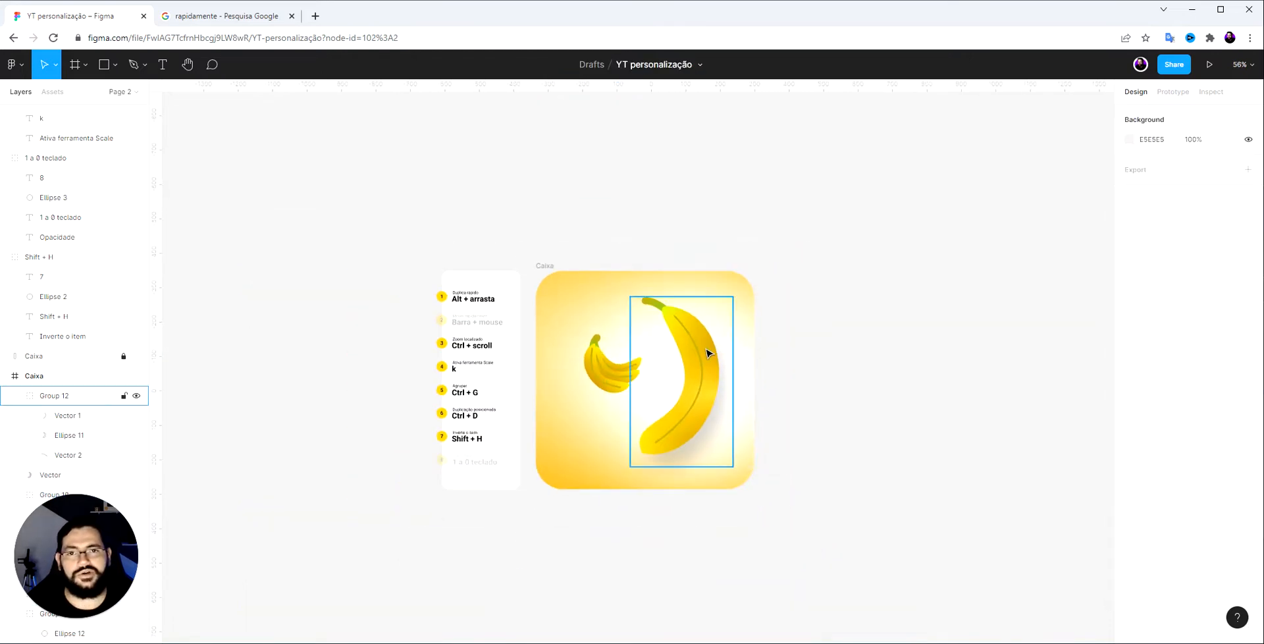
left_click_drag(702, 347, 981, 339, "alt")
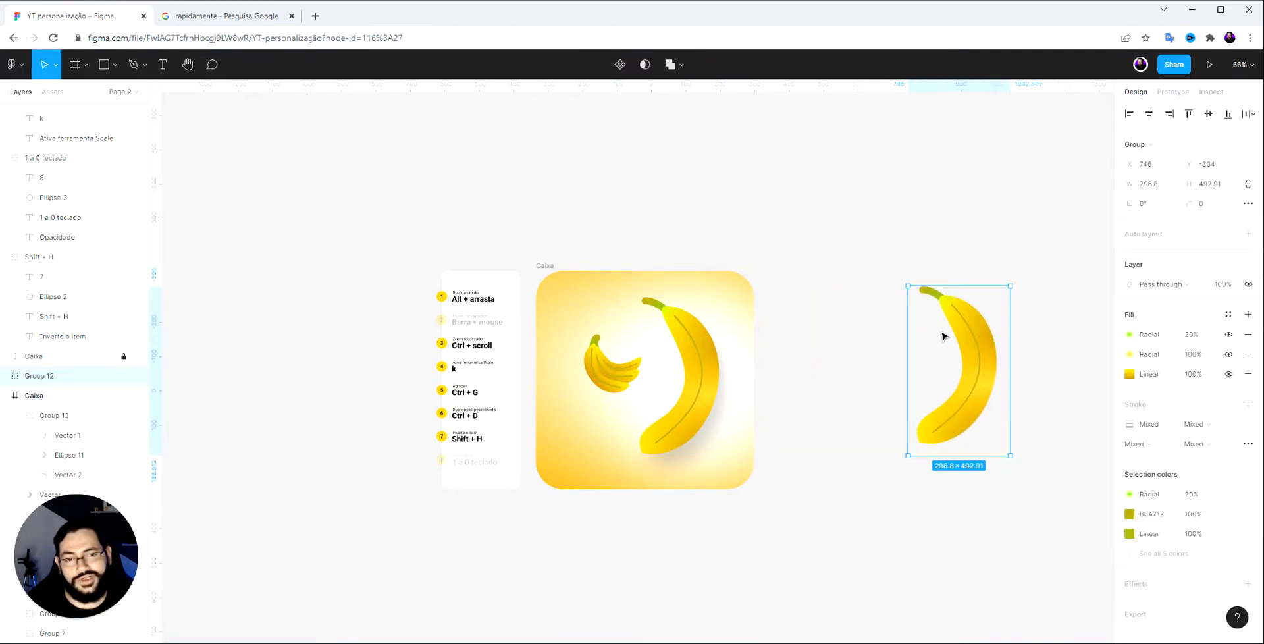
scroll(747, 290, "up", 3)
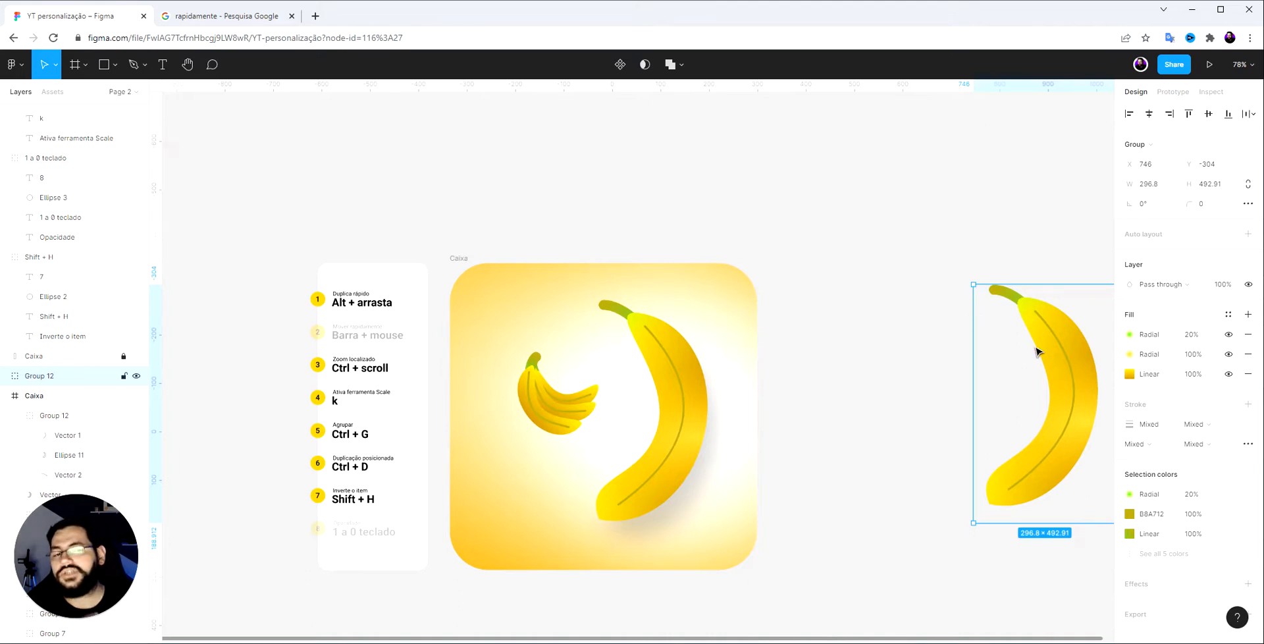
left_click_drag(1050, 347, 1011, 367)
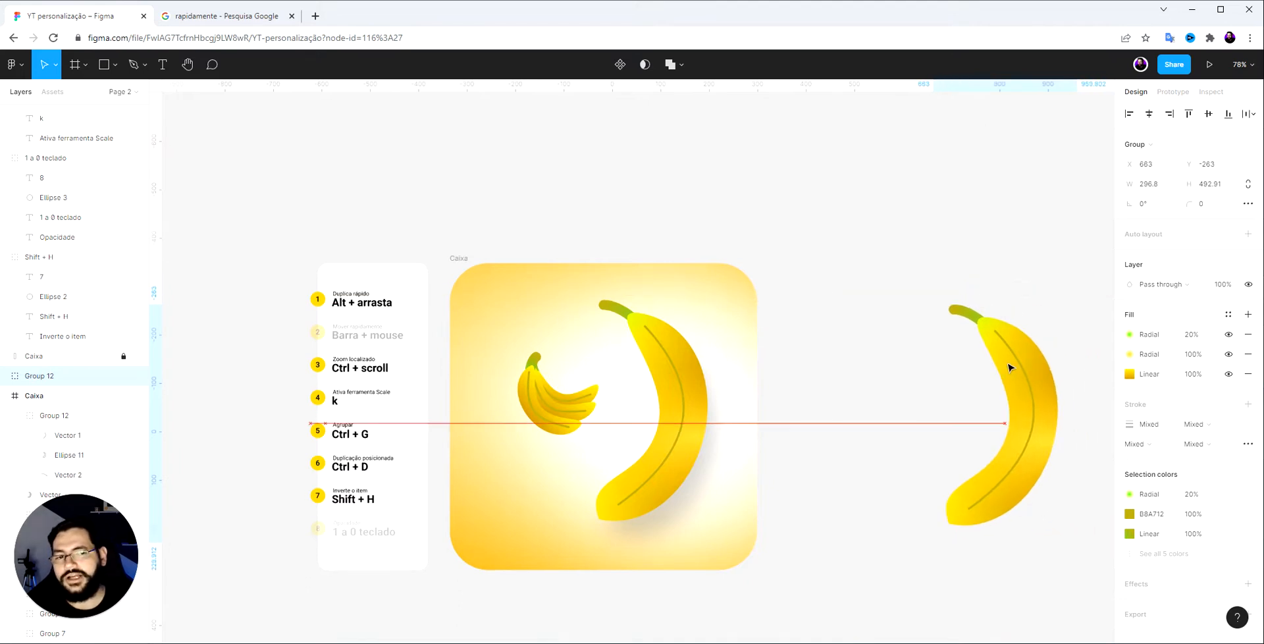
Select the original large banana in the Caixa frame and inspect its peel up close before returning to the overview
left_click(678, 367)
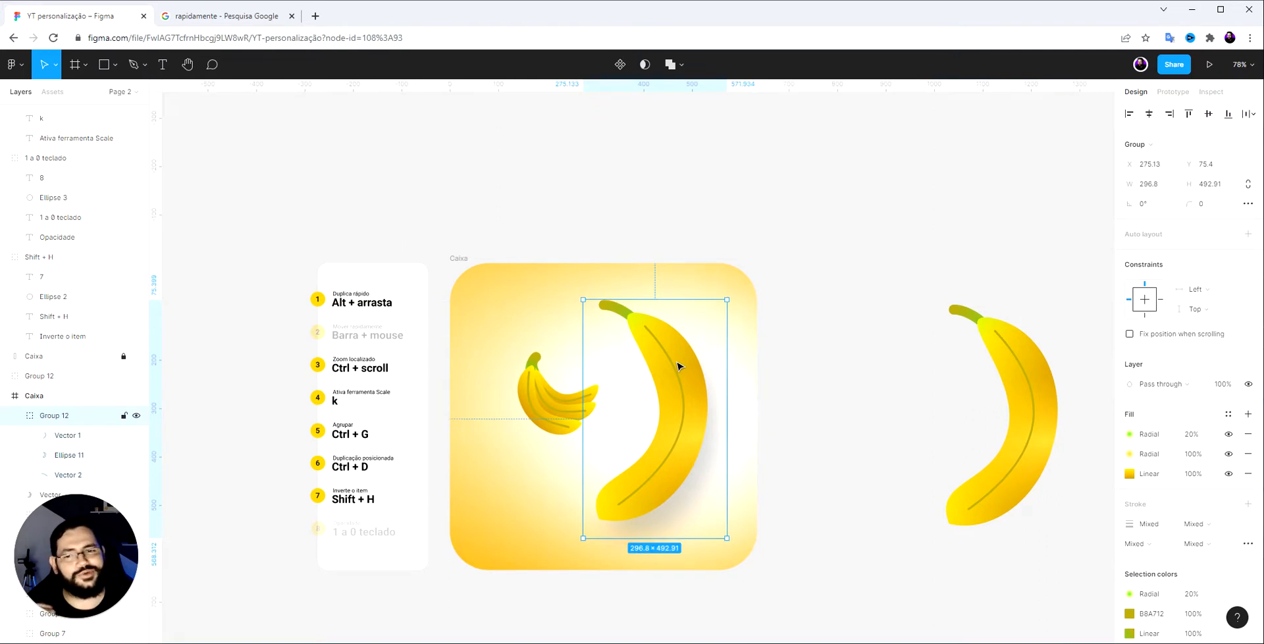
scroll(679, 364, "up", 5)
scroll(619, 335, "down", 3)
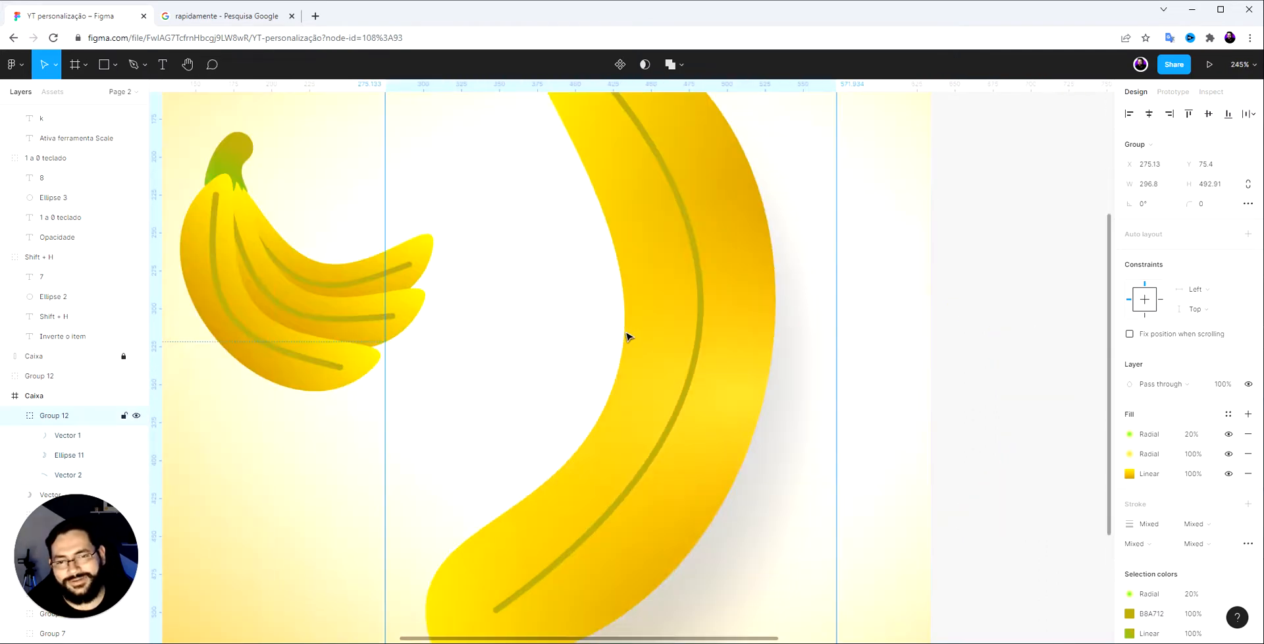
scroll(626, 337, "down", 3)
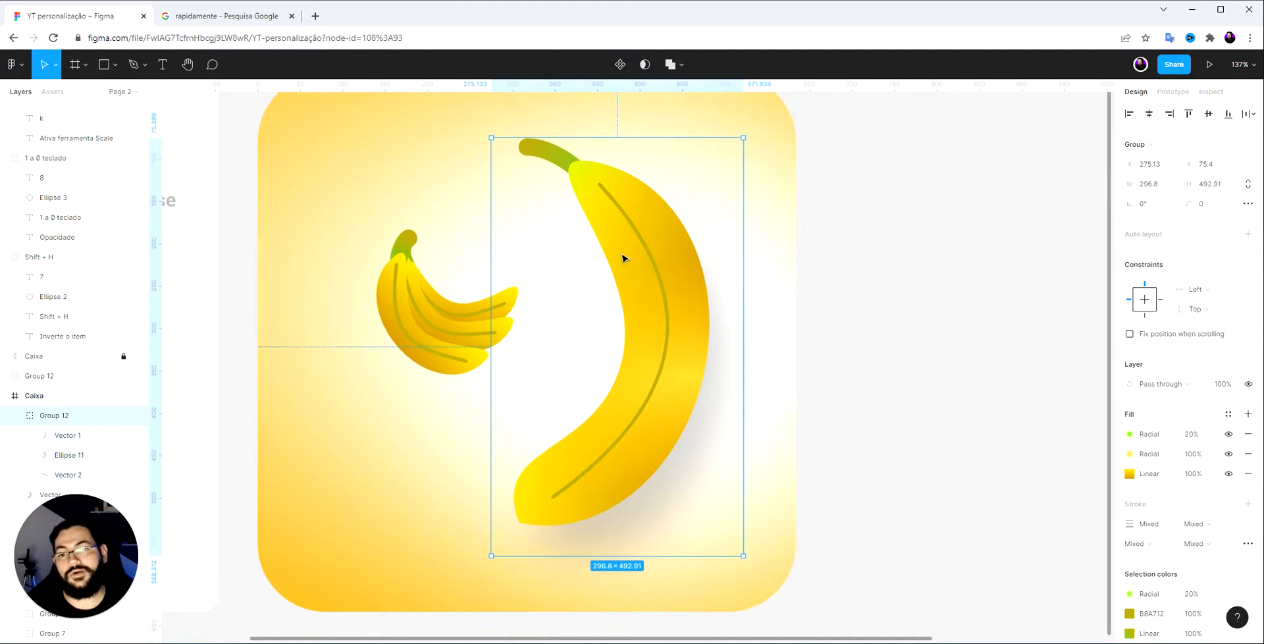
scroll(619, 253, "down", 3)
left_click_drag(760, 242, 734, 319)
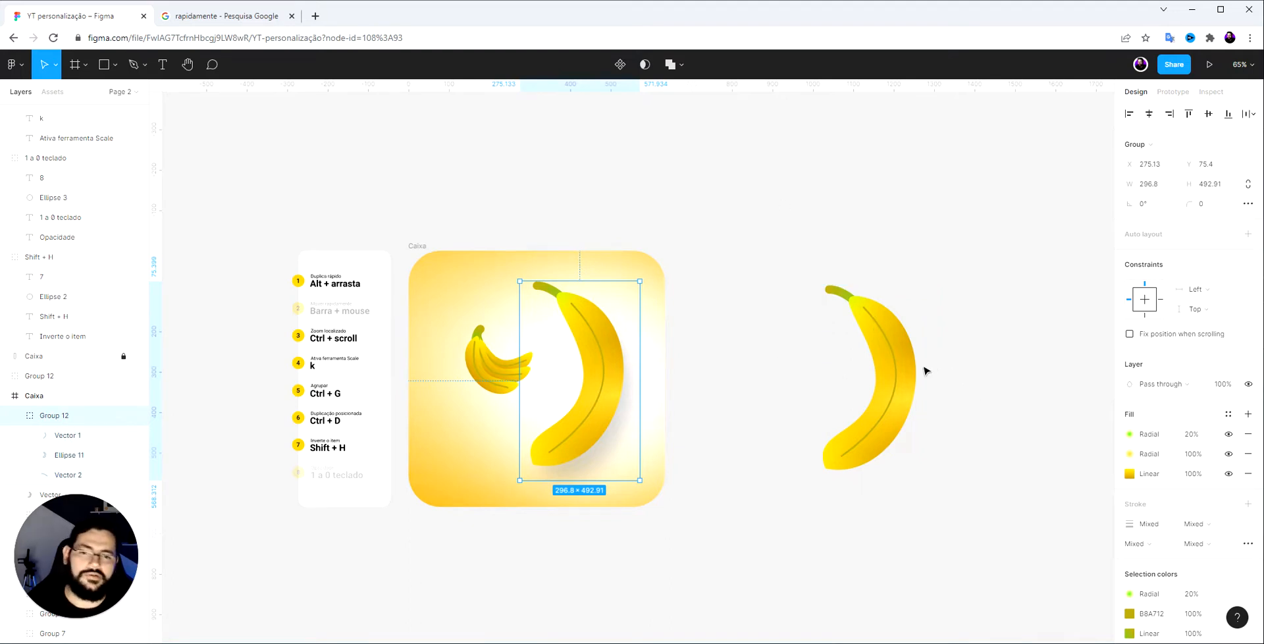
Edit the original large banana's body outline by pulling its outer curve point outward, and undo the reshaping
scroll(551, 339, "up", 5)
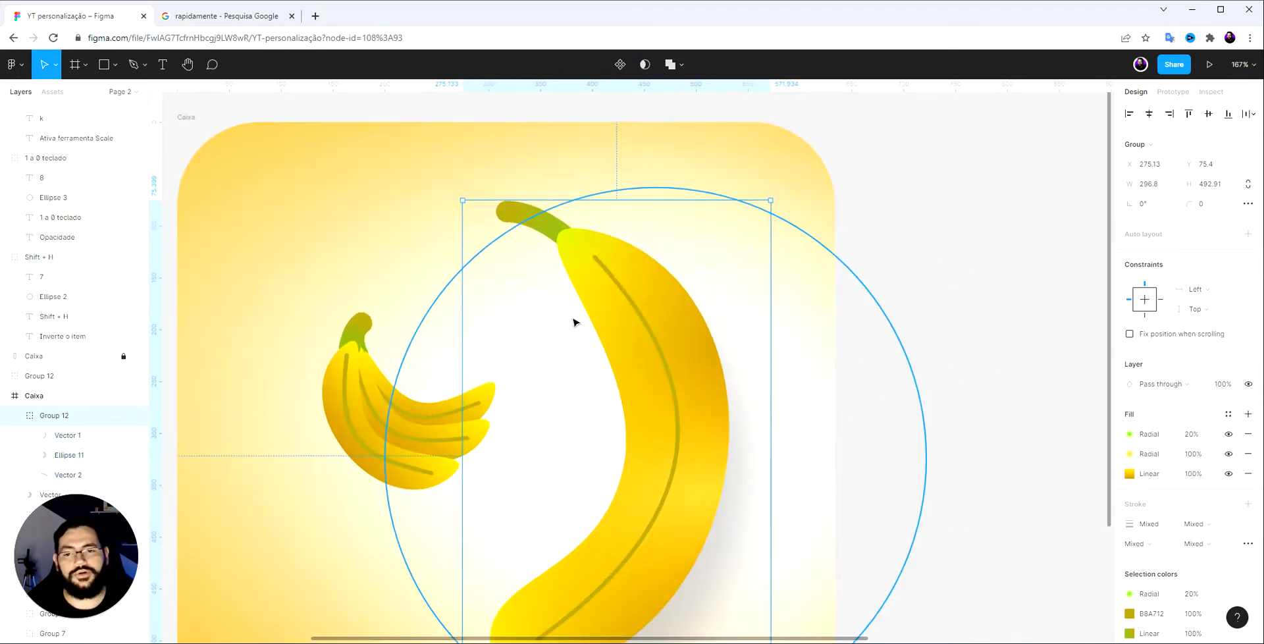
double_click(627, 361)
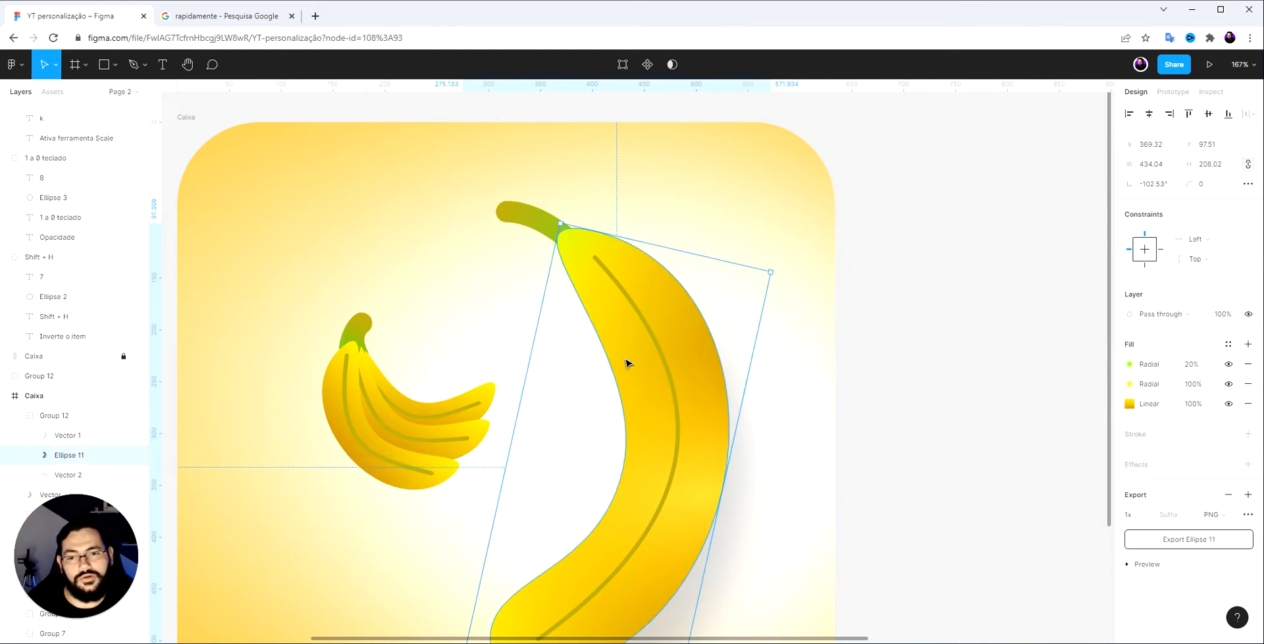
double_click(656, 382)
left_click_drag(722, 493, 838, 473)
scroll(858, 441, "down", 5)
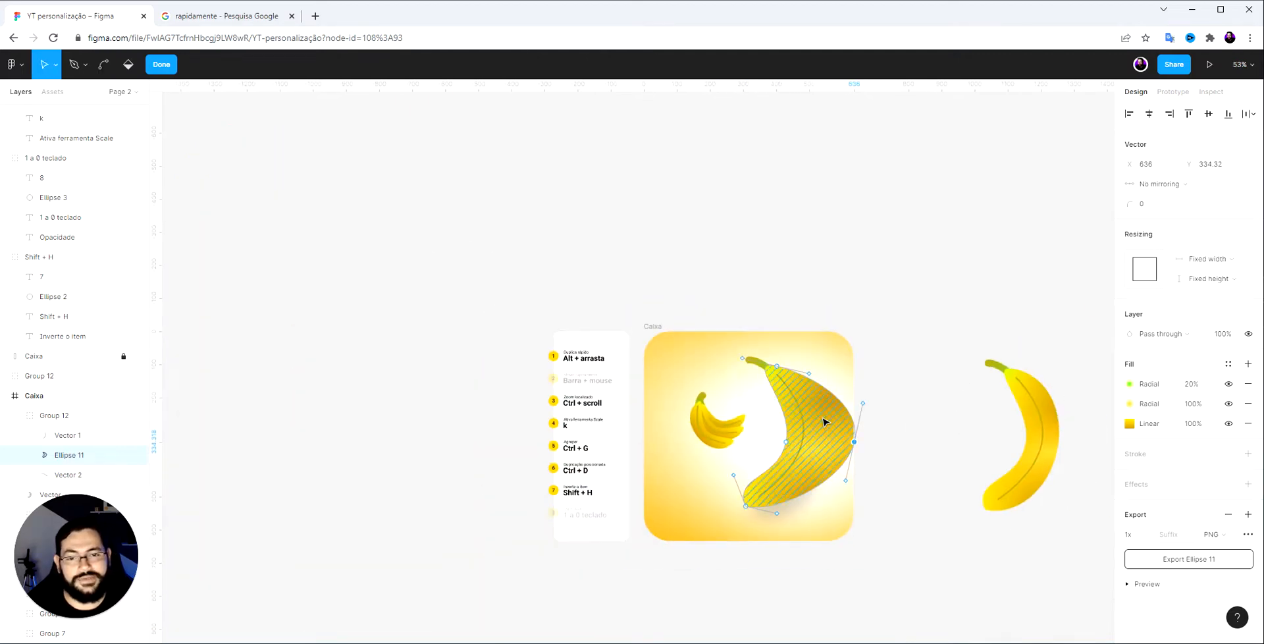
key("ctrl")
key("Escape")
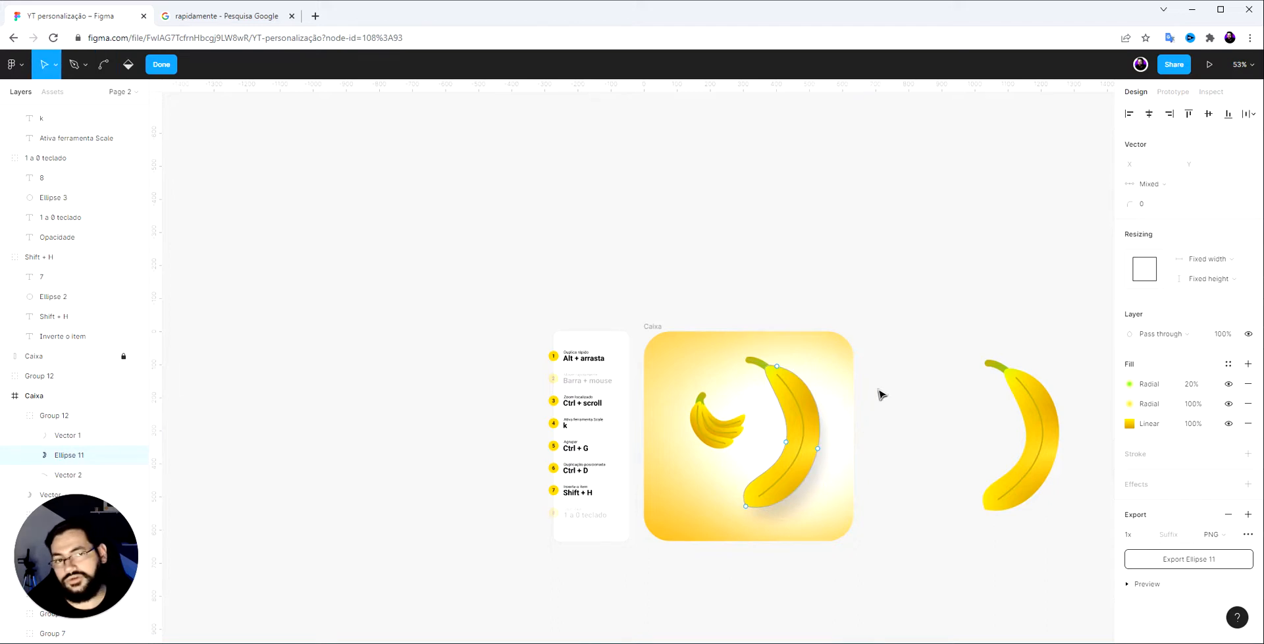
Leave the outline editing and move the large banana's copy higher on the canvas, to about X 730, Y -568
left_click_drag(869, 395, 741, 328)
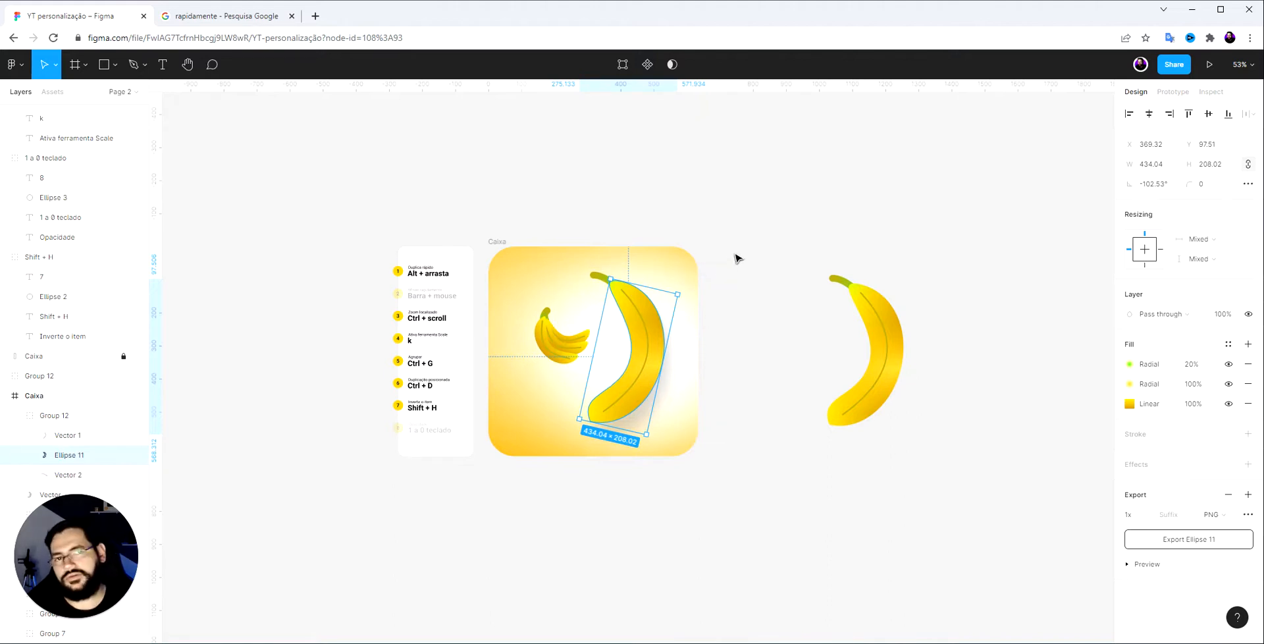
left_click(867, 324)
left_click(655, 322)
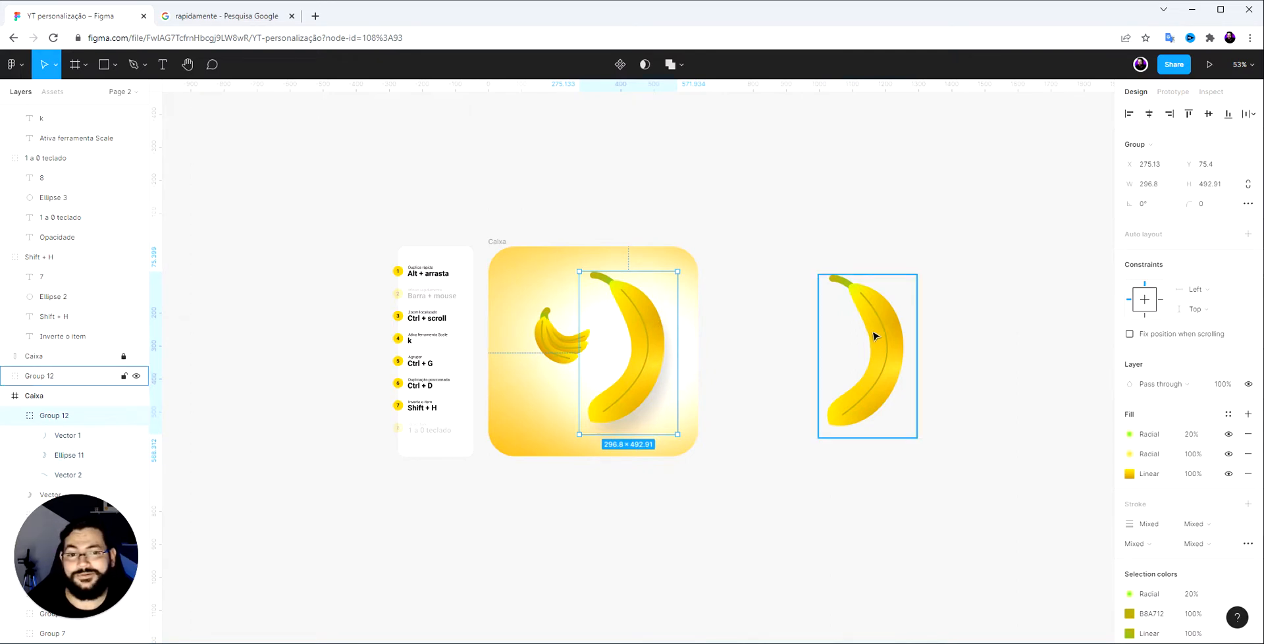
left_click_drag(885, 343, 907, 243)
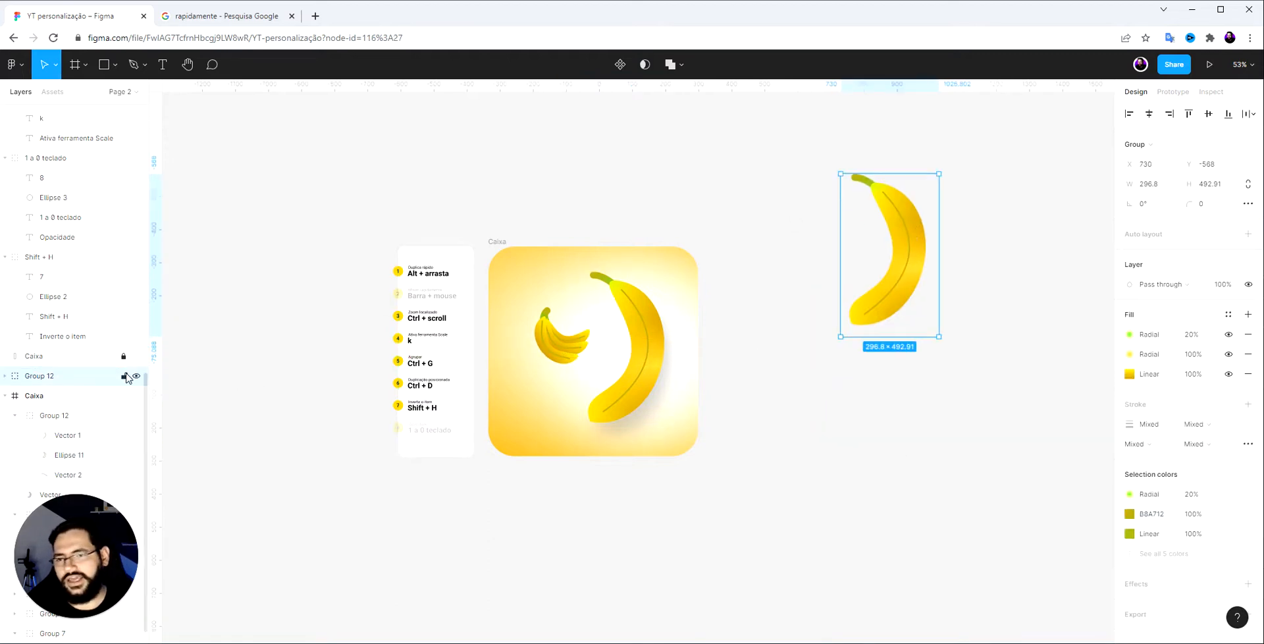
Hide and show the layer of the banana copy outside the frame, and delete the copy
left_click(136, 376)
left_click(136, 376)
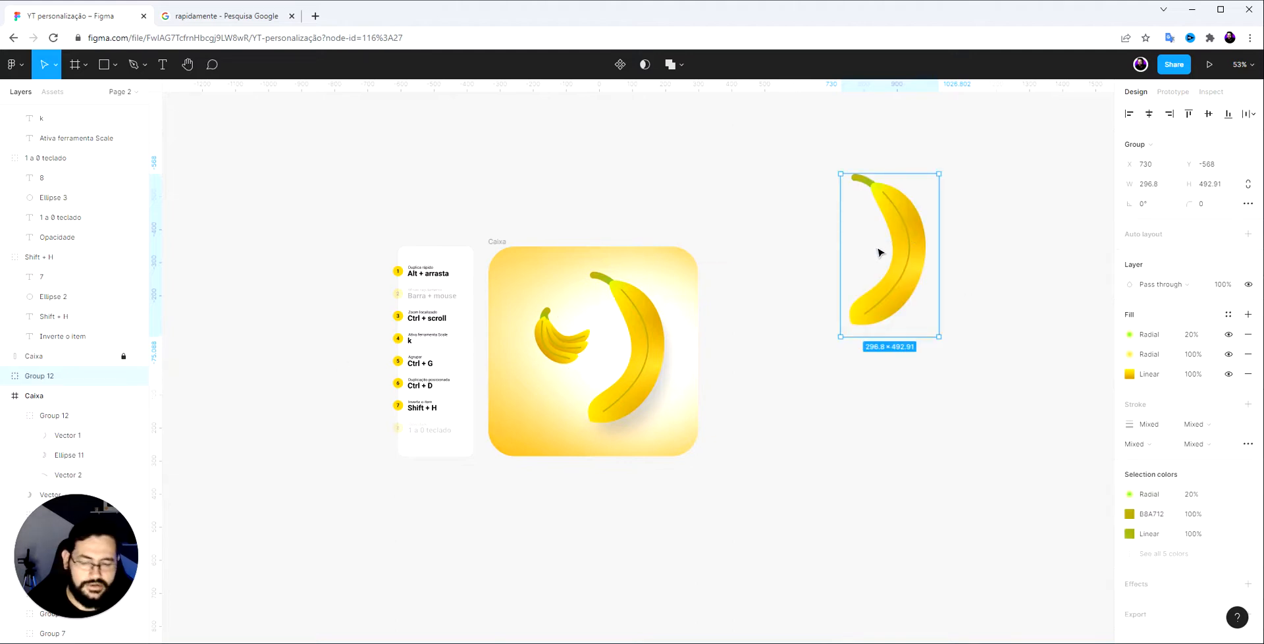
key("Delete")
Duplicate the large banana over the small bunch inside the Caixa frame, and undo the duplication
scroll(447, 345, "up", 5)
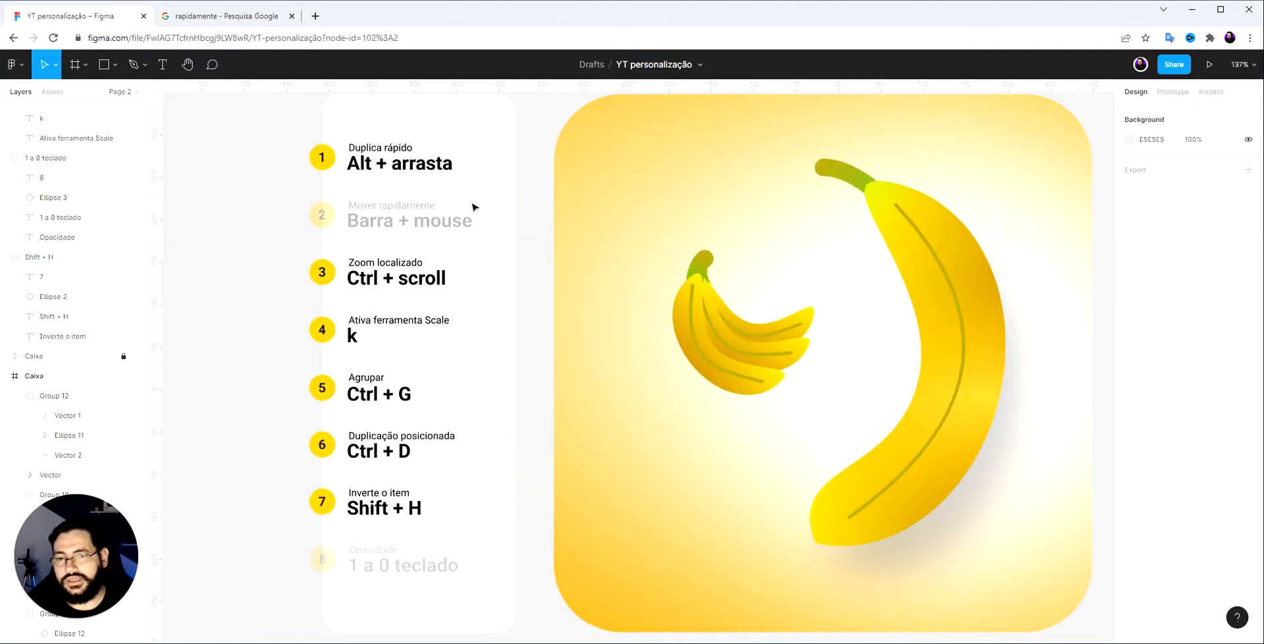
left_click_drag(934, 277, 718, 281, "alt")
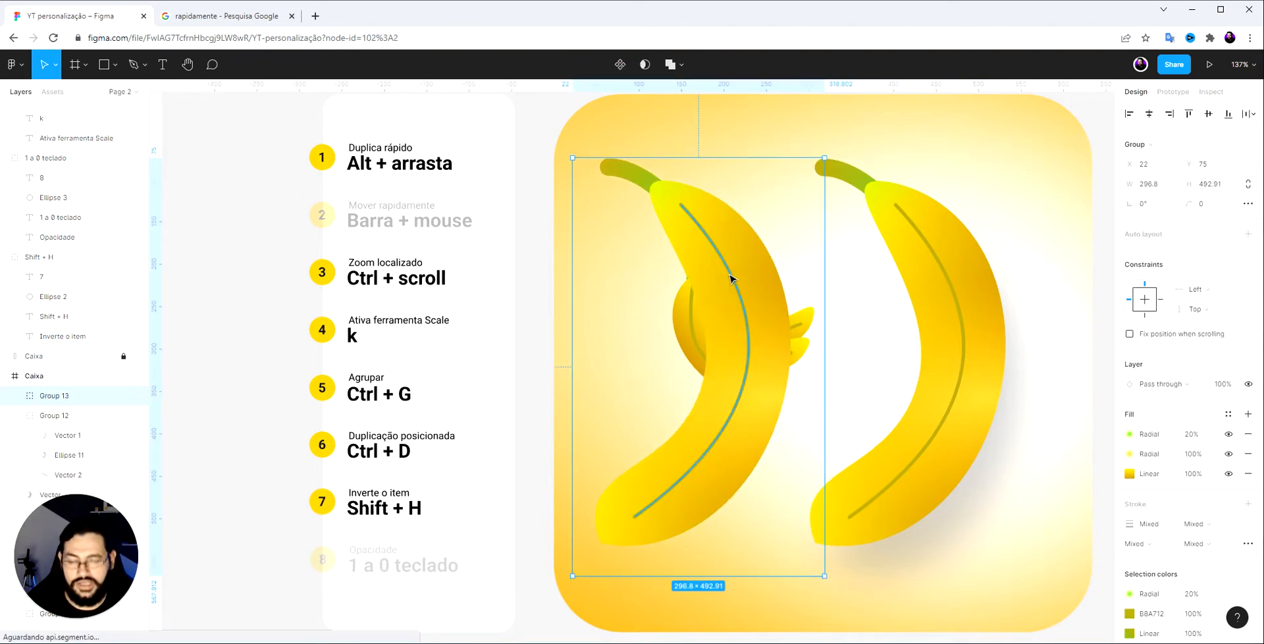
key("ctrl+z")
key("Escape")
Set the opacity of the "Duplica rápido" shortcut group to 20% and select the "Zoom localizado" group
left_click(393, 165)
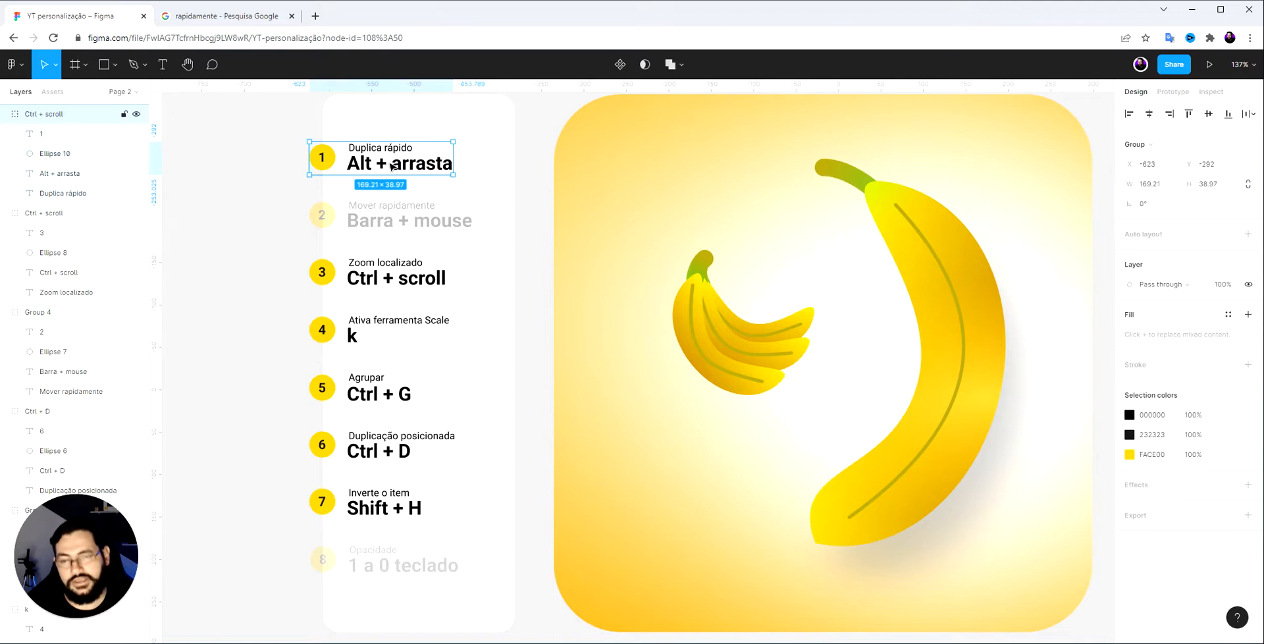
key("2")
left_click(250, 258)
left_click(359, 281)
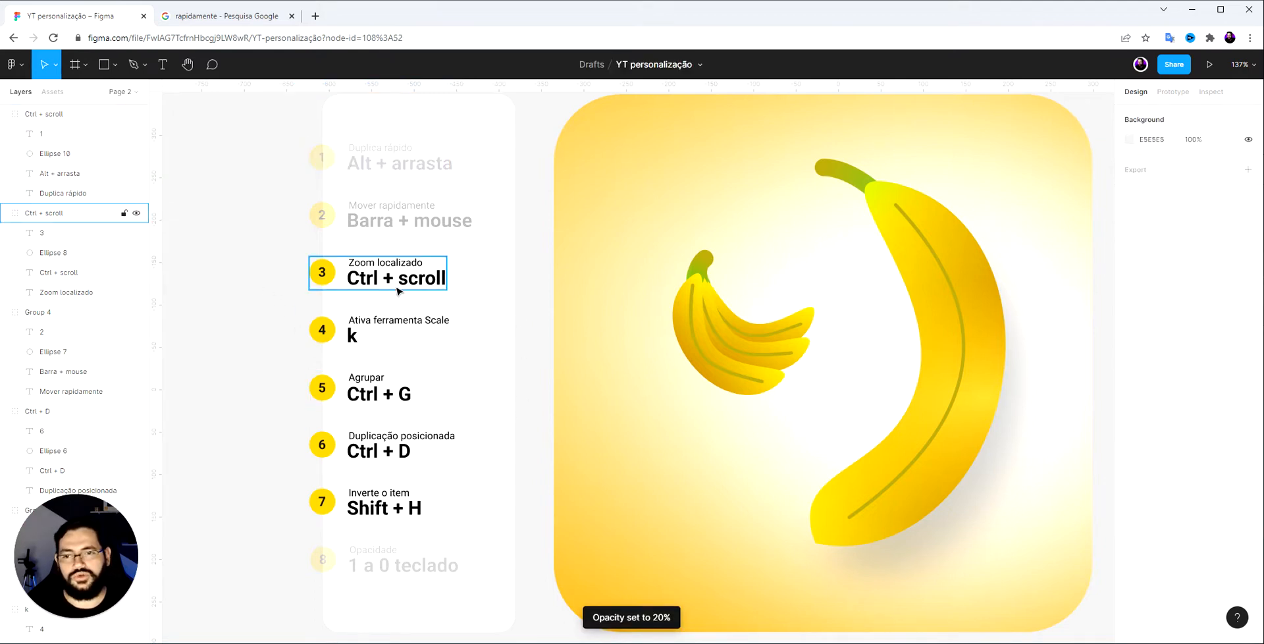
Zoom in and out repeatedly around the small banana bunch and the shortcut list
scroll(786, 317, "up", 5)
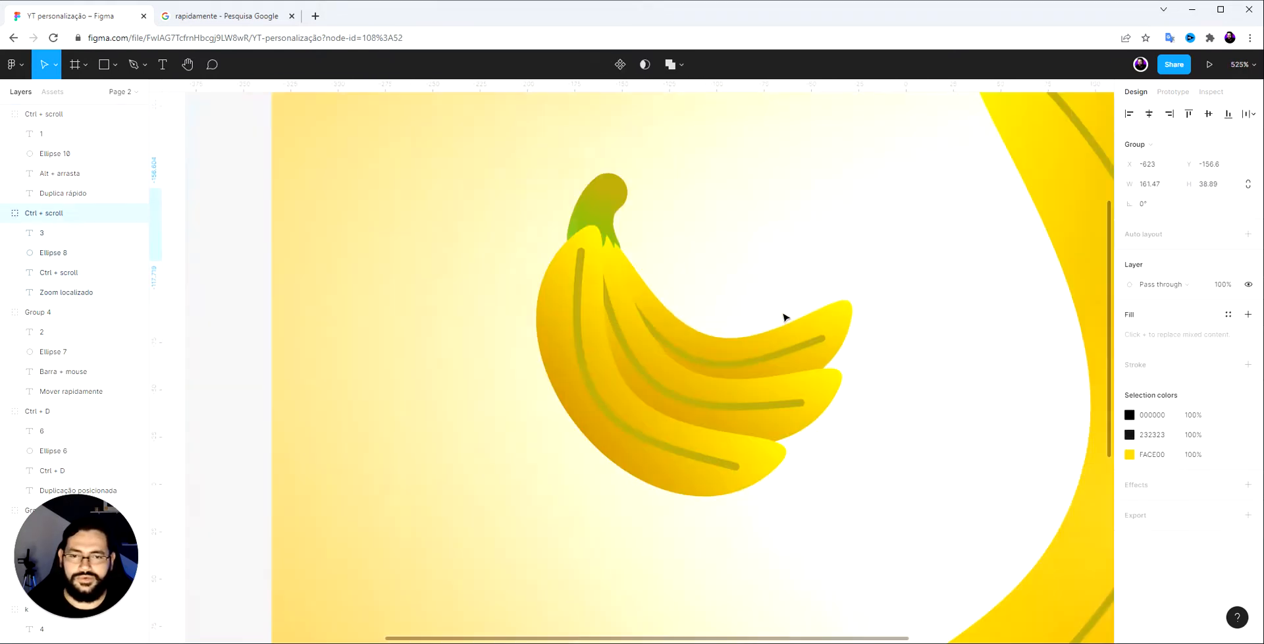
scroll(785, 316, "down", 4)
scroll(693, 344, "up", 5)
scroll(1021, 322, "down", 5)
scroll(988, 232, "up", 5)
scroll(987, 232, "down", 3)
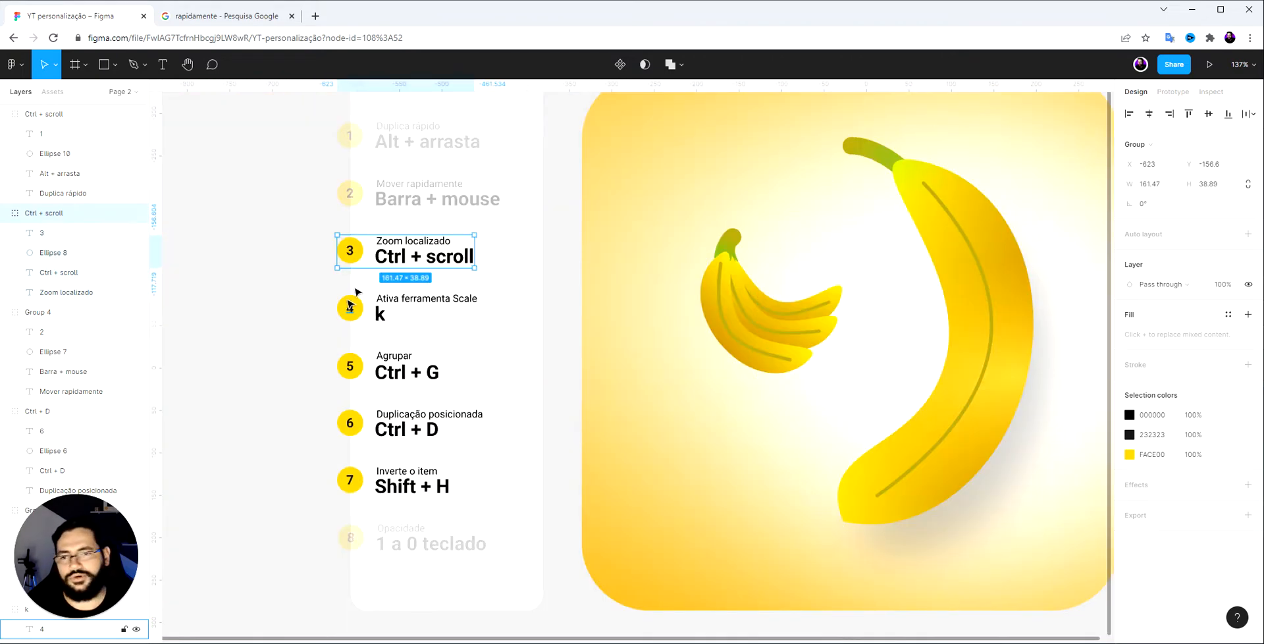
scroll(388, 258, "up", 4)
scroll(387, 258, "down", 4)
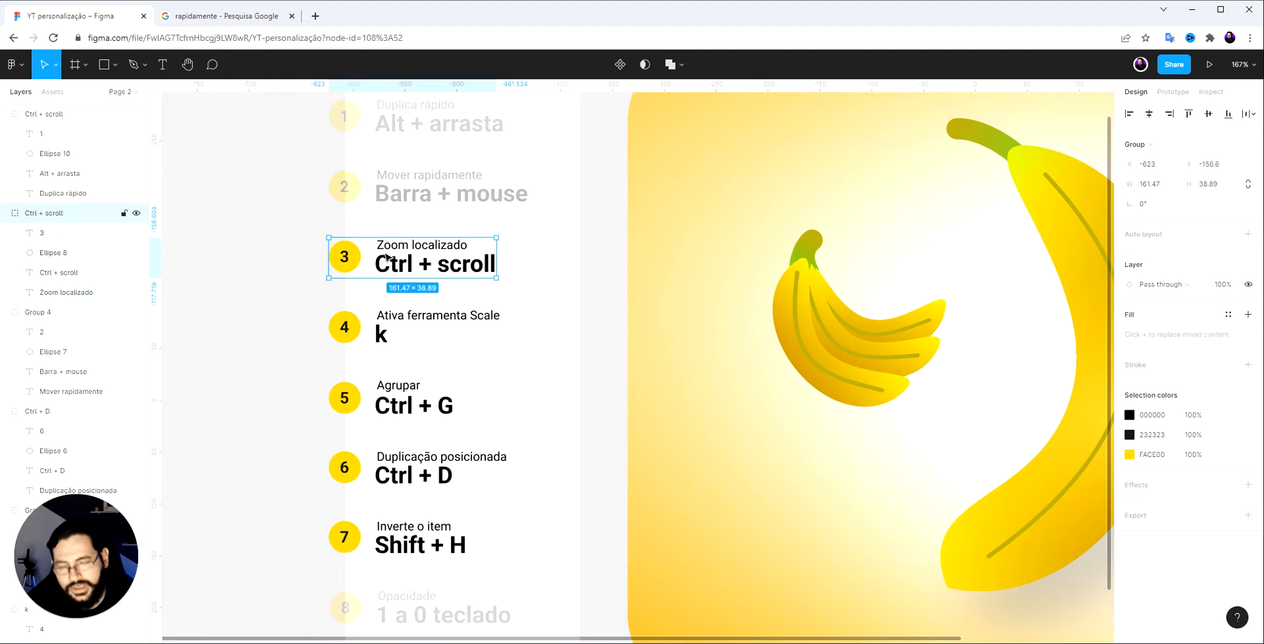
Set the opacity of the "Zoom localizado" shortcut group to 20% and clear the selection
key("2")
left_click(189, 325)
left_click_drag(684, 351, 511, 380)
scroll(511, 379, "down", 4)
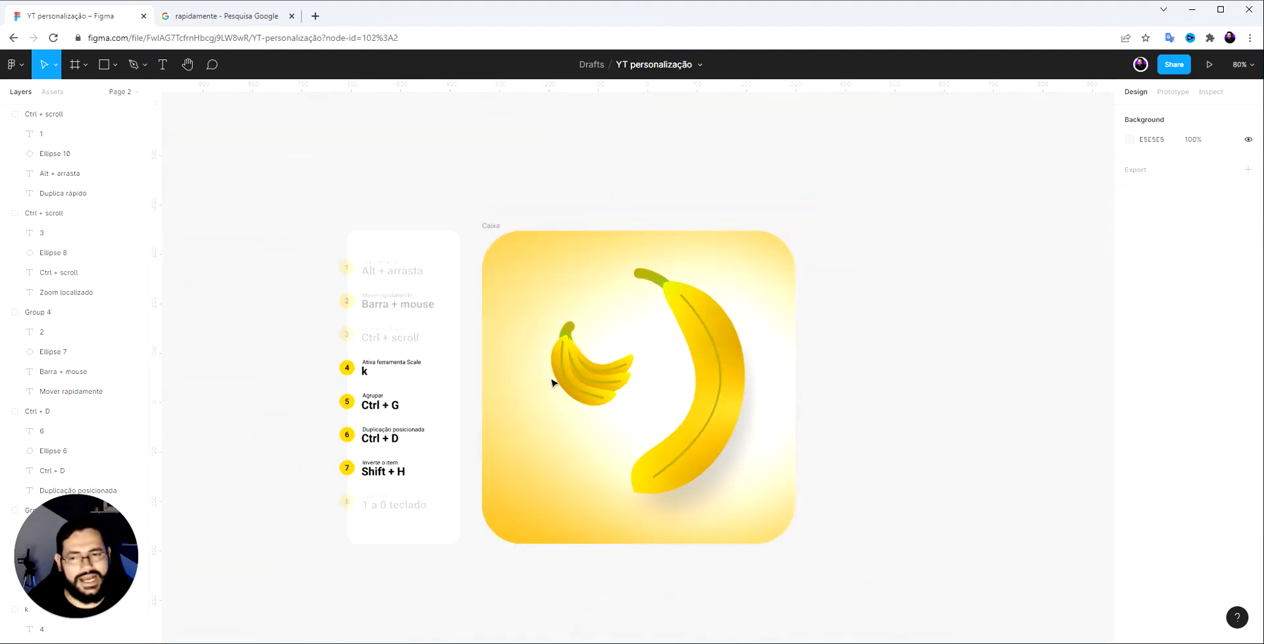
scroll(552, 382, "up", 4)
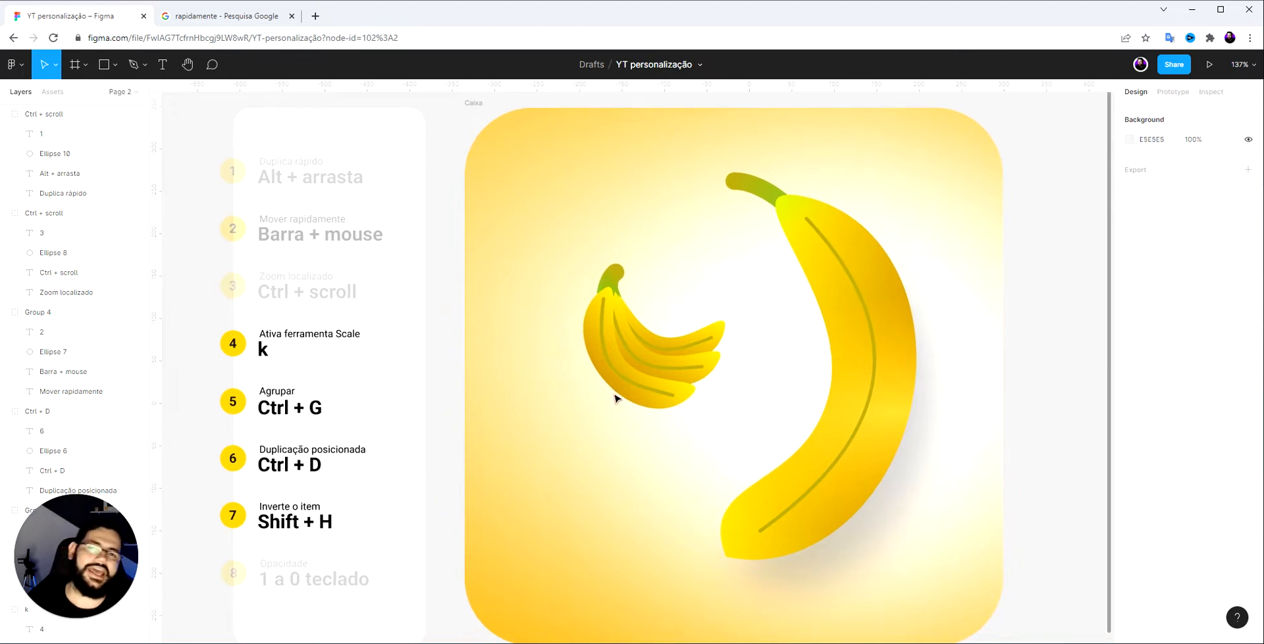
Select the large banana in the Caixa frame and alternate between the Scale and Move tools
left_click(876, 301)
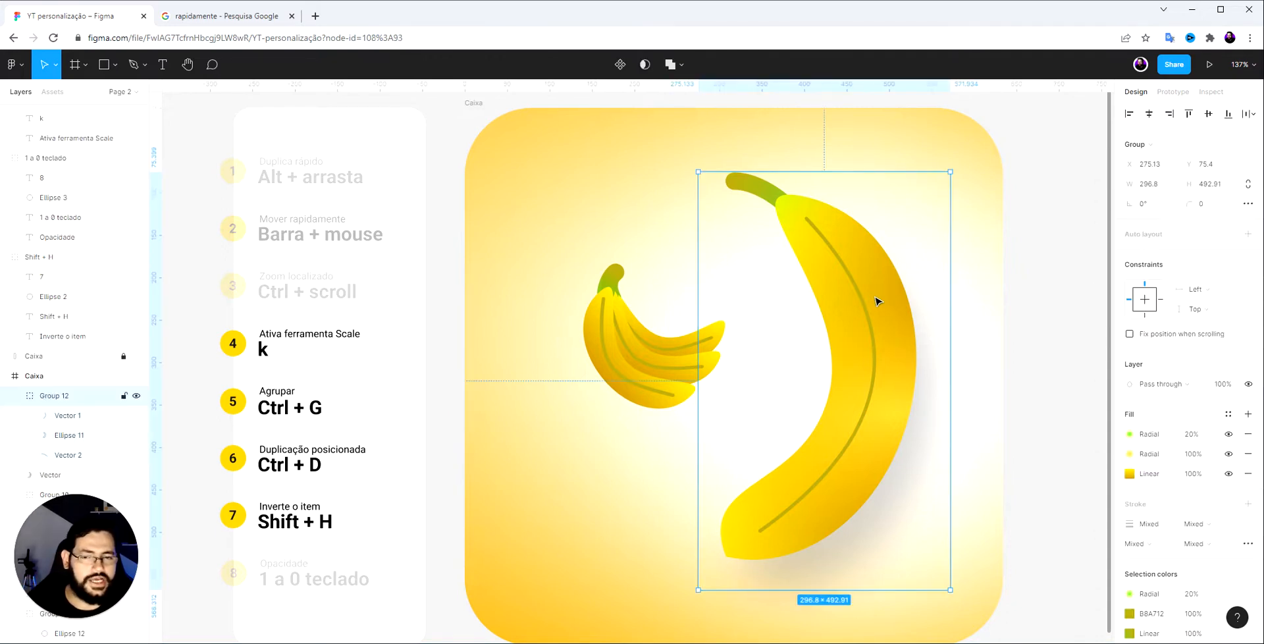
key("k")
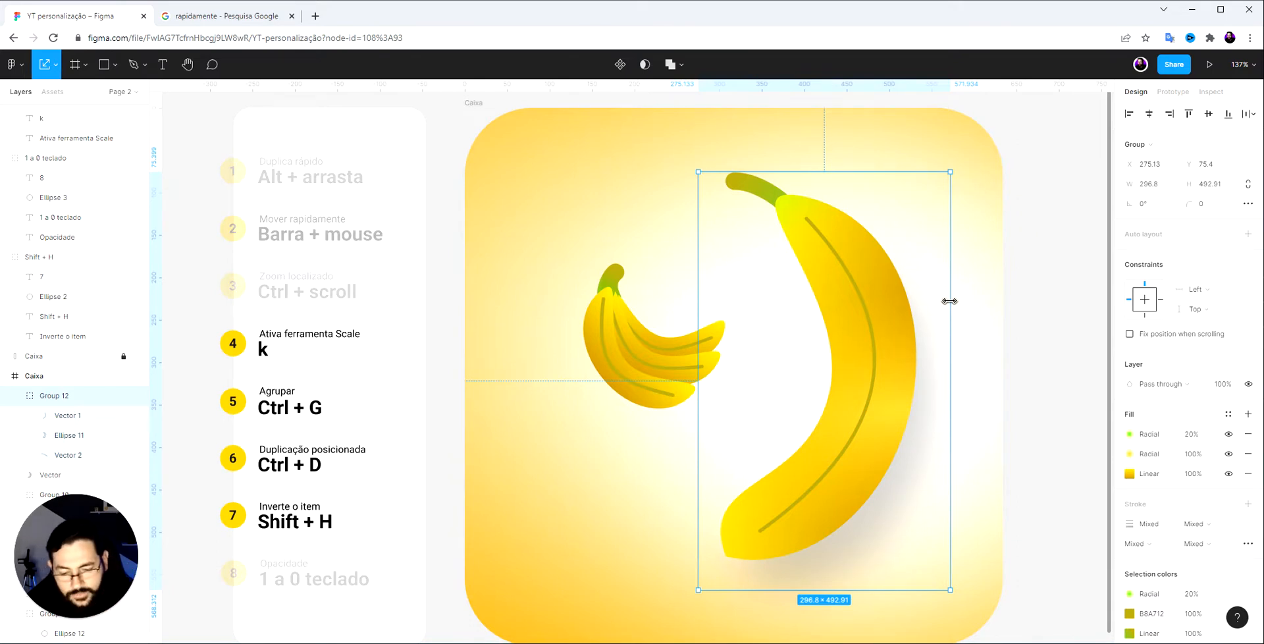
key("v")
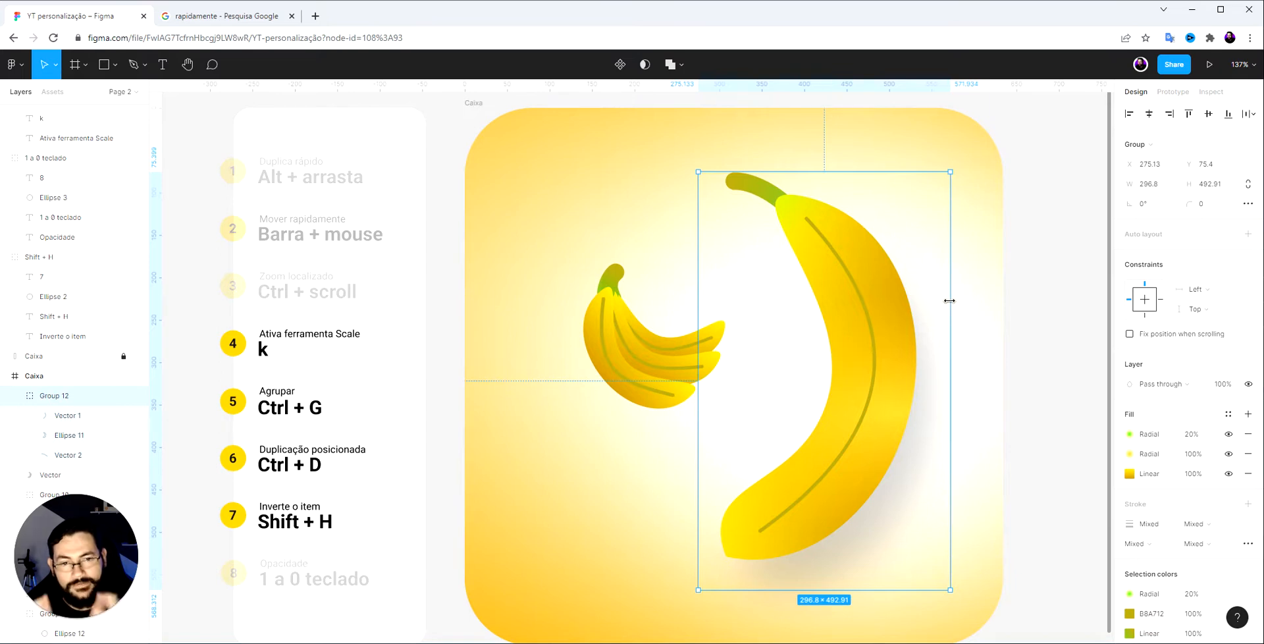
key("k")
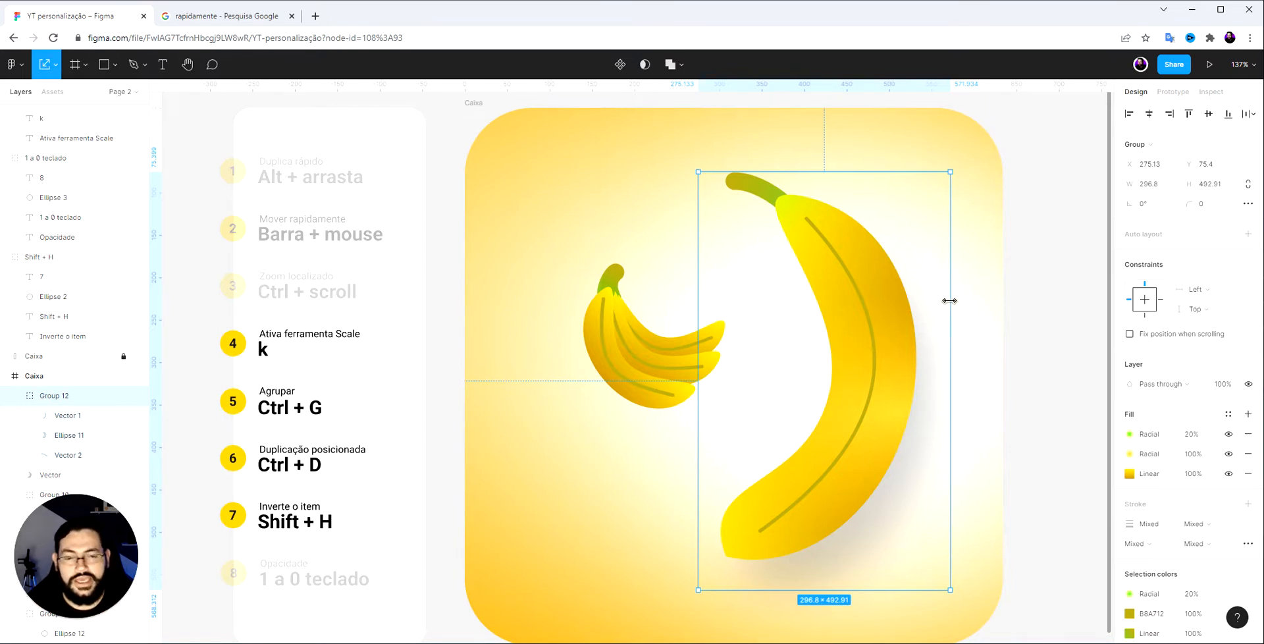
key("v")
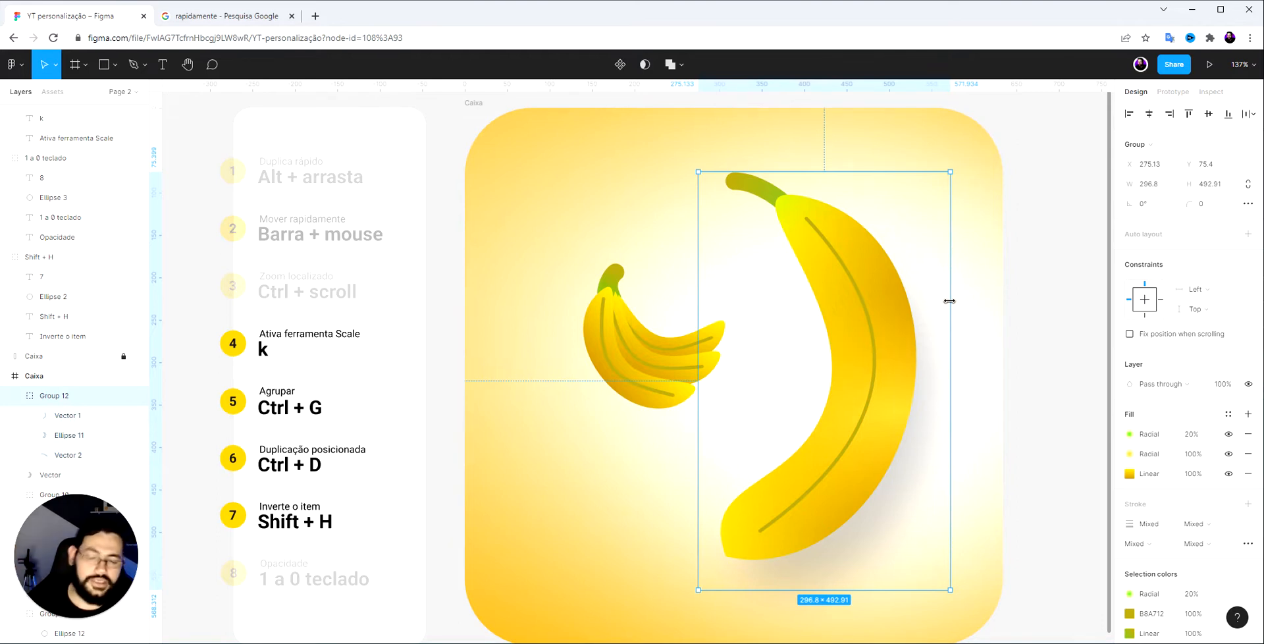
key("k")
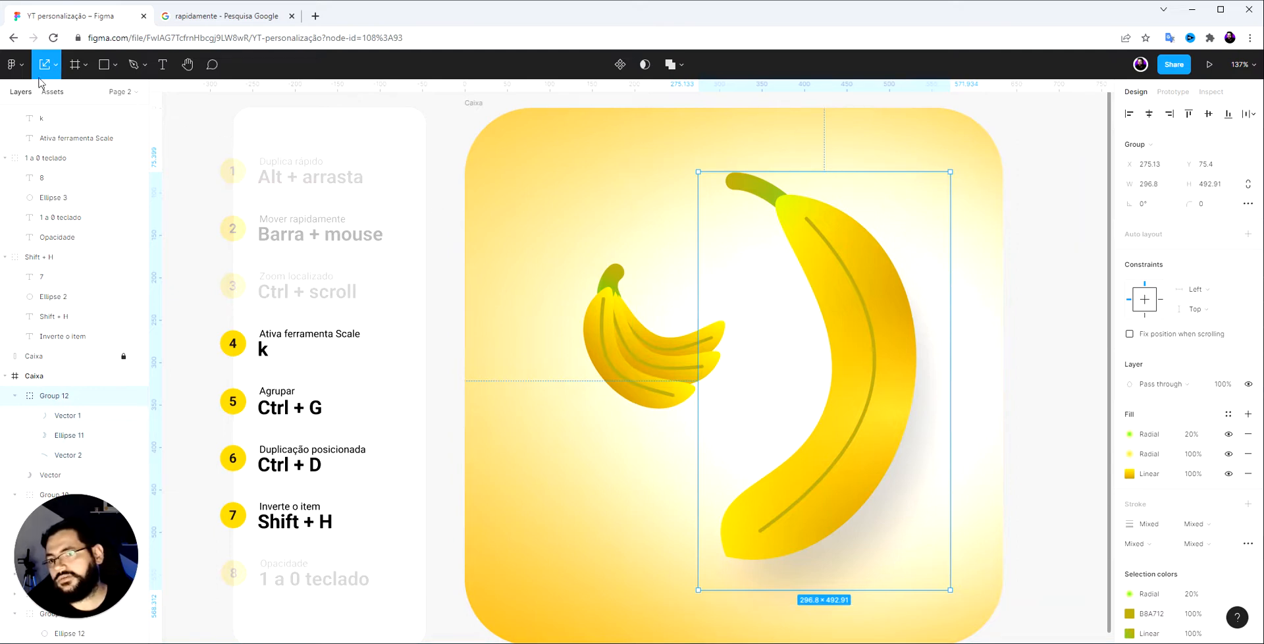
Scale the large banana down proportionally with the Scale tool to about 279 × 463
left_click(56, 66)
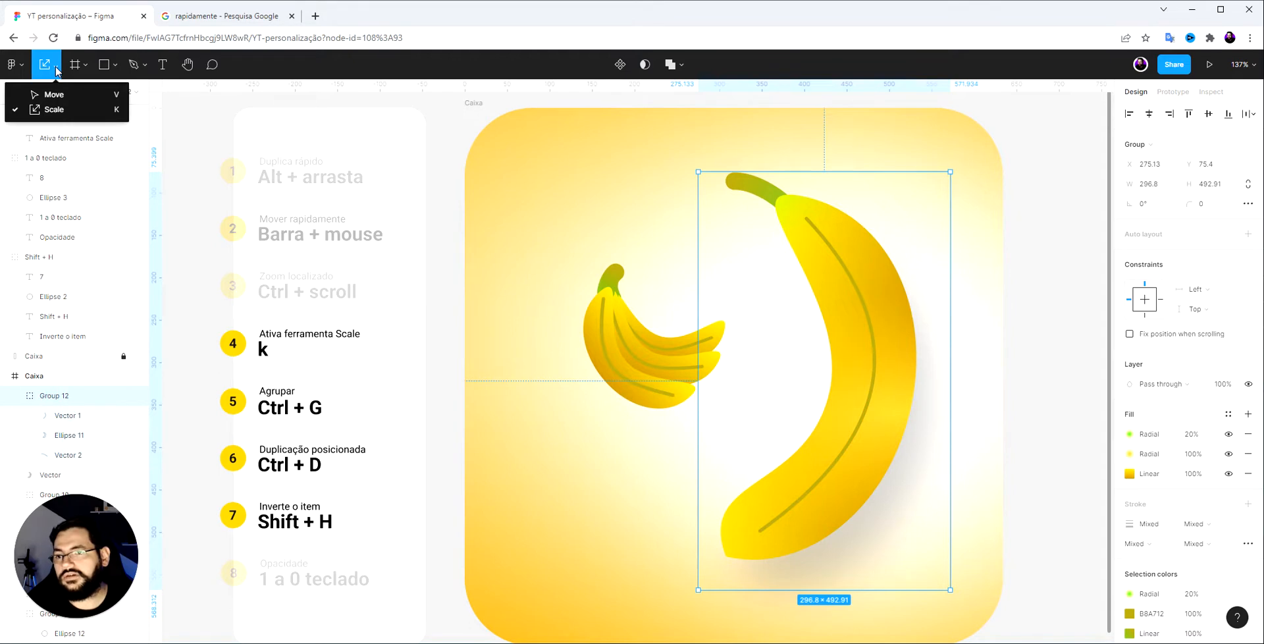
key("v")
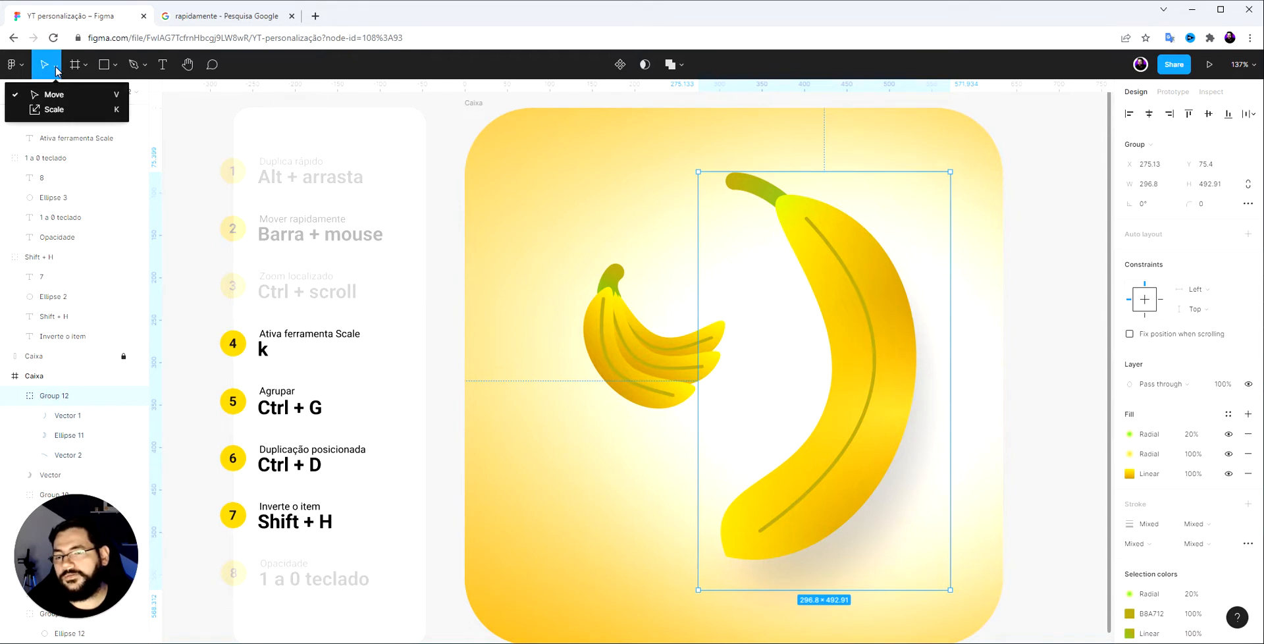
key("k")
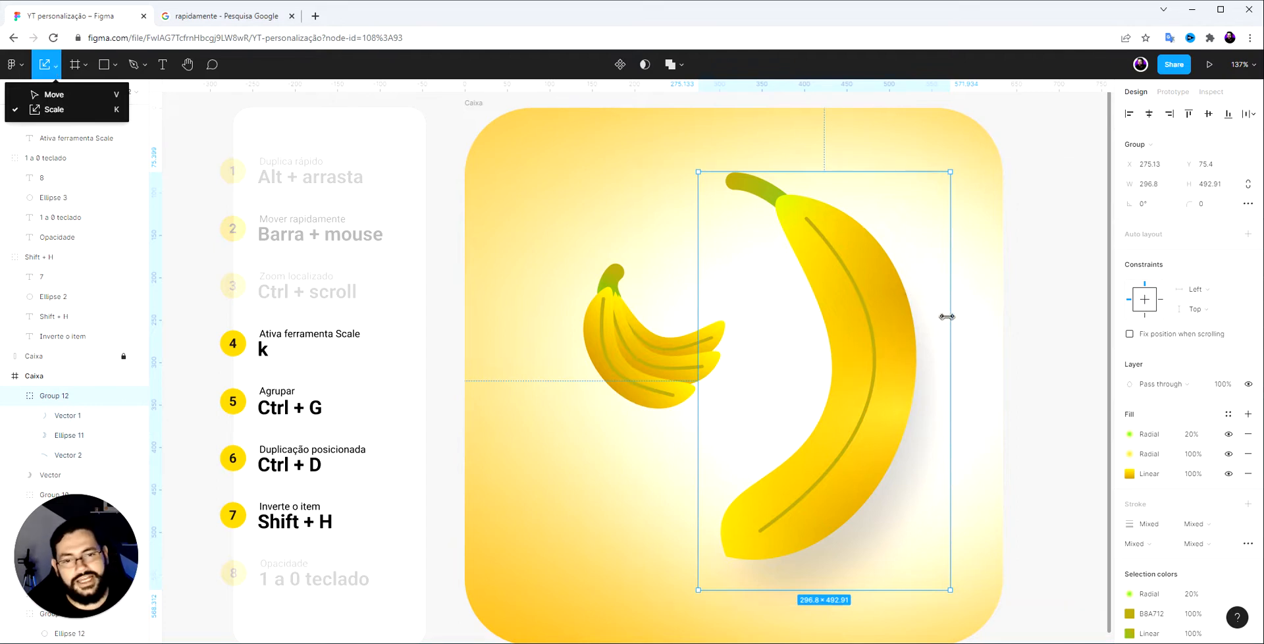
left_click_drag(947, 316, 935, 359)
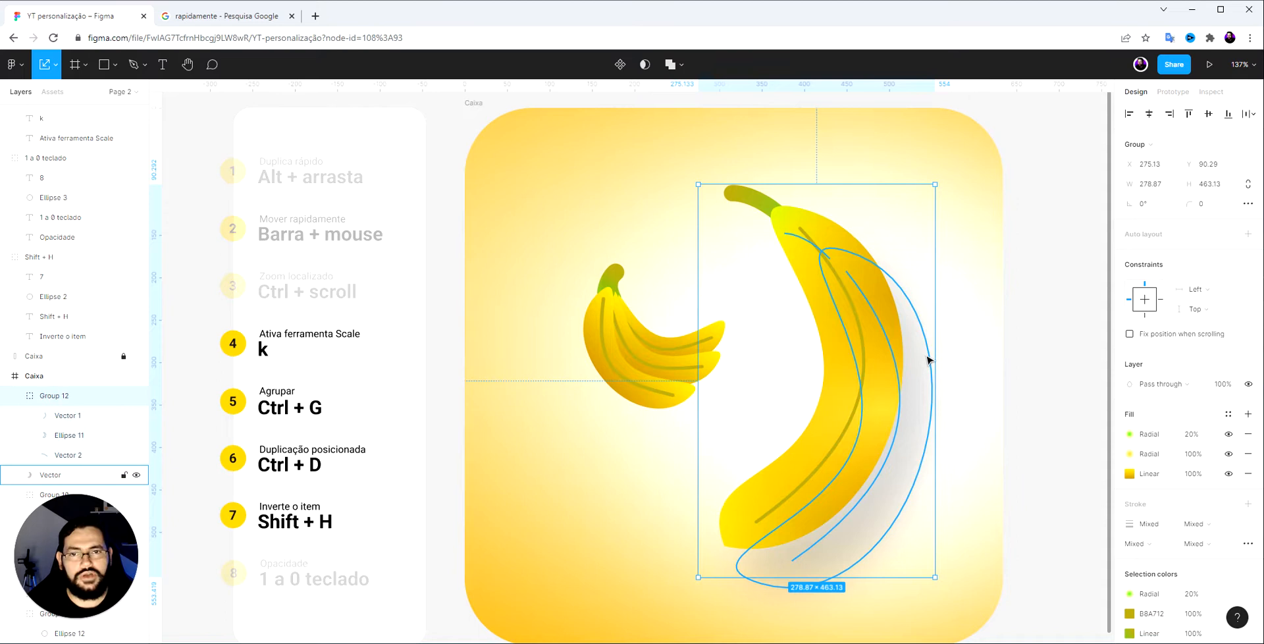
Try resizing the large banana from its side with the Move tool, undo it, and try the Scale tool again
key("v")
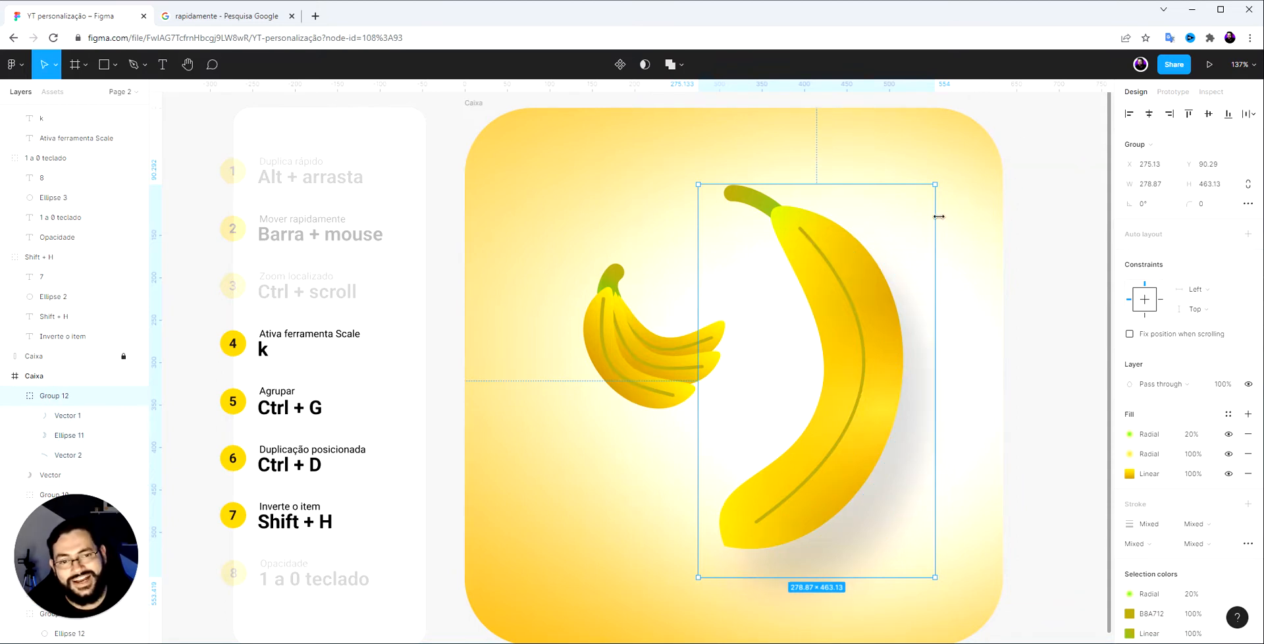
left_click_drag(939, 216, 951, 262)
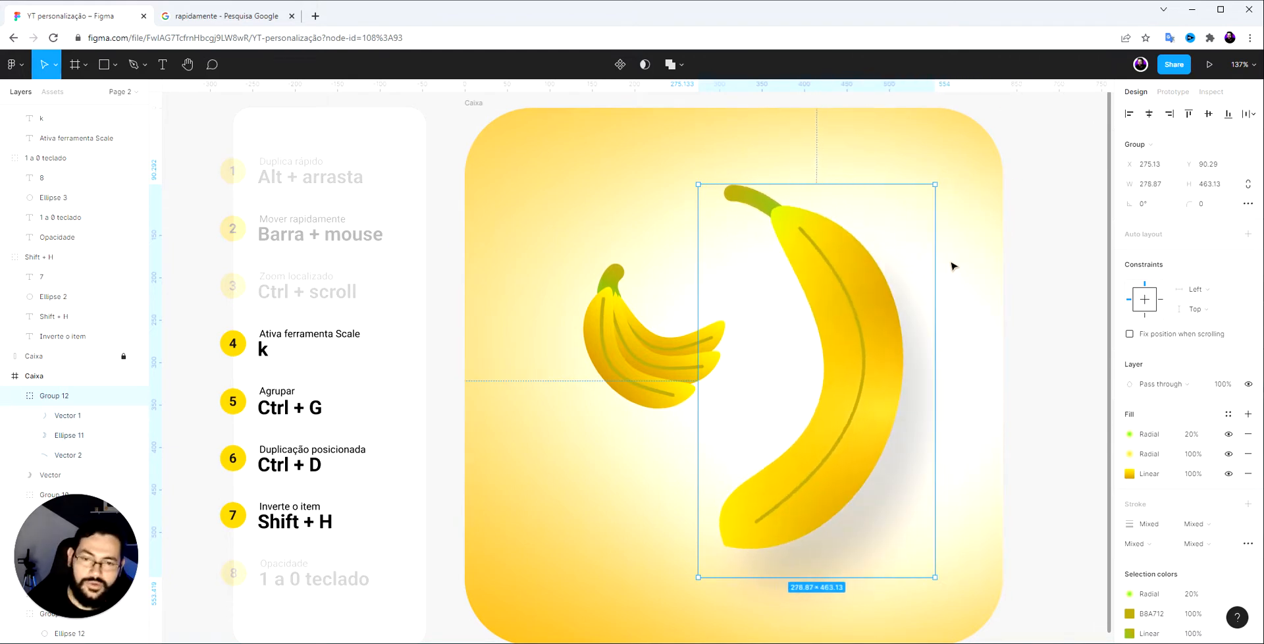
key("ctrl+z")
key("k")
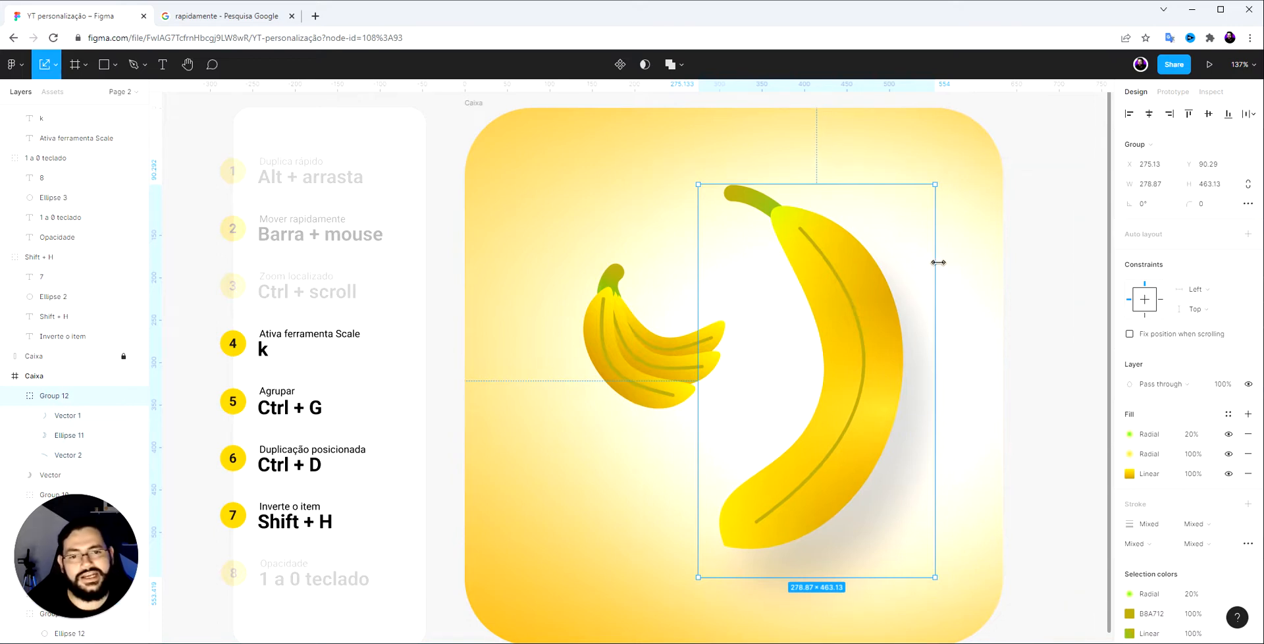
mouse_move(937, 259)
left_mouse_down()
mouse_move(801, 282)
mouse_move(938, 266)
left_mouse_up()
Deselect the banana and set the opacity of the "Ativa ferramenta Scale" shortcut group to 20%
left_click(1045, 247)
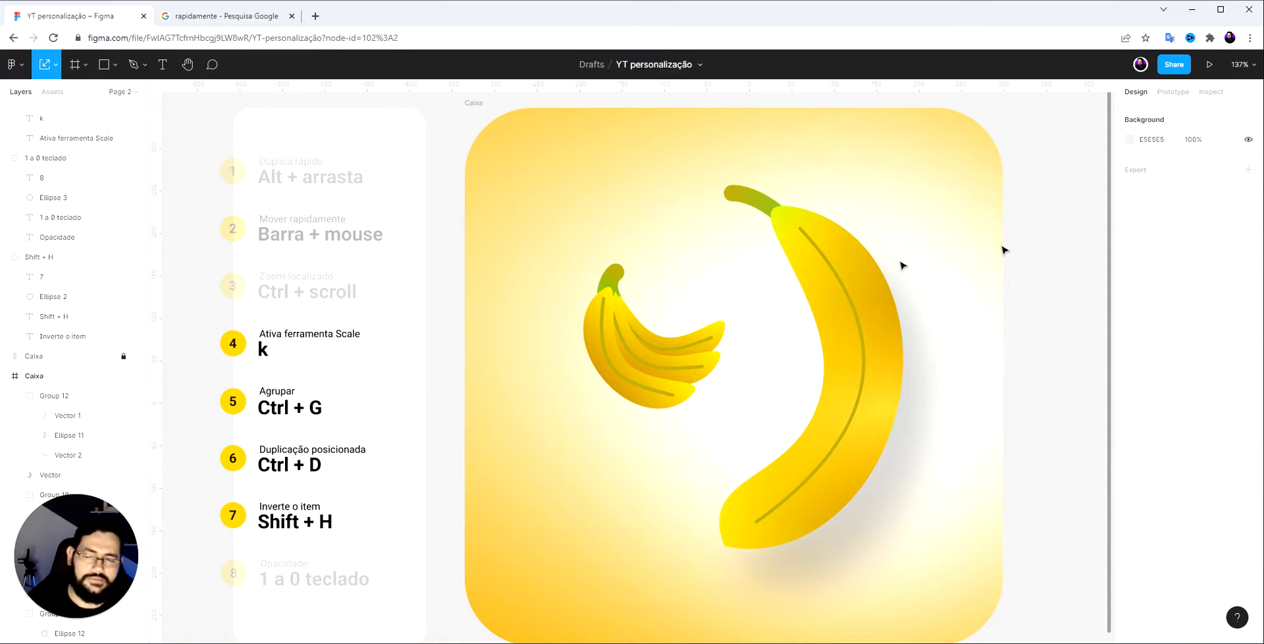
left_click(271, 343)
key("2")
Narrow the large banana to about 226 wide with the Move tool, undo the change, and deselect the banana
left_click(877, 315)
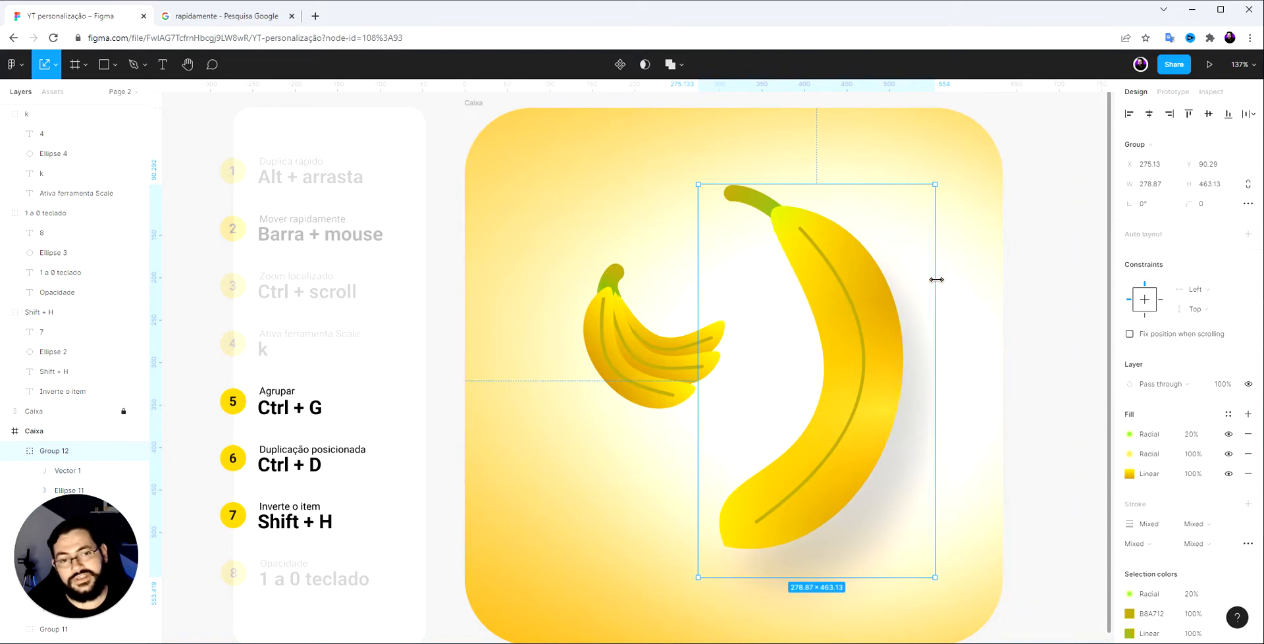
key("v")
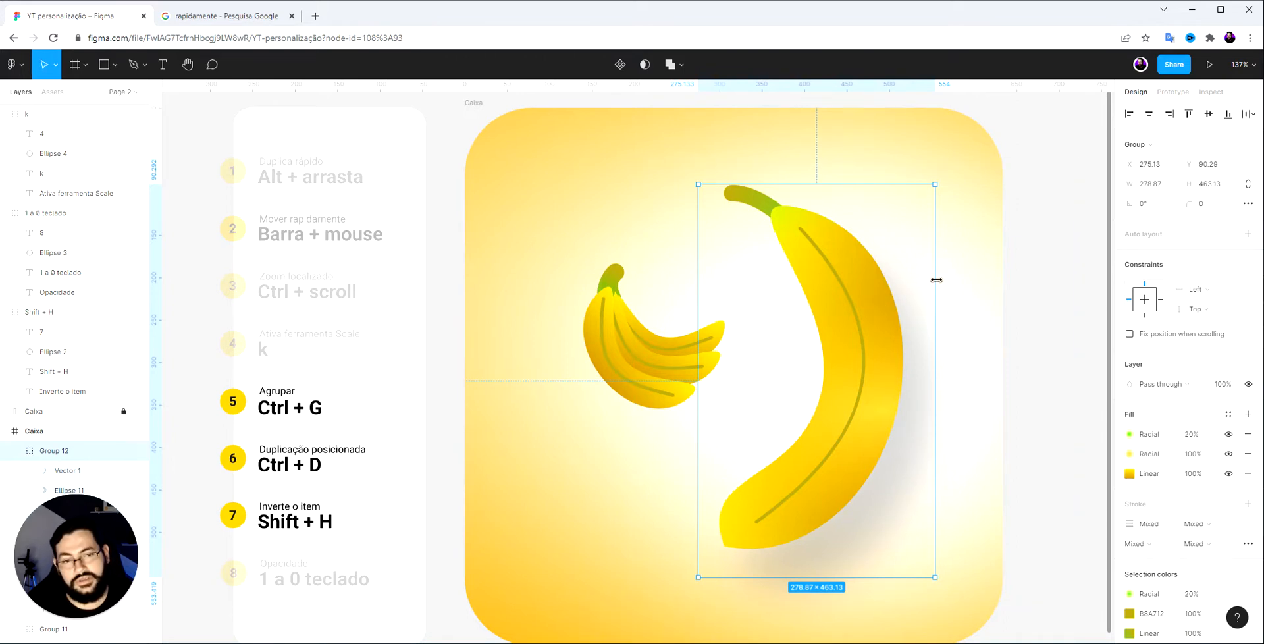
mouse_move(935, 280)
left_mouse_down()
mouse_move(861, 289)
mouse_move(1016, 290)
mouse_move(864, 306)
mouse_move(957, 302)
mouse_move(935, 272)
left_mouse_up()
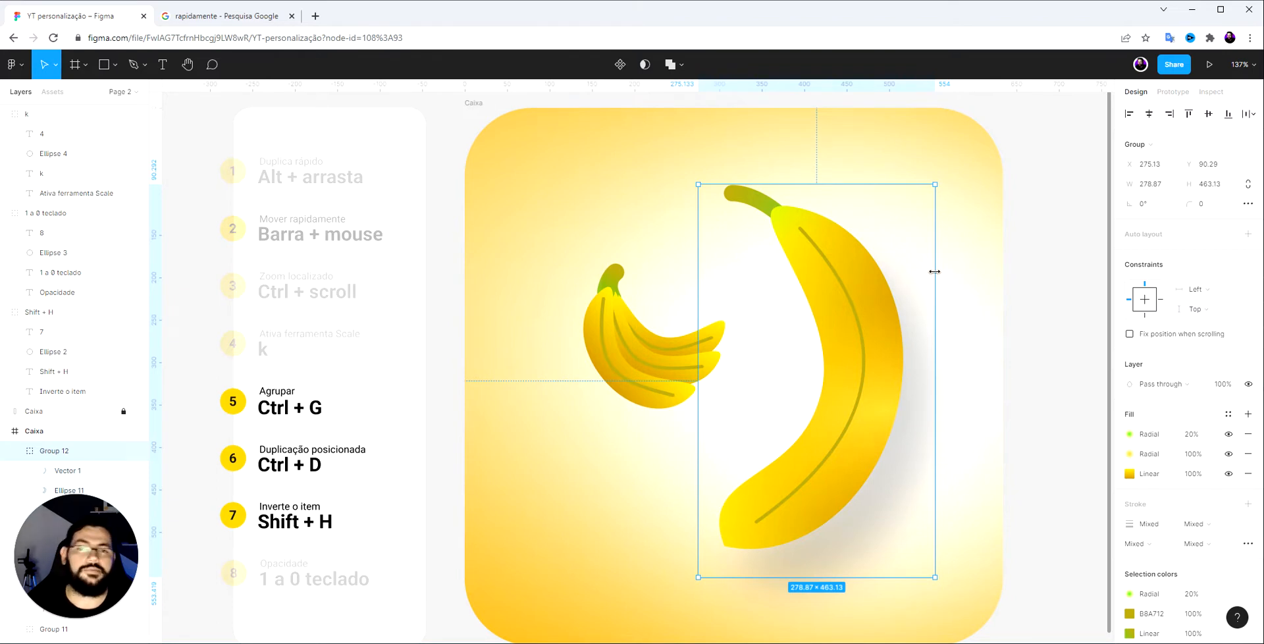
left_click_drag(925, 275, 887, 285)
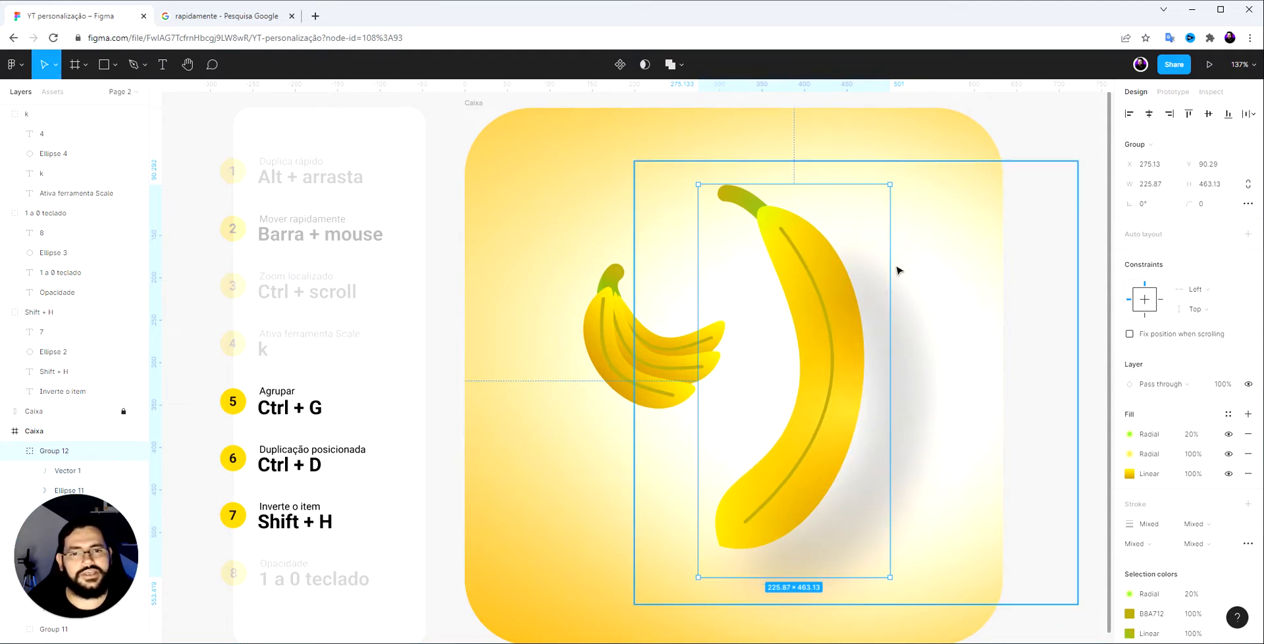
key("ctrl+z")
left_click(1020, 243)
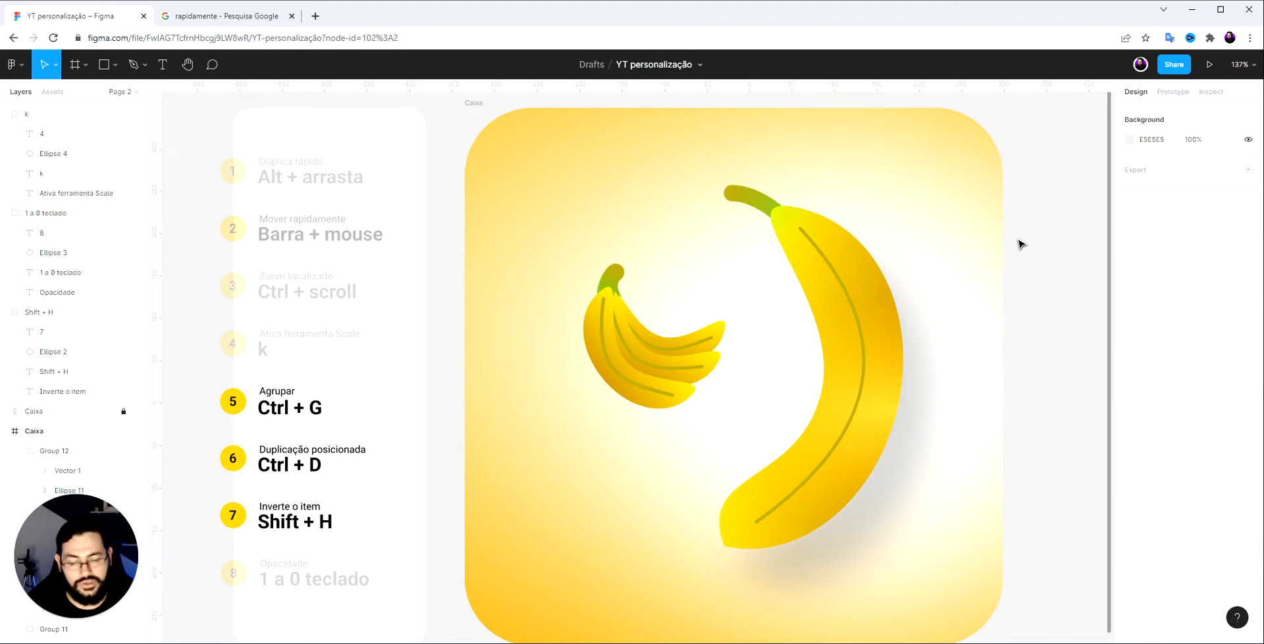
Scale the large banana down proportionally to about 176 × 292 with the Scale tool, and undo the scaling
left_click(840, 316)
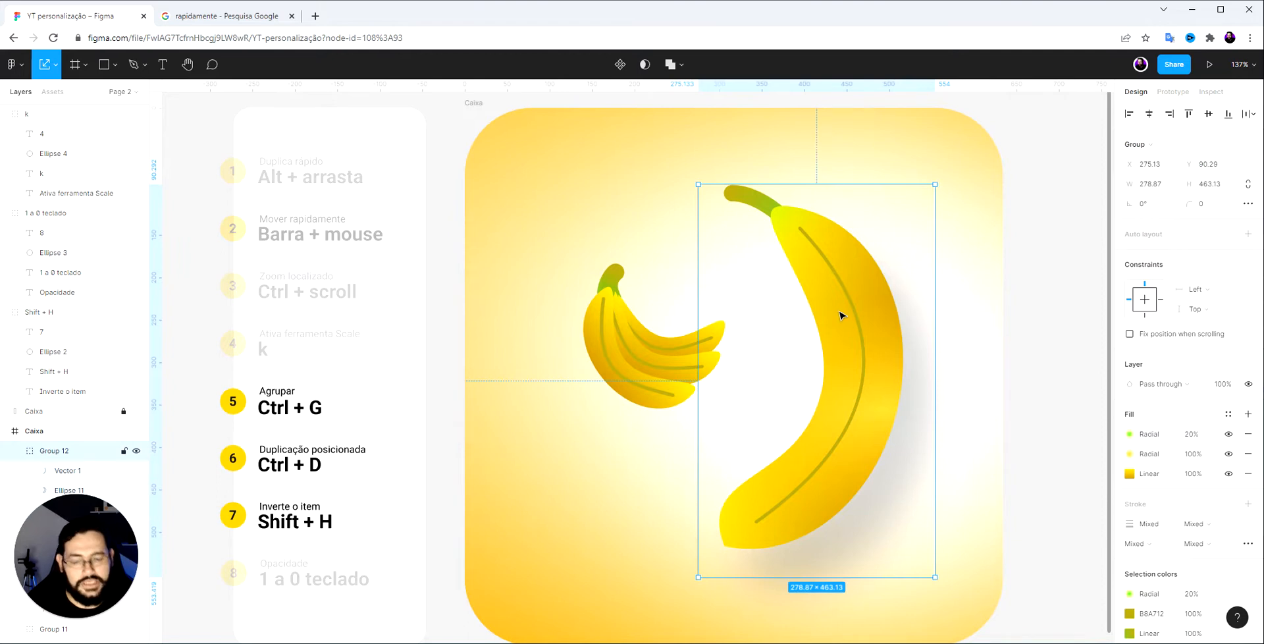
left_click_drag(935, 285, 848, 306)
key("v")
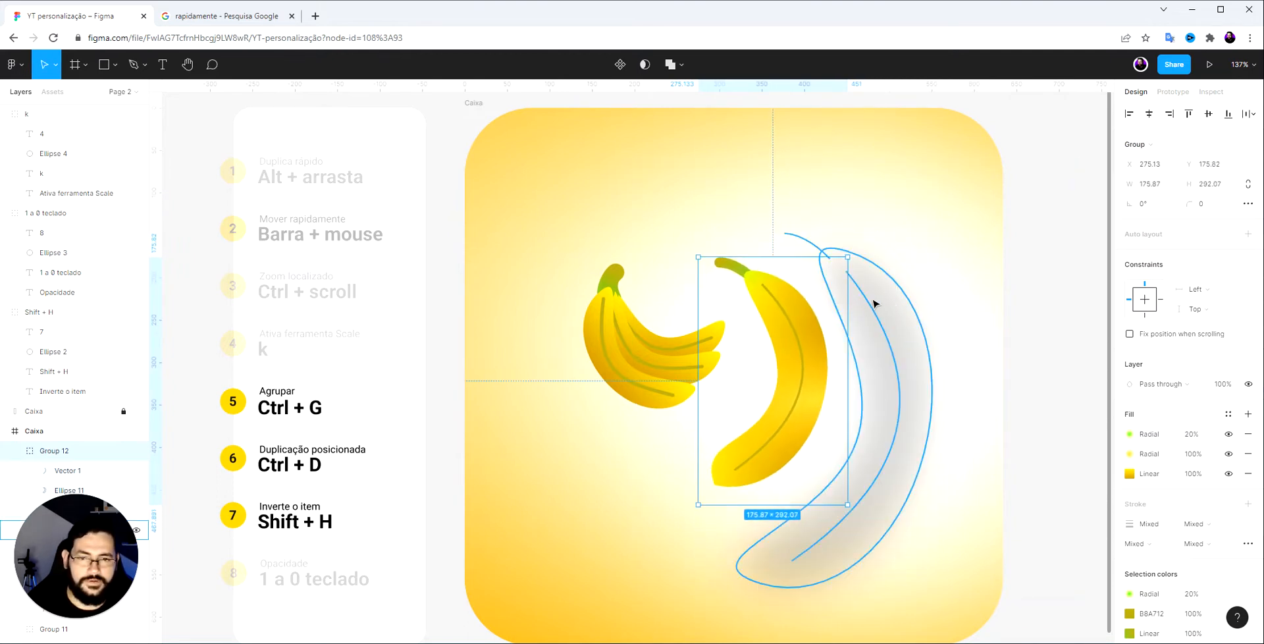
key("ctrl+z")
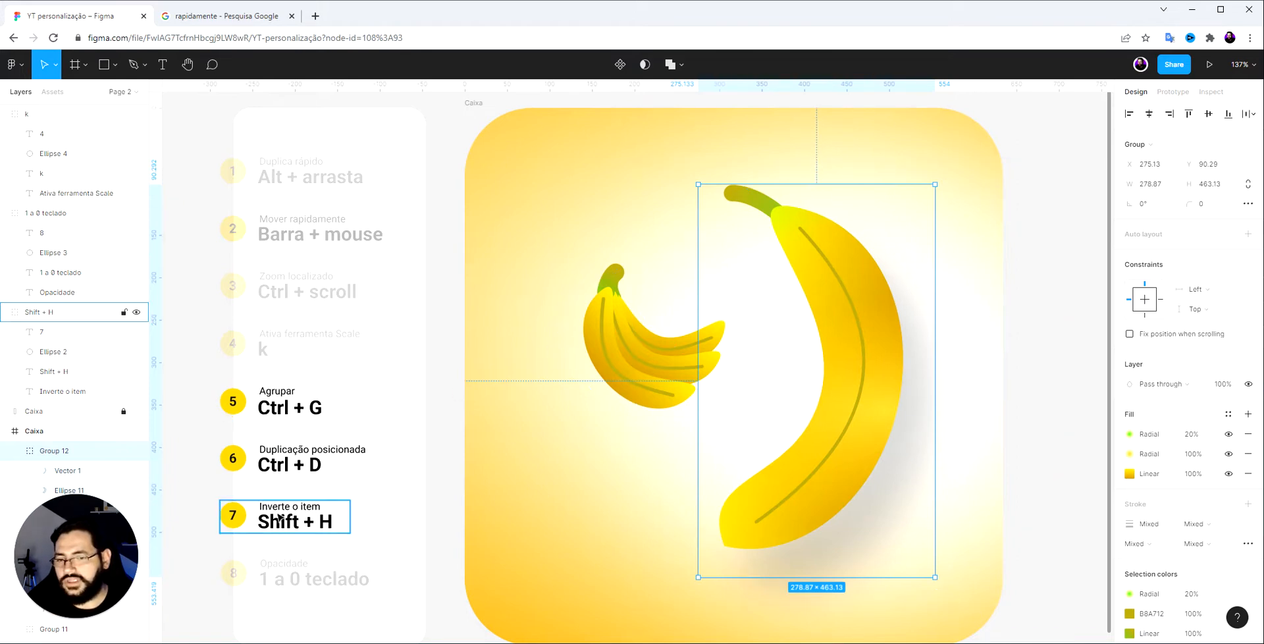
Select the "Ativa ferramenta Scale" and "Agrupar" shortcut groups in turn, and clear the selection
left_click(340, 346)
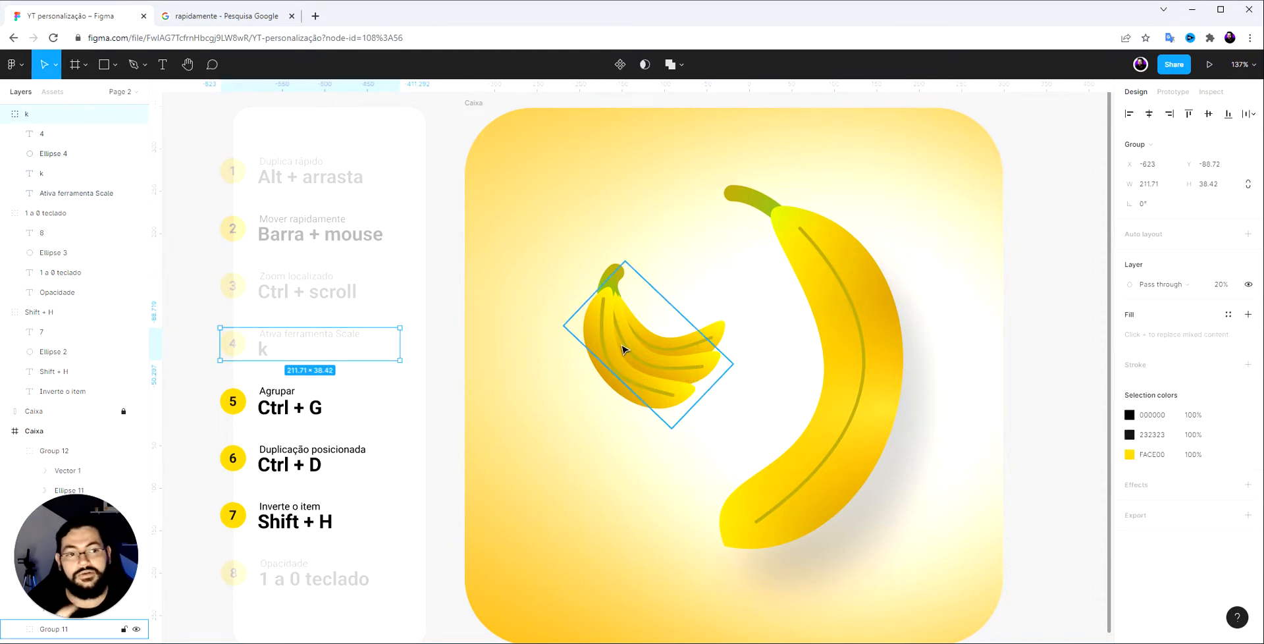
left_click(300, 407)
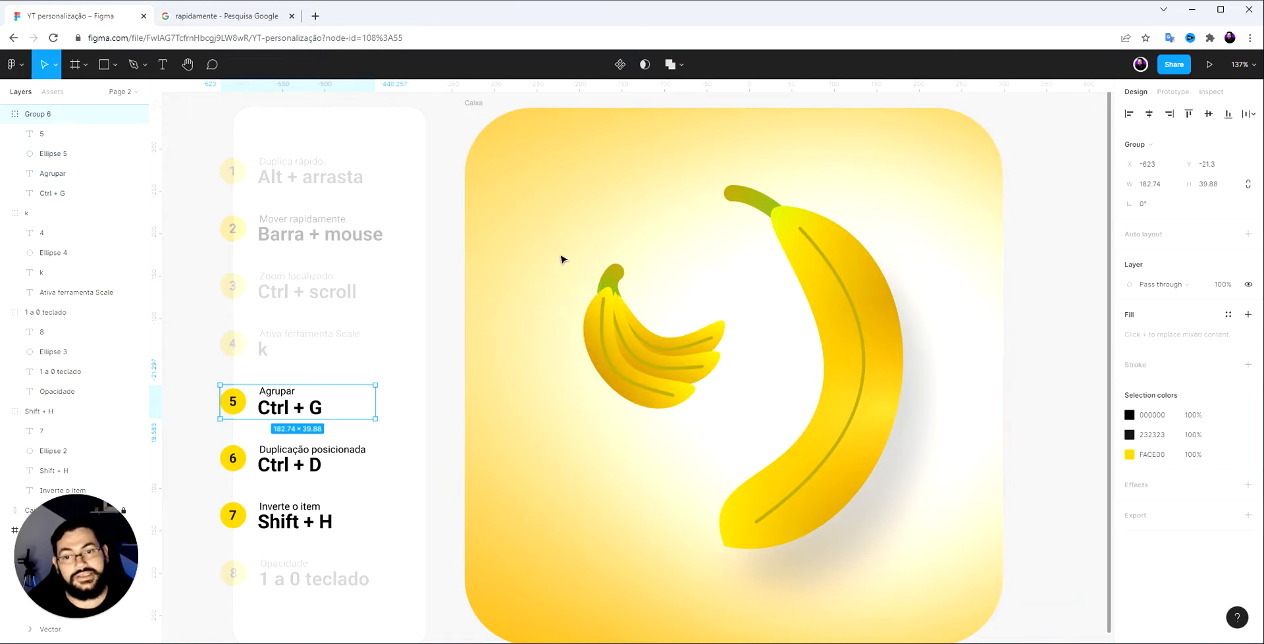
key("Escape")
mouse_move(571, 293)
left_mouse_down()
mouse_move(601, 333)
mouse_move(570, 288)
left_mouse_up()
Select the front banana of the small bunch and collapse Group 10 in the layer list
left_click(603, 323)
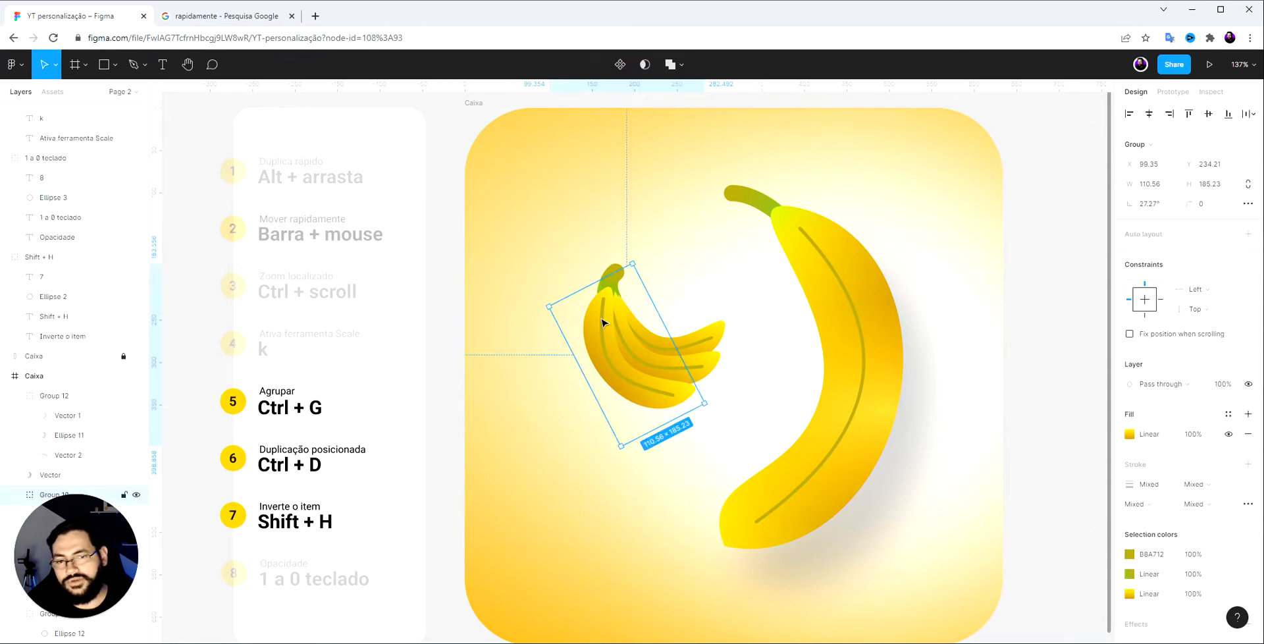
left_click_drag(93, 516, 220, 520)
left_click(16, 495)
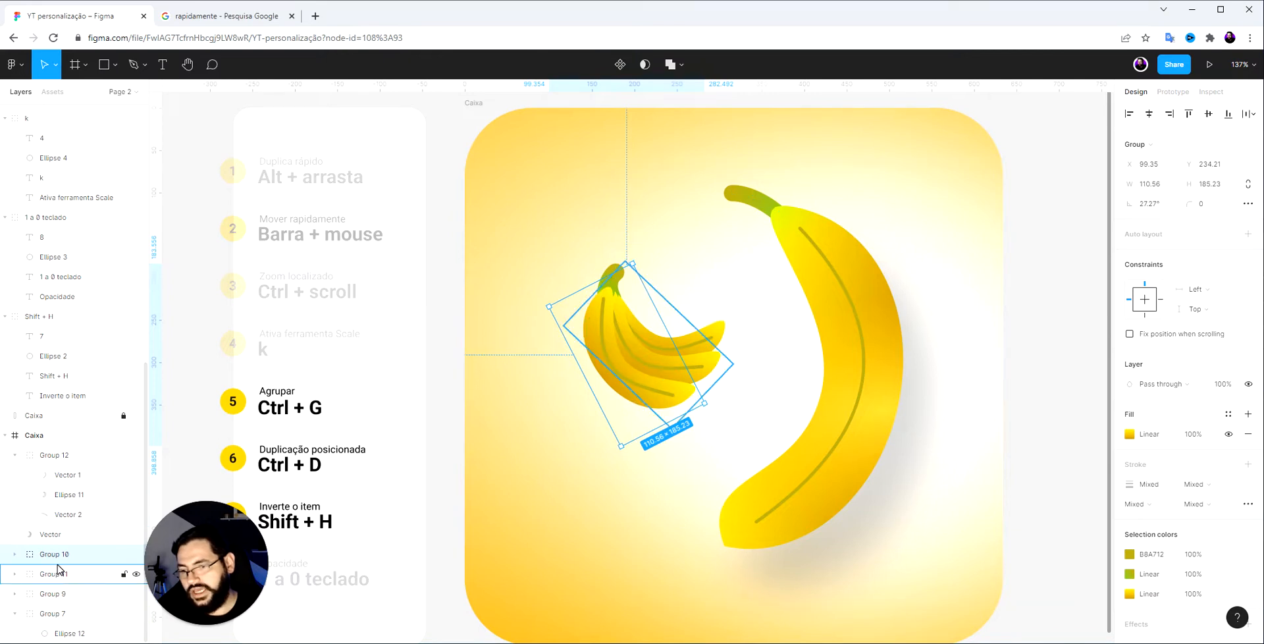
left_click_drag(241, 514, 134, 499)
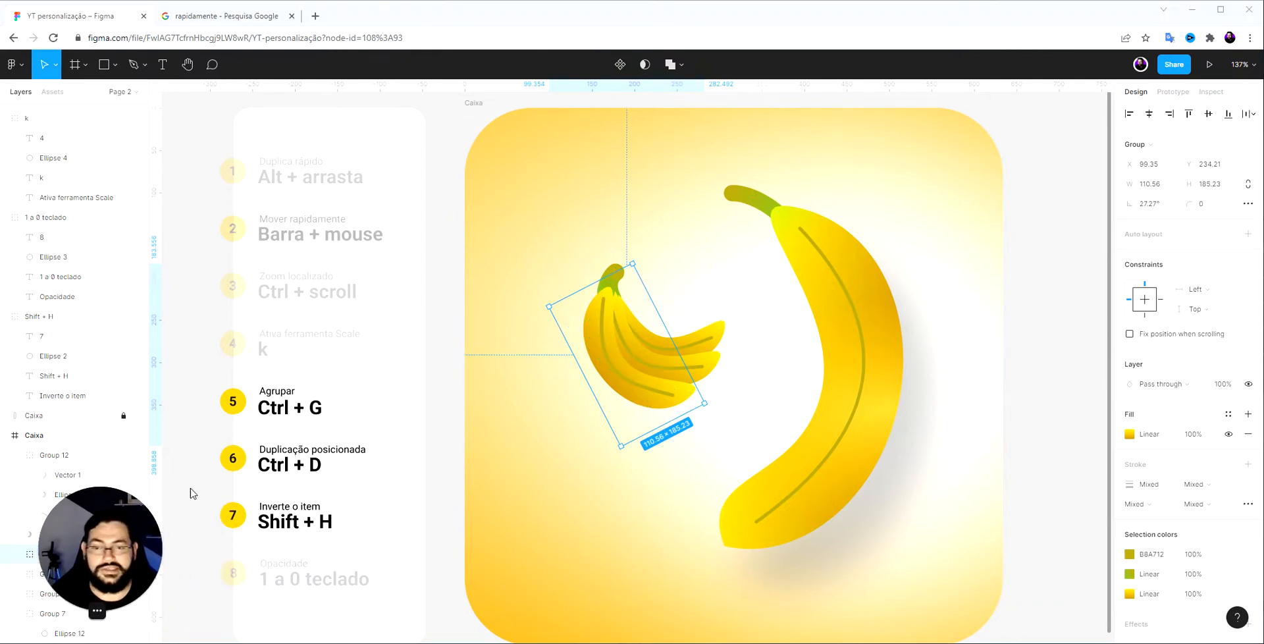
Select the three bananas of the small bunch, add a 1x PNG export setting to each, and clear the selection
left_click(554, 260)
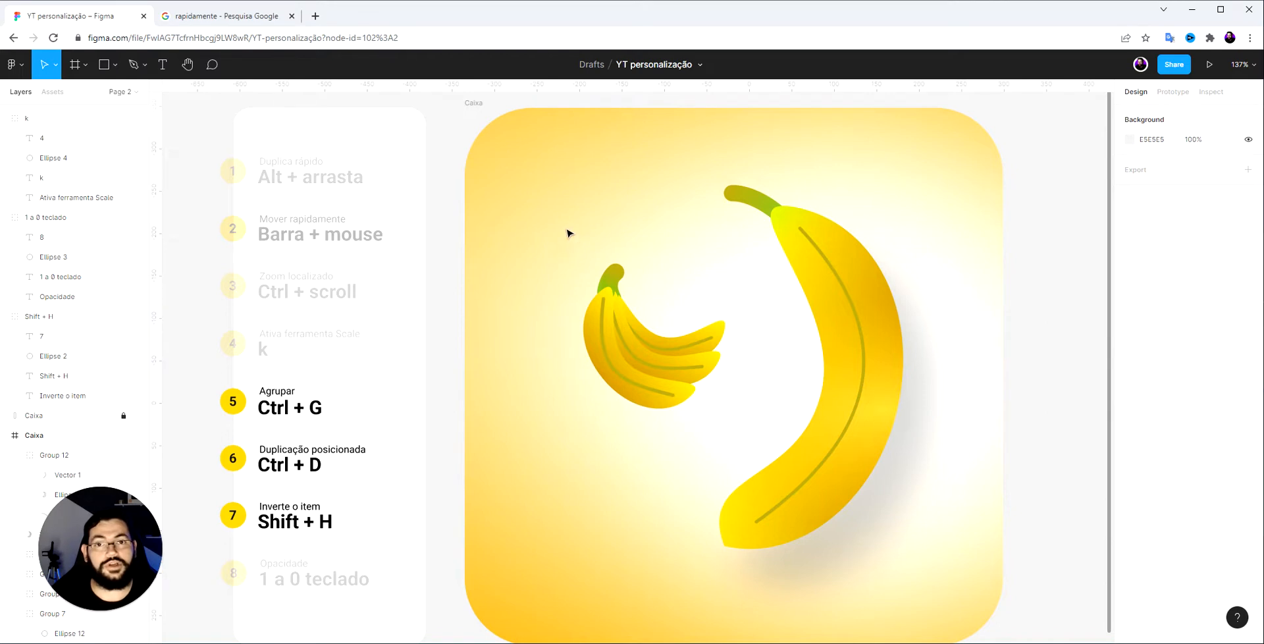
left_click_drag(557, 229, 675, 385)
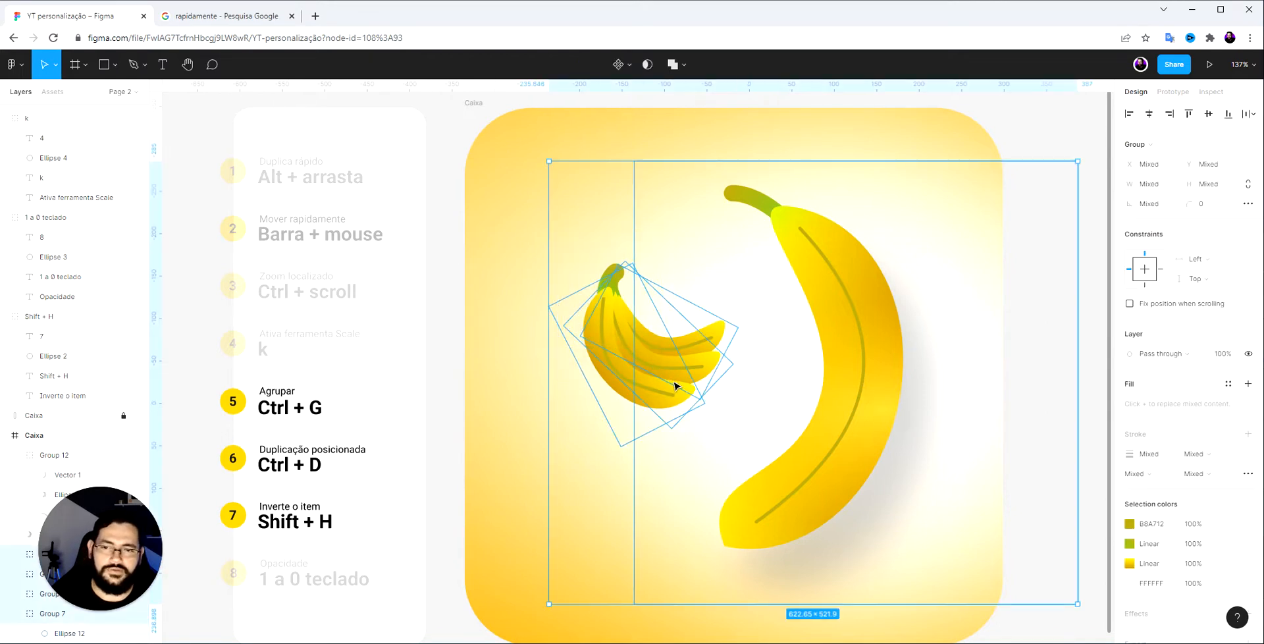
left_click_drag(551, 269, 619, 342)
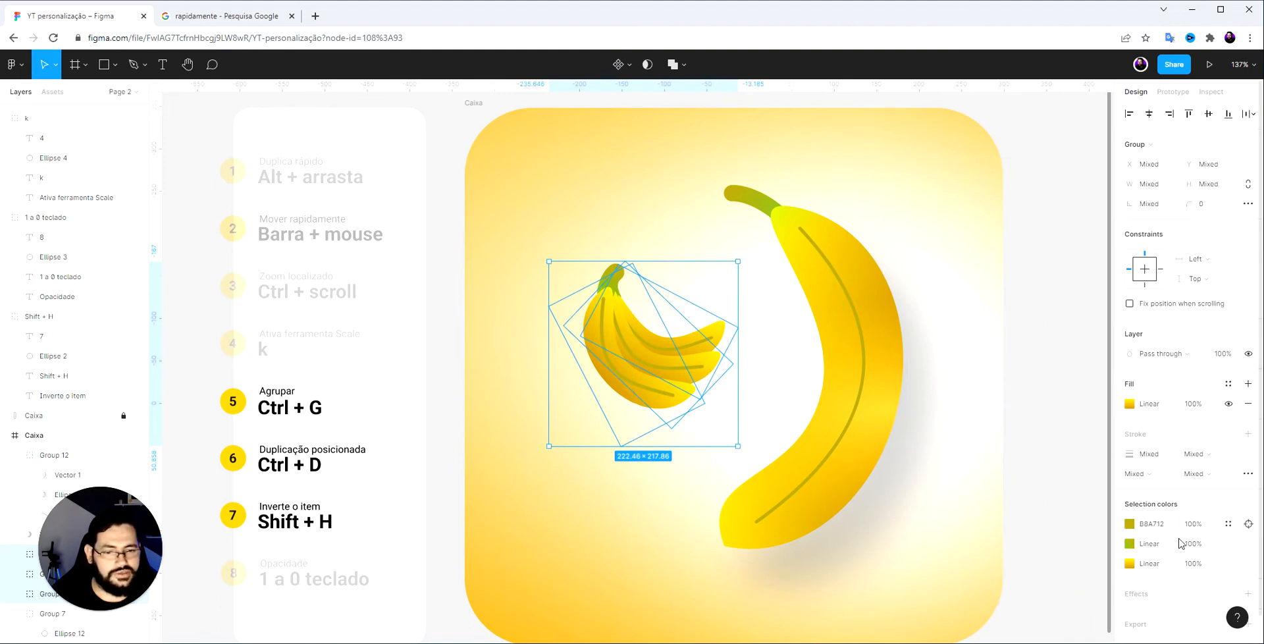
scroll(1187, 598, "down", 1)
left_click(1189, 603)
scroll(1189, 603, "down", 2)
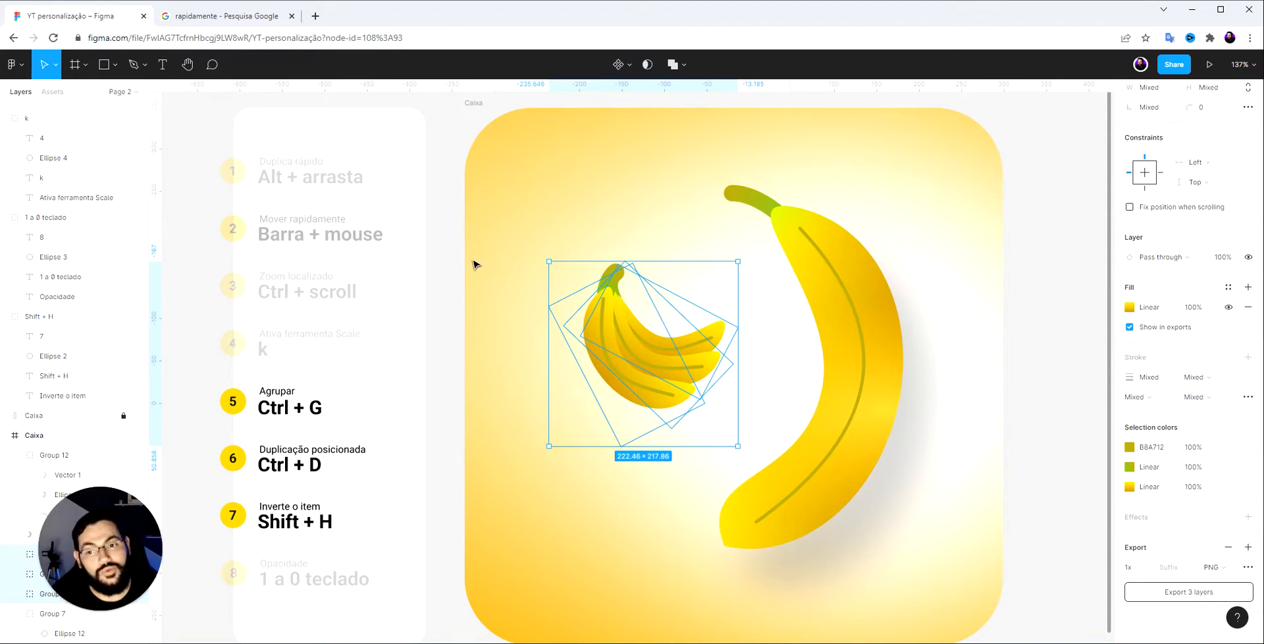
left_click(491, 177)
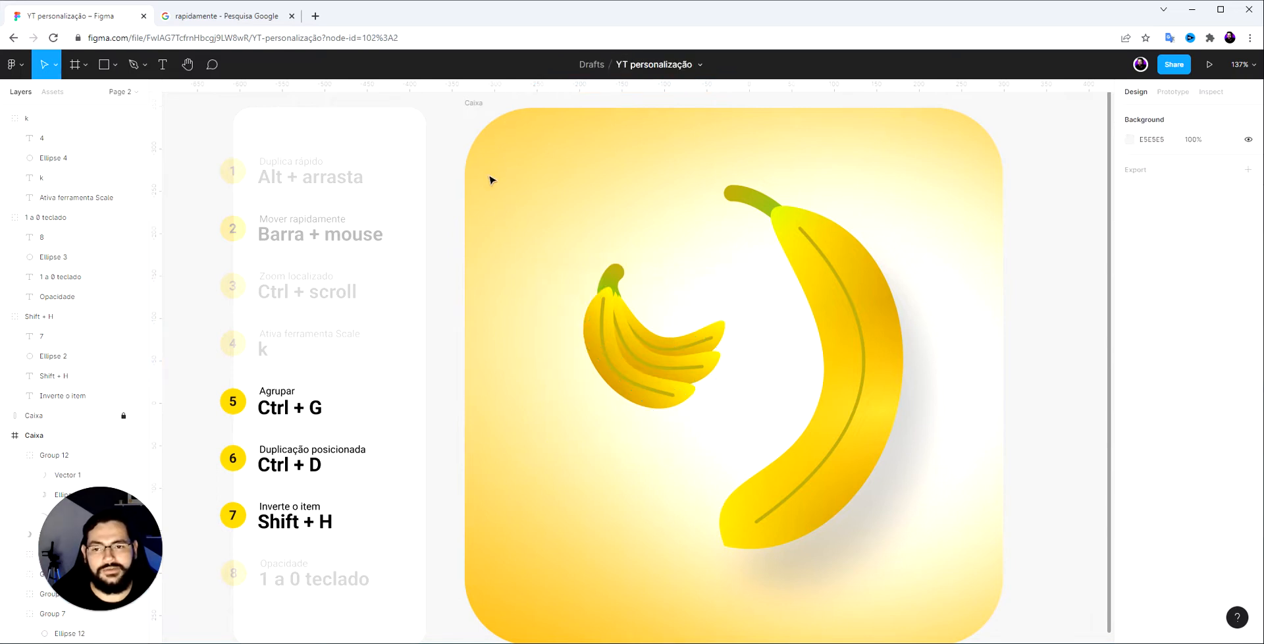
Group the three bananas of the small bunch, and inspect the group's contents in the layer list
left_click_drag(537, 266, 619, 346)
key("ctrl+g")
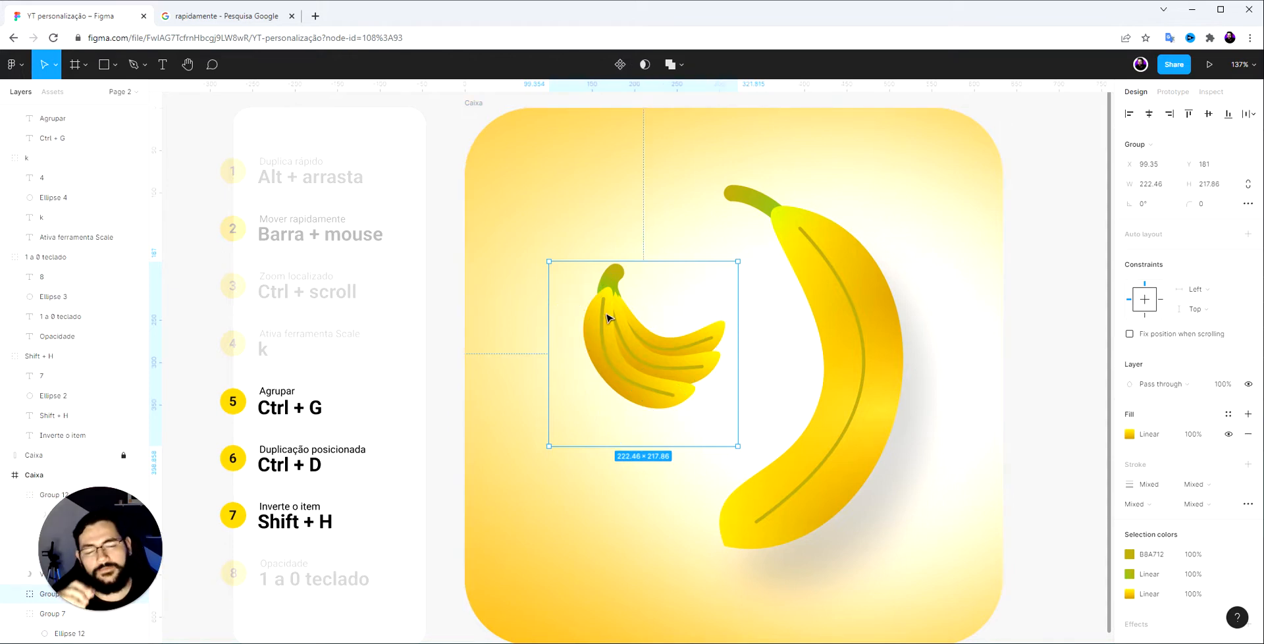
left_click_drag(103, 515, 220, 492)
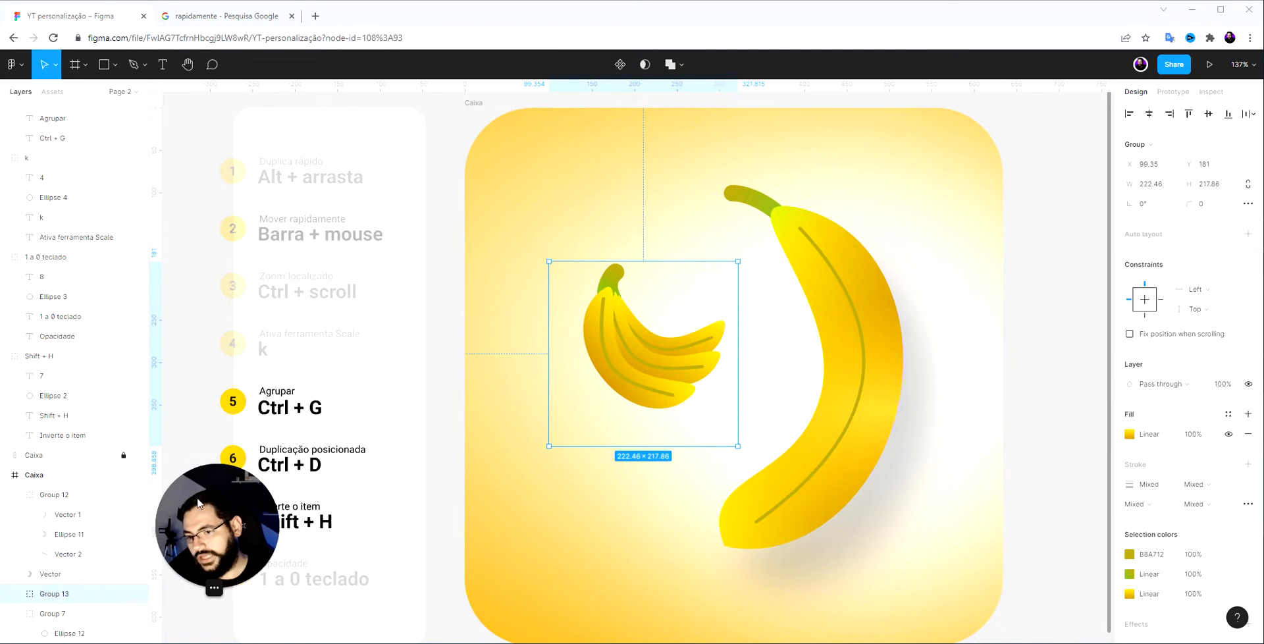
left_click(14, 594)
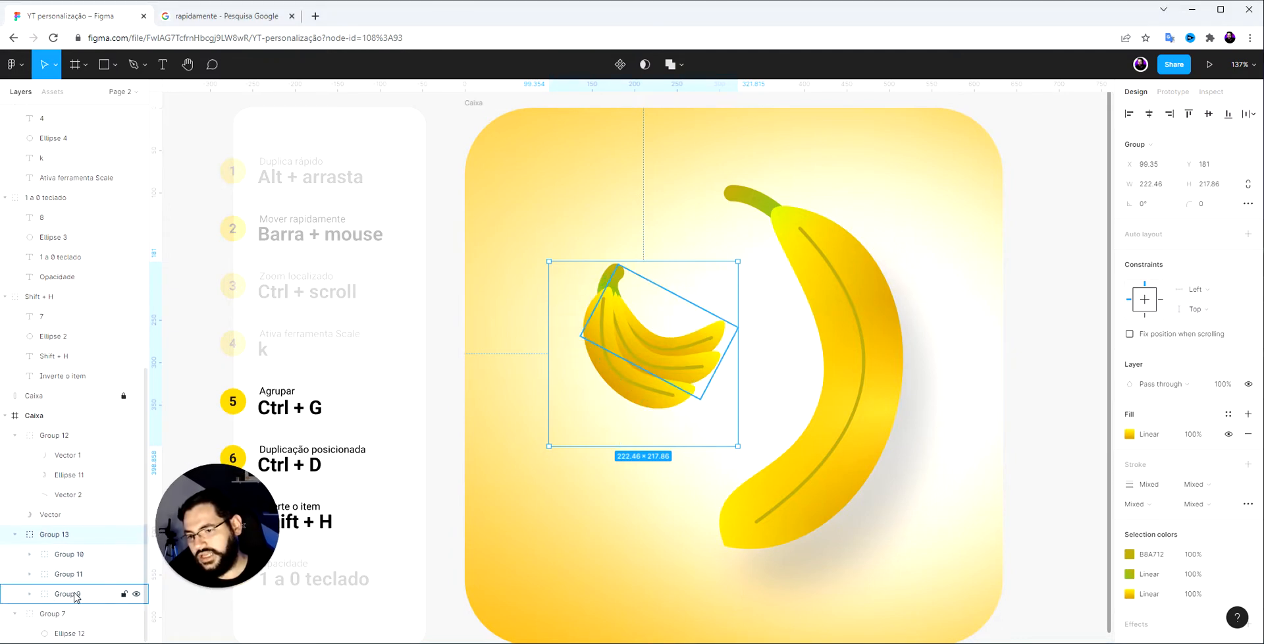
left_click(14, 534)
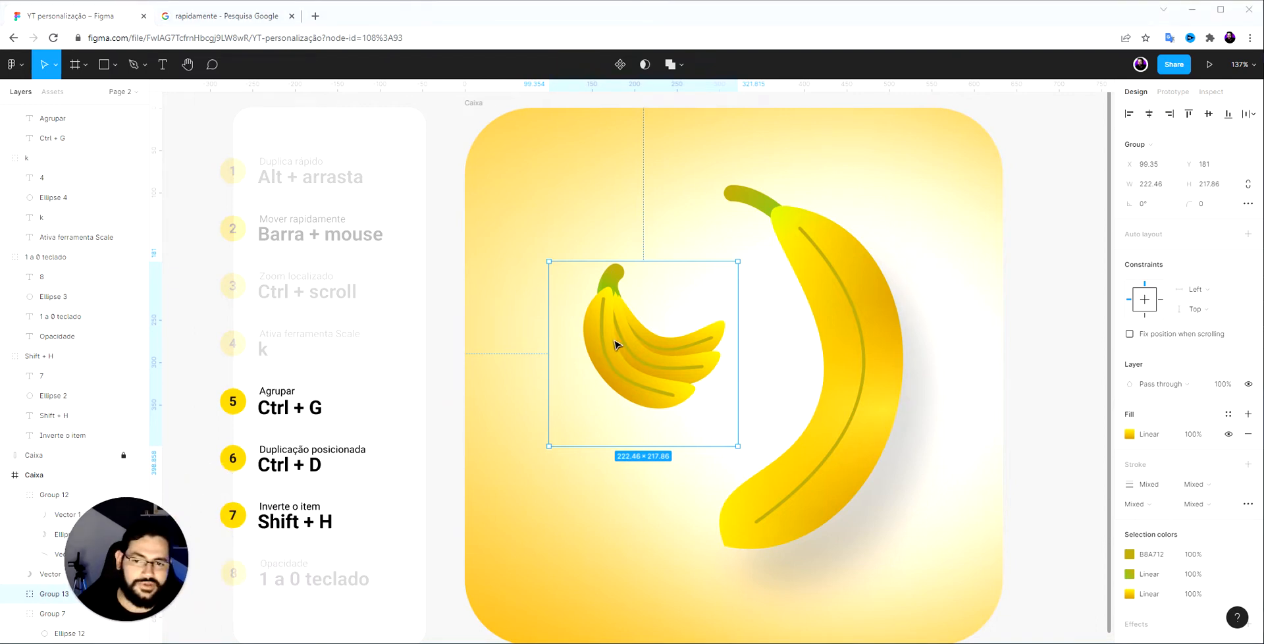
Add a 1x PNG export setting to the small bunch's group
scroll(1171, 606, "down", 1)
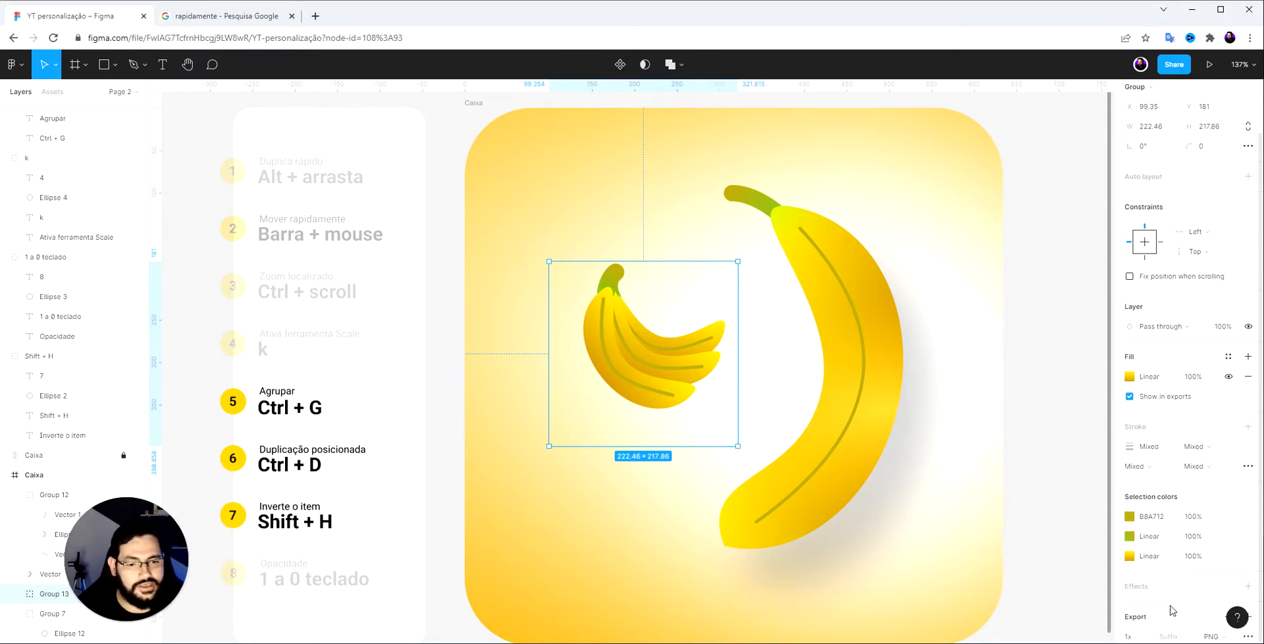
scroll(1172, 609, "down", 2)
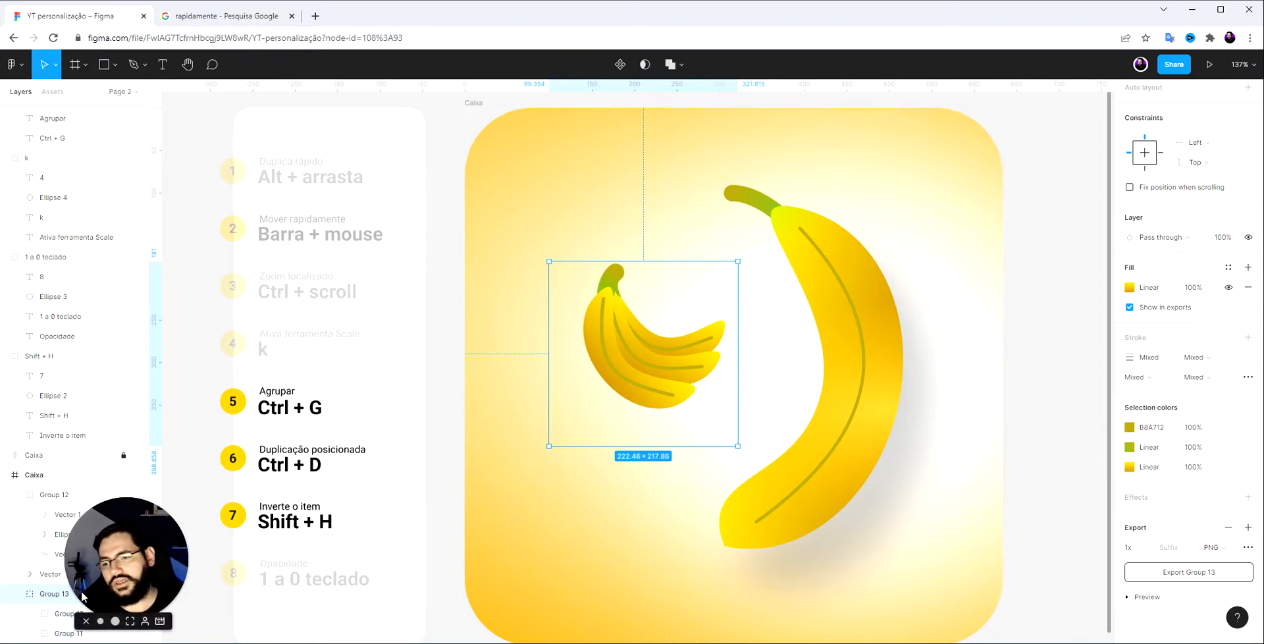
scroll(79, 579, "down", 1)
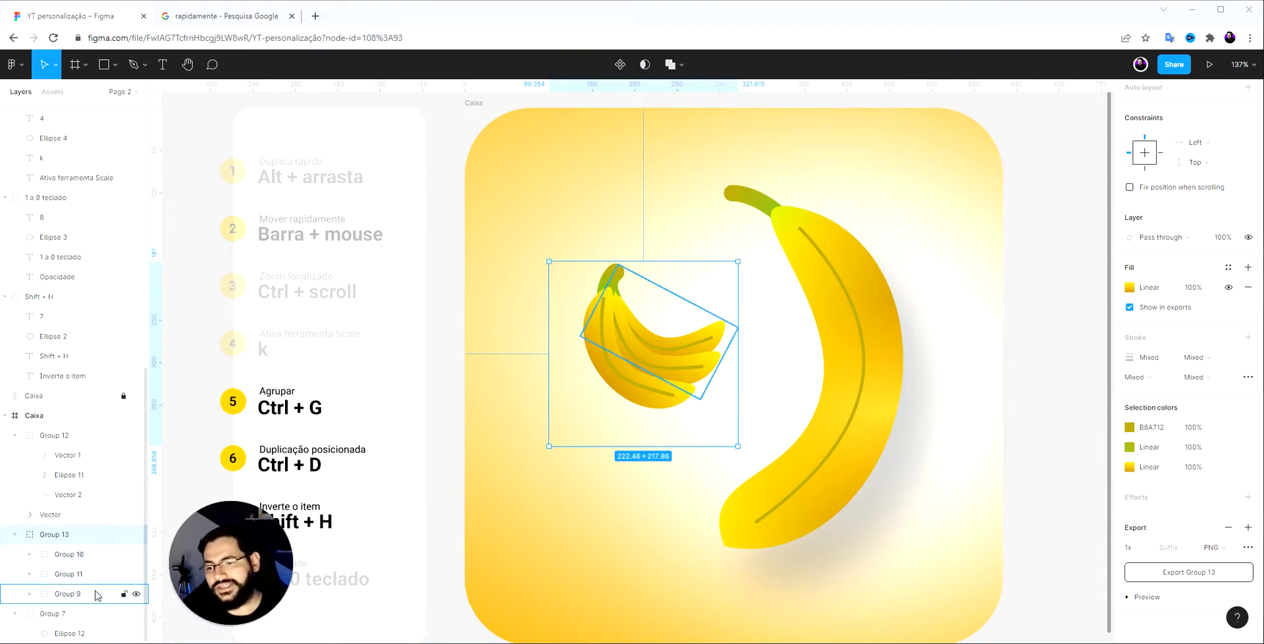
Move Group 10, Group 11 and Group 9 out of Group 13 in the layer list, and group them again
left_click(84, 555)
left_click(72, 593, "shift")
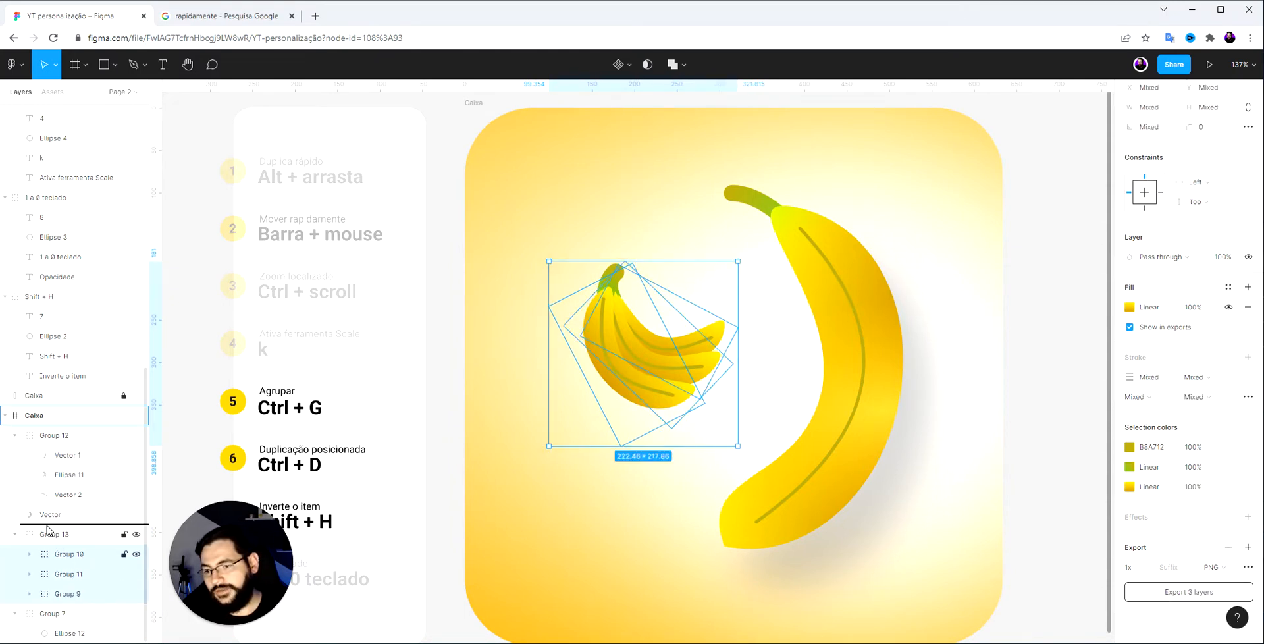
left_click_drag(48, 531, 42, 543)
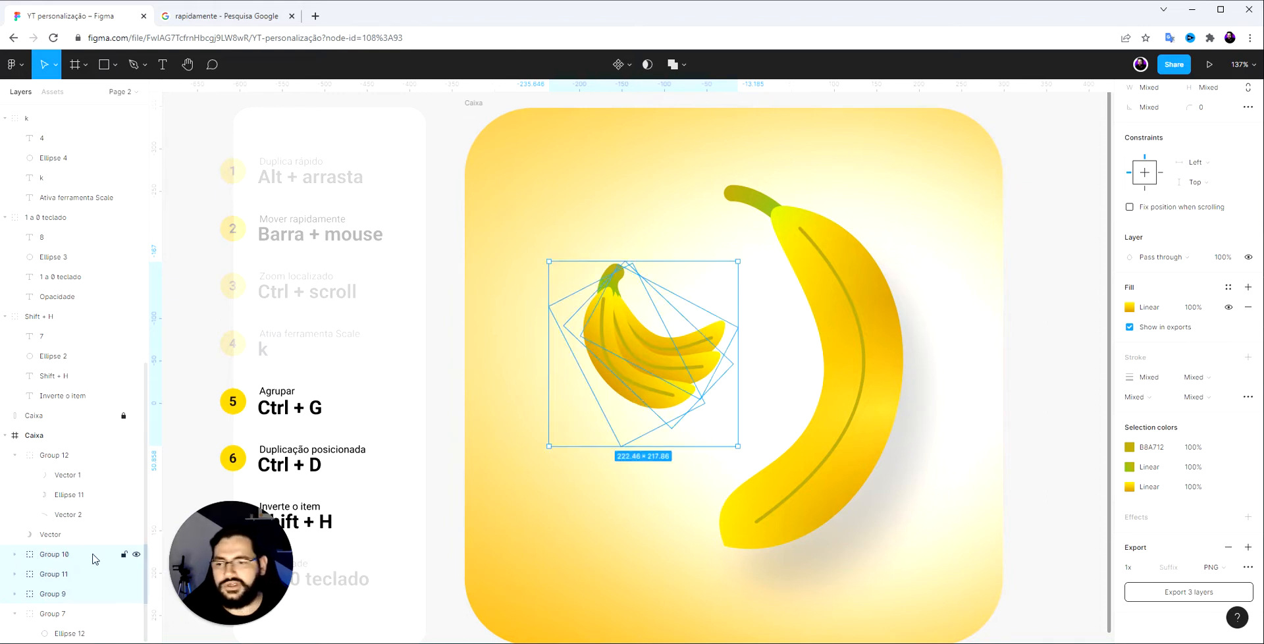
key("ctrl+g")
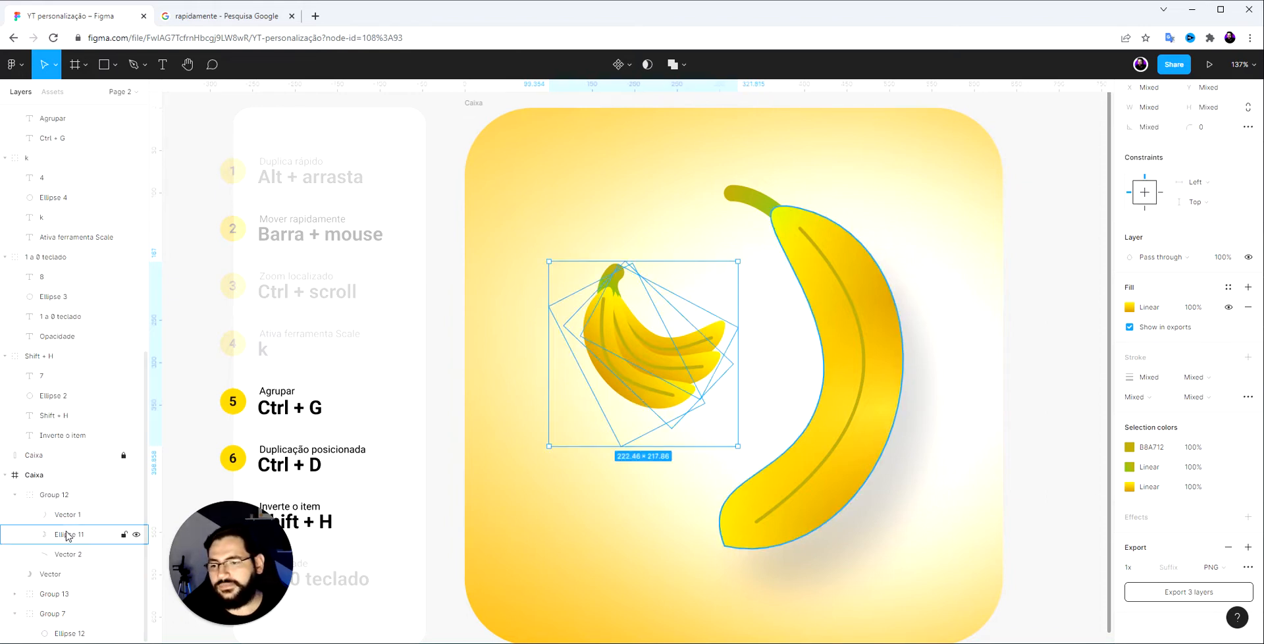
Ungroup the small bunch's Group 13 and clear the selection
left_click(59, 597)
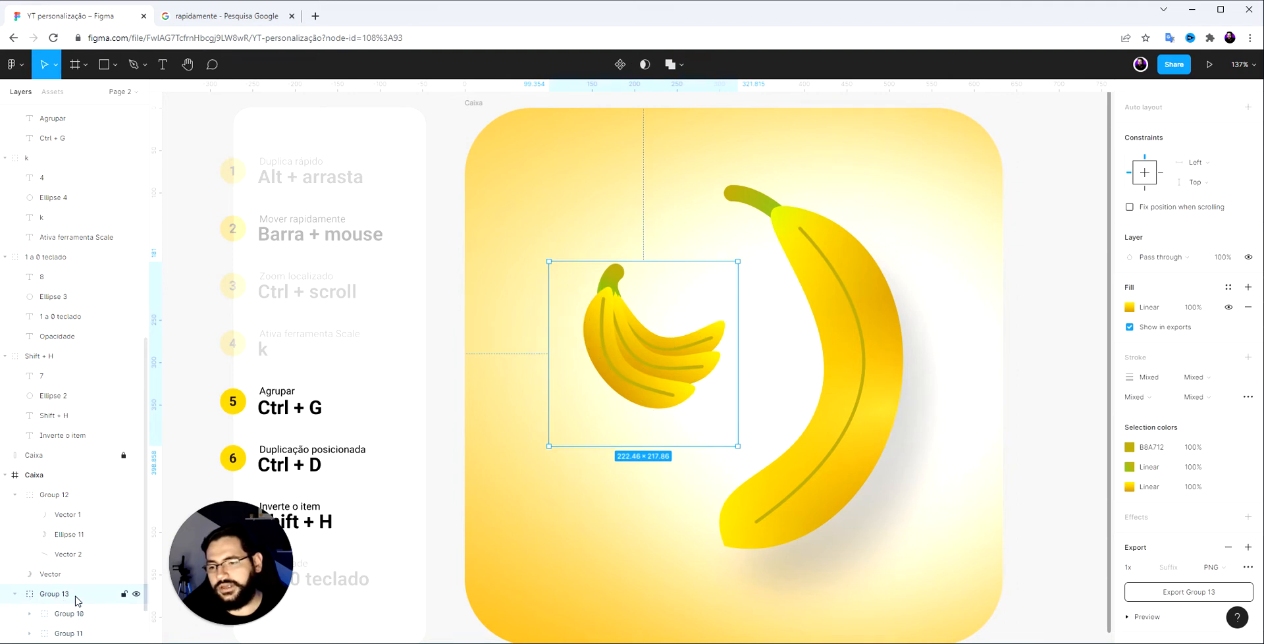
right_click(59, 597)
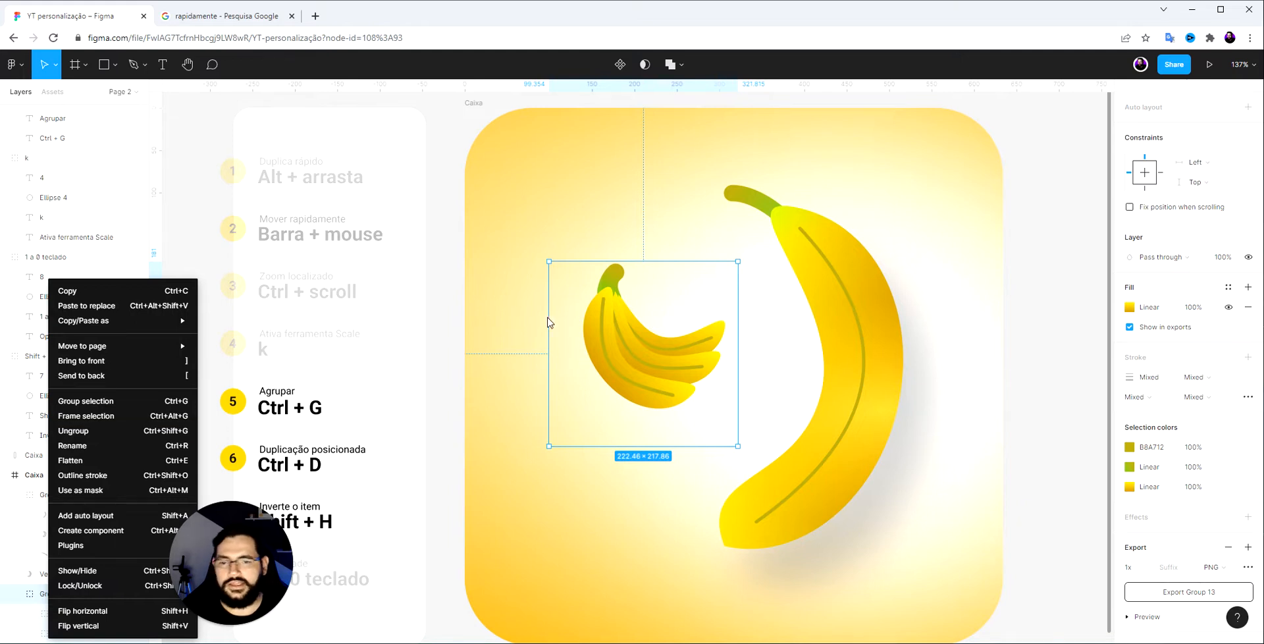
left_click(443, 235)
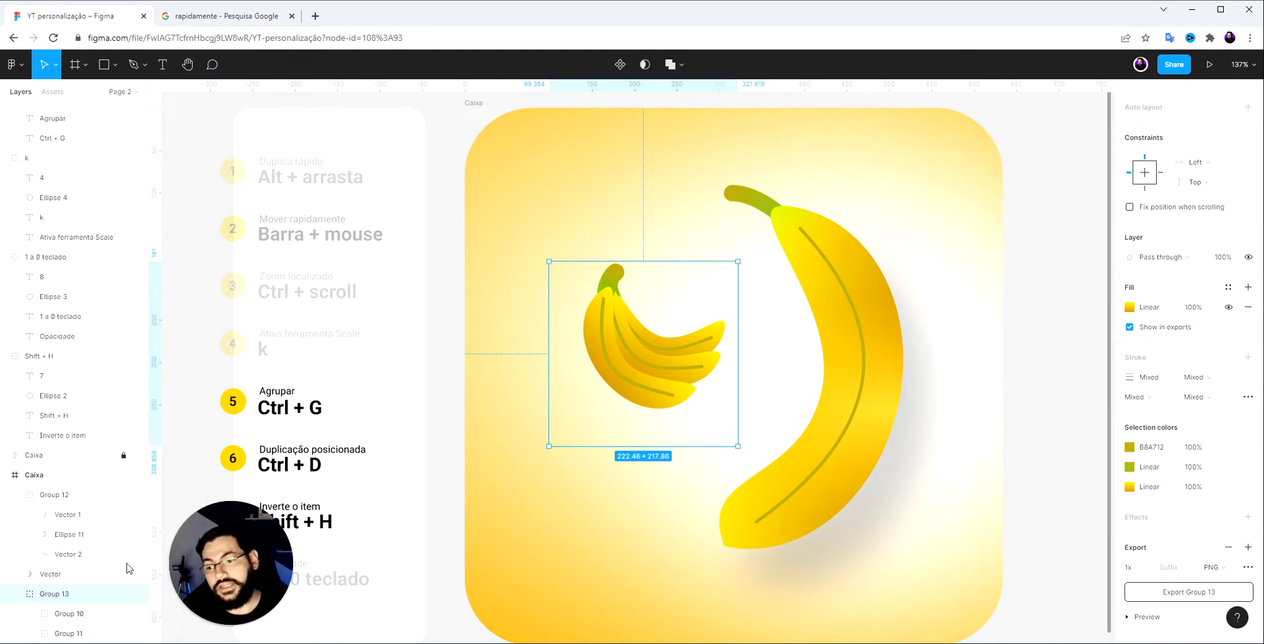
right_click(50, 597)
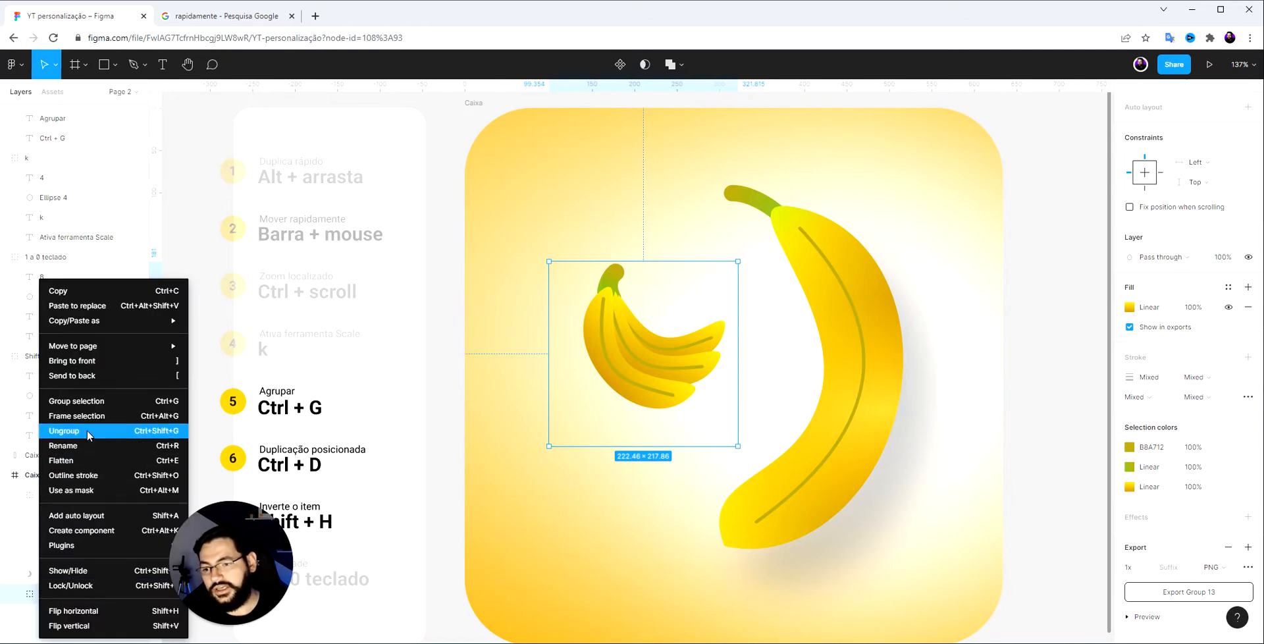
left_click(66, 432)
scroll(57, 609, "down", 2)
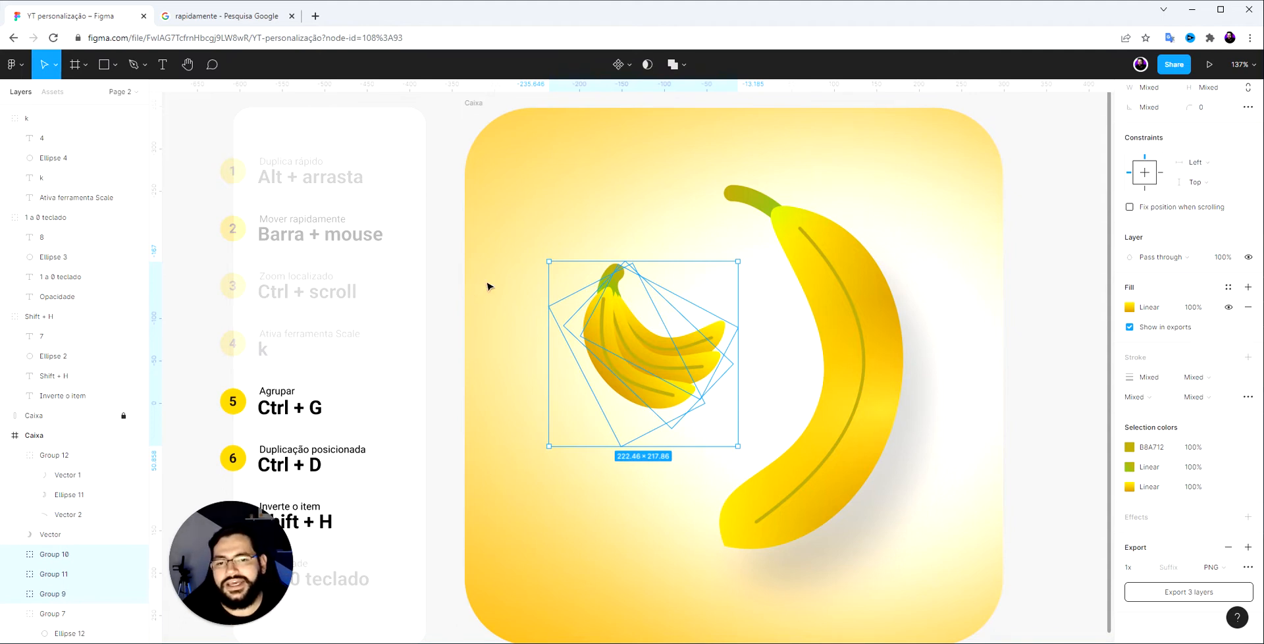
left_click(526, 222)
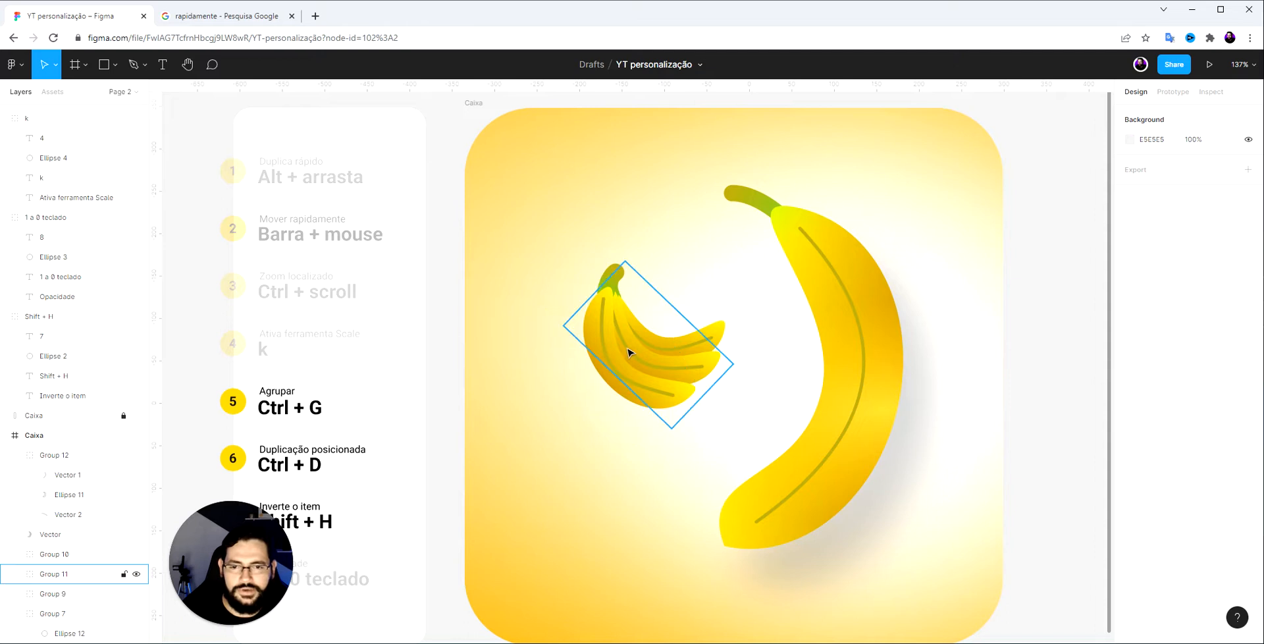
Move the large banana to about X 291, Y 85, and select its centre line and stem in turn
left_click(858, 285)
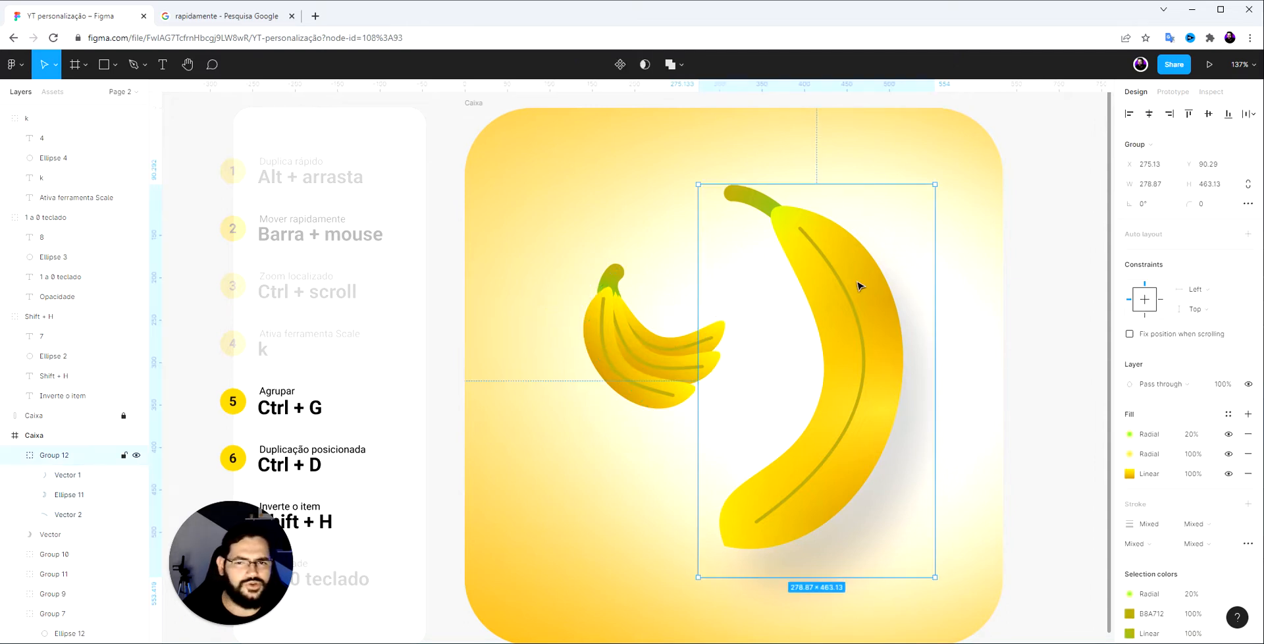
double_click(863, 300)
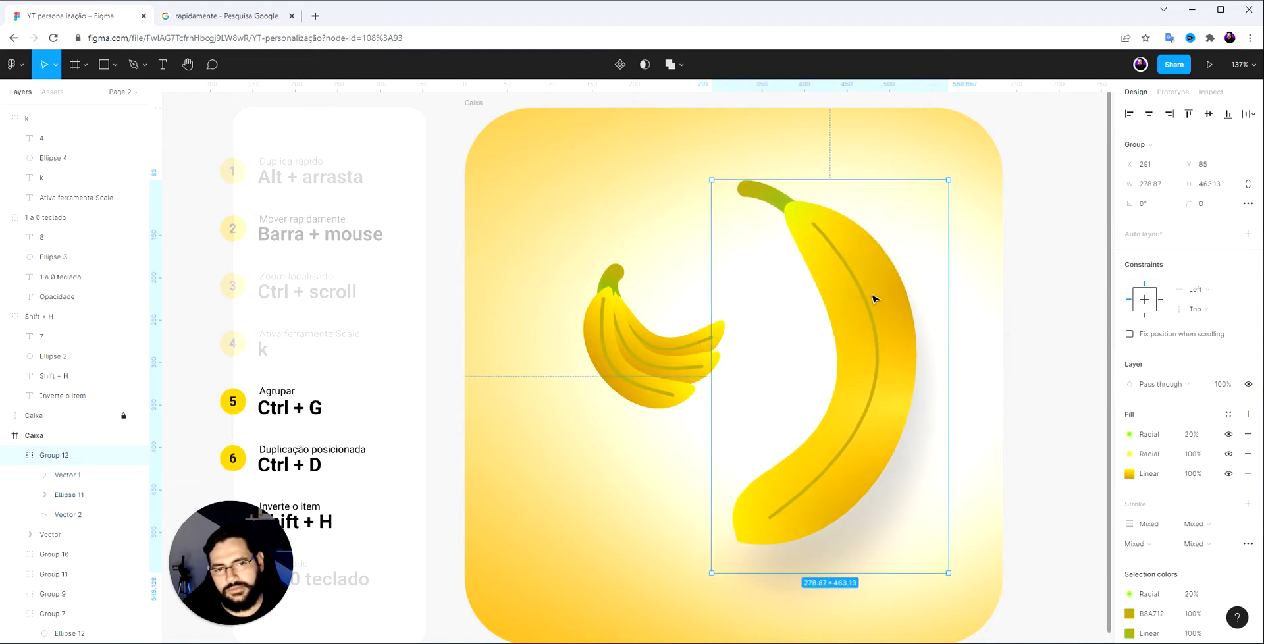
left_click(845, 264)
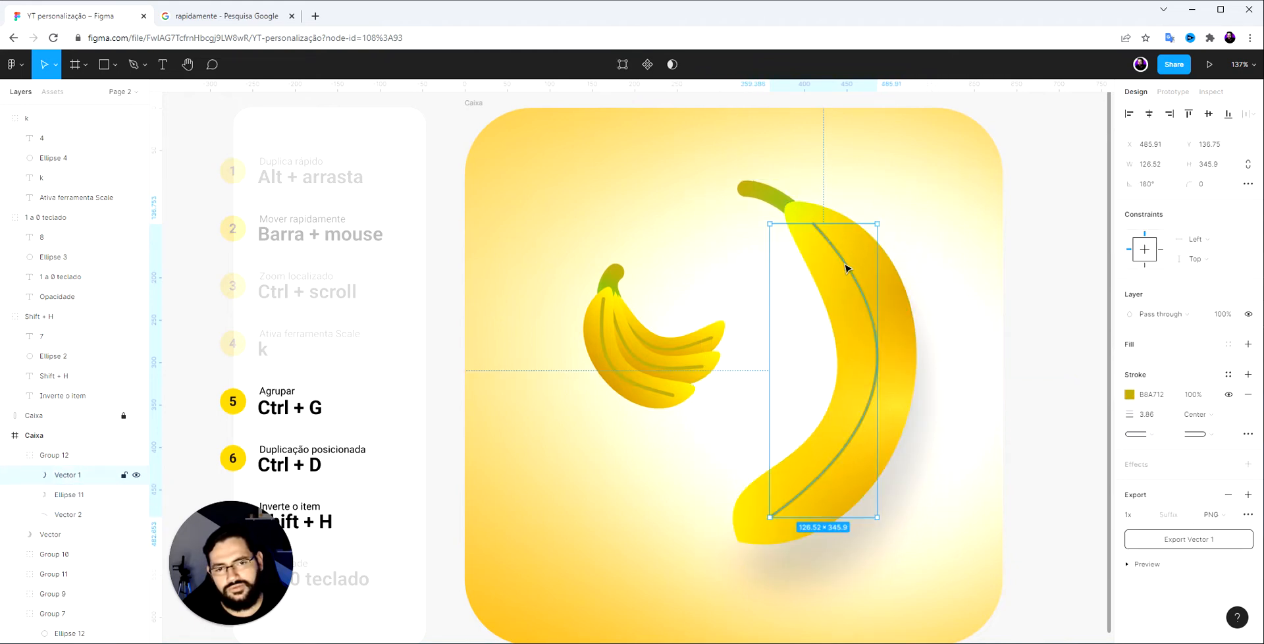
left_click(773, 196)
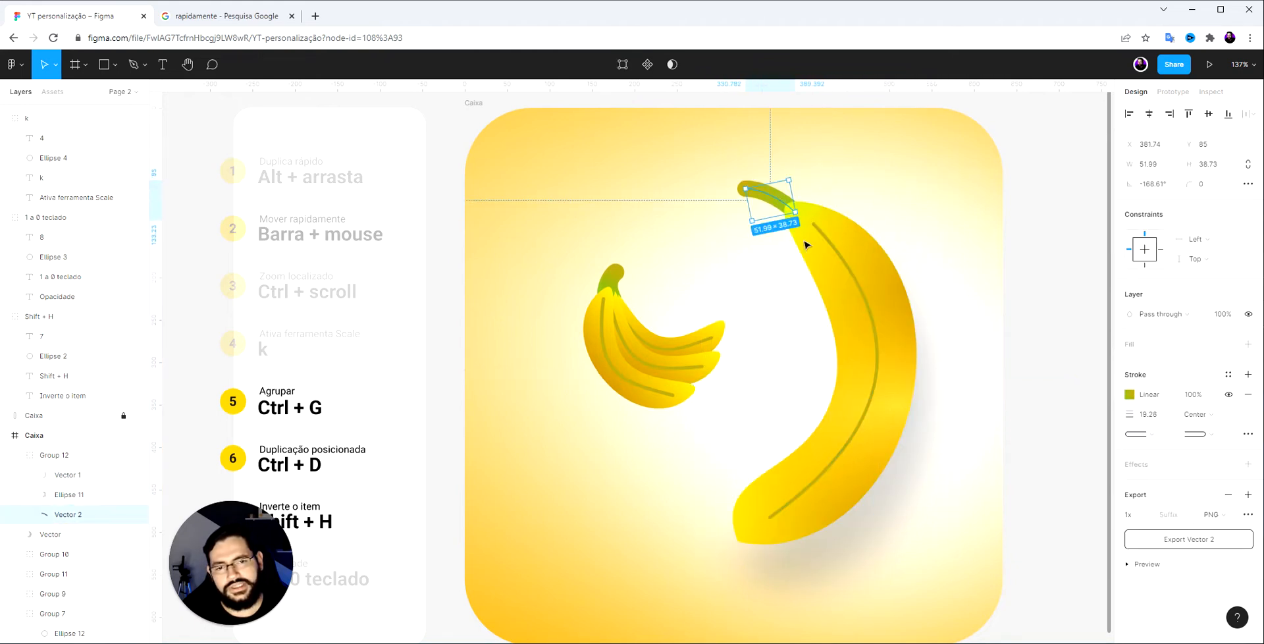
left_click(1033, 259)
Add a 1x PNG export setting to the large banana's group and clear the selection
left_click(891, 291)
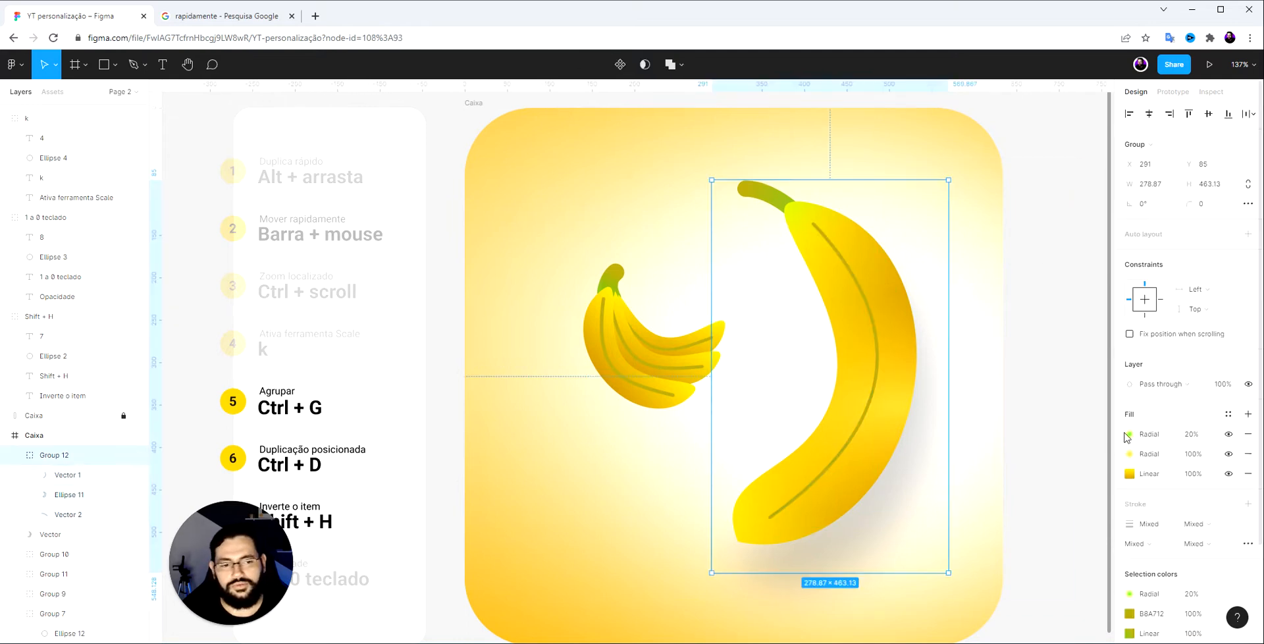
scroll(1164, 582, "down", 3)
left_click(1248, 596)
scroll(1200, 567, "down", 2)
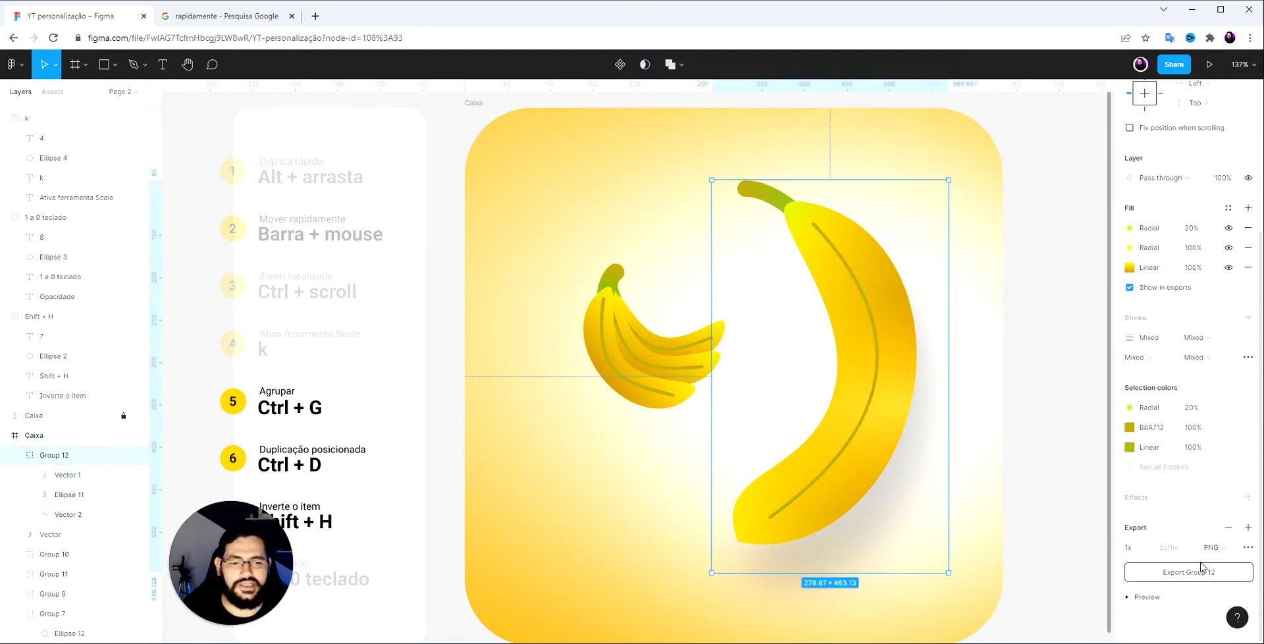
left_click(1052, 212)
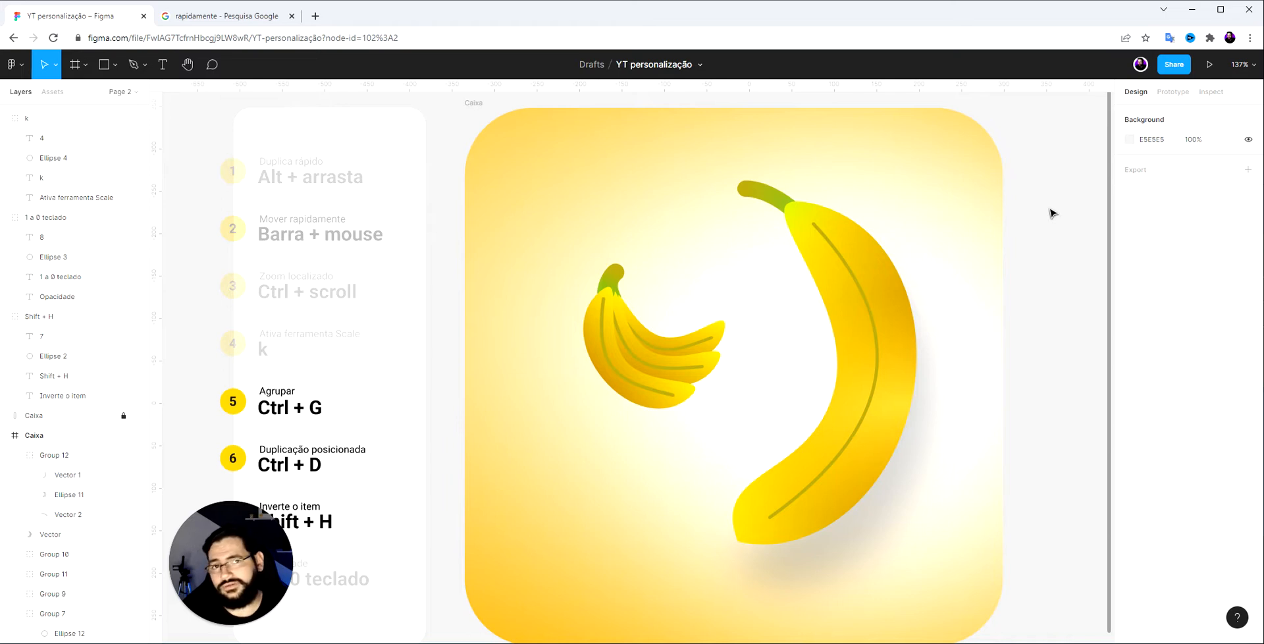
left_click_drag(227, 514, 105, 503)
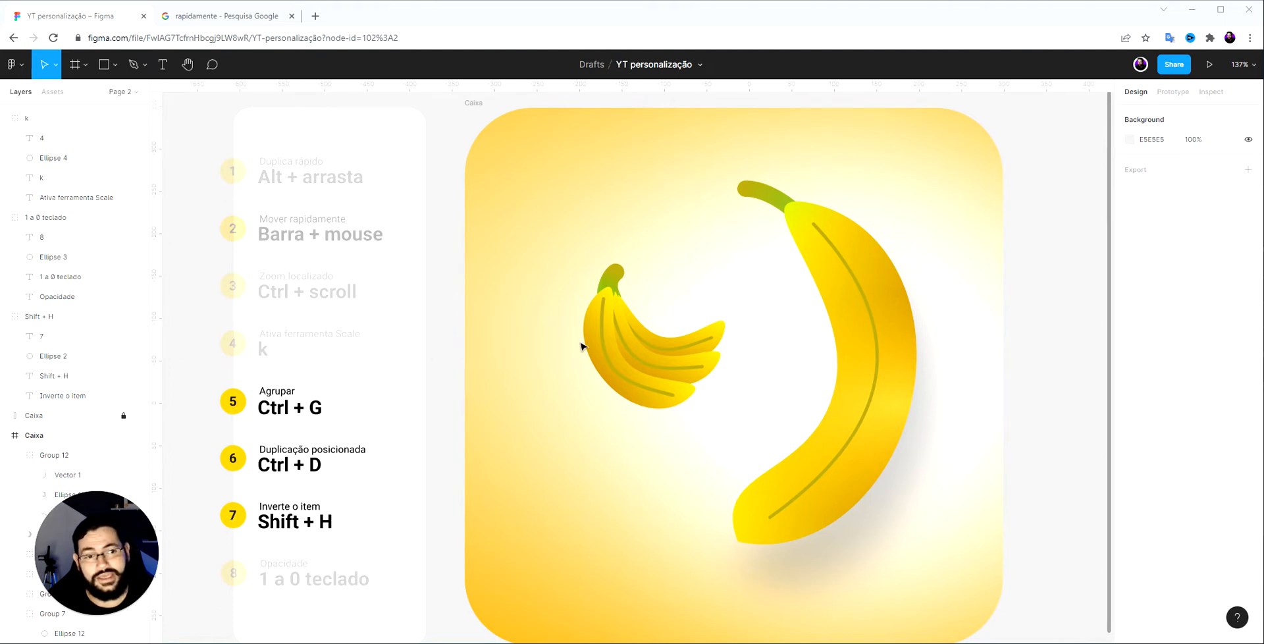
Set the opacity of the "Agrupar" shortcut entry to 20% and select the "Duplicação posicionada" entry
left_click(273, 403)
key("2")
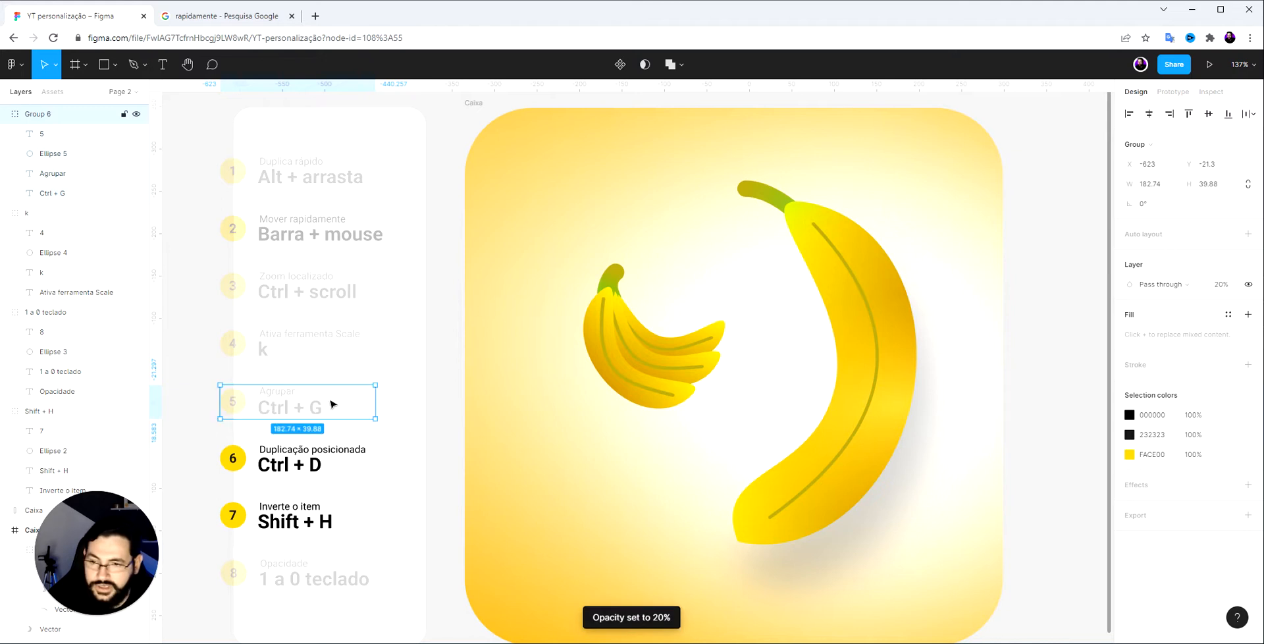
left_click(328, 463)
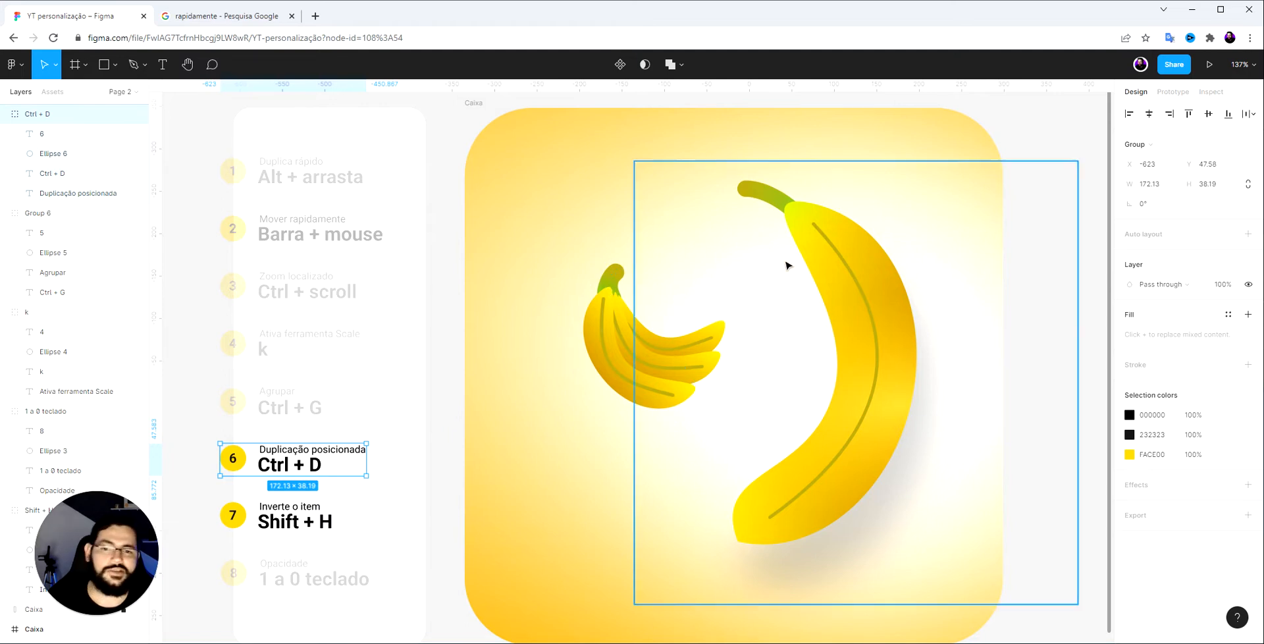
Duplicate the large banana to about X 400, Y 92, and undo the duplication
left_click(845, 252)
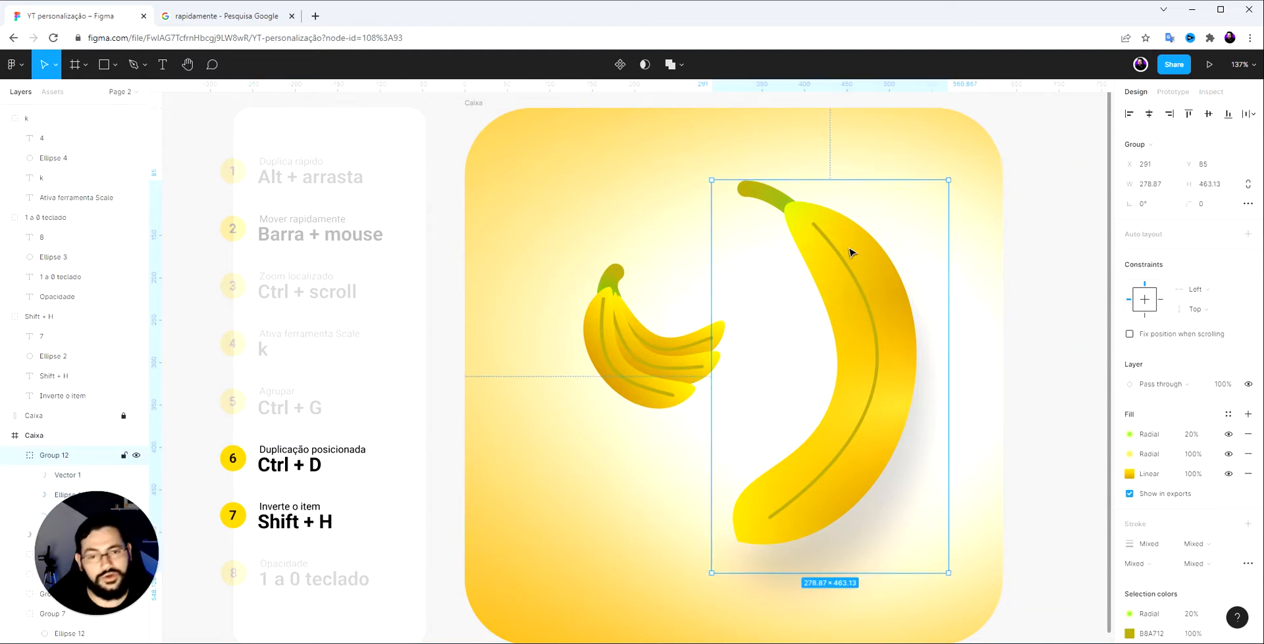
left_click_drag(854, 252, 944, 281)
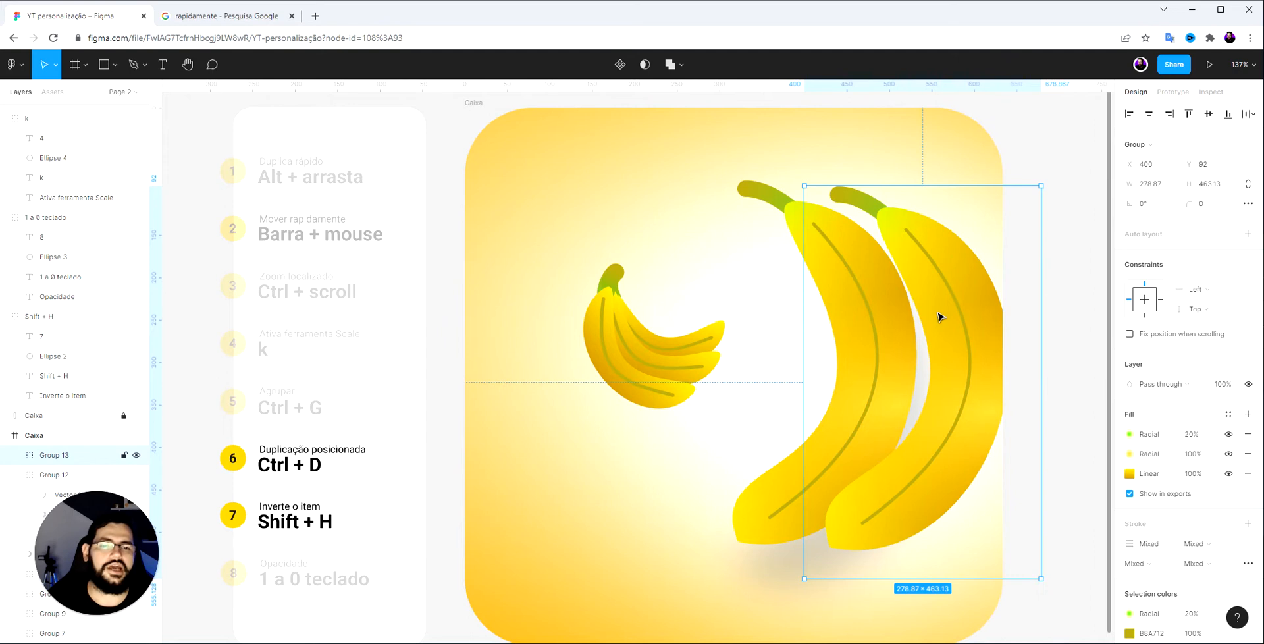
key("ctrl+z")
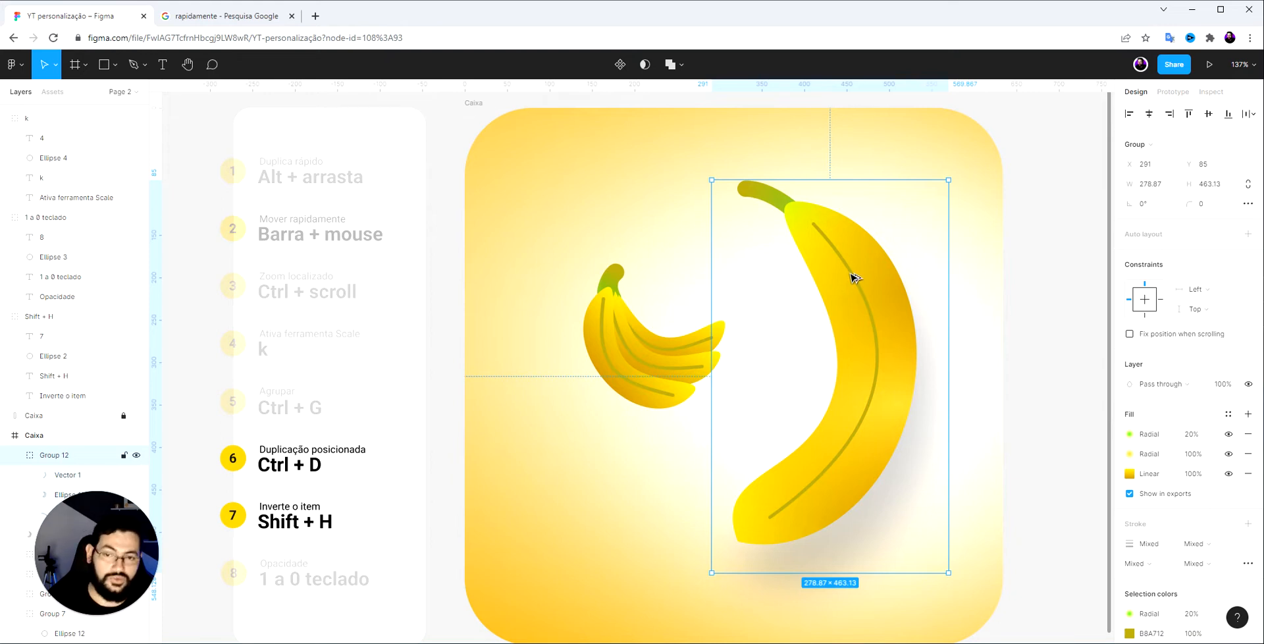
Duplicate the large banana horizontally to X 342, Y 85, and repeat the positioned duplication six times up to X 648
left_click_drag(856, 277, 895, 278)
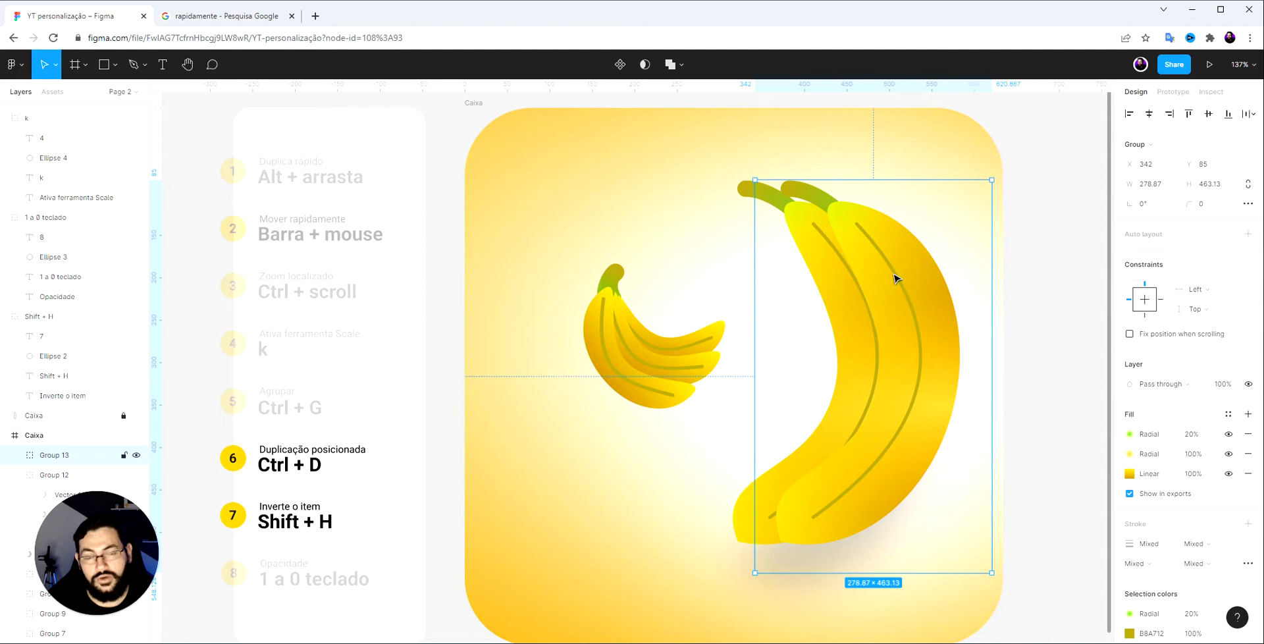
key("ctrl+d")
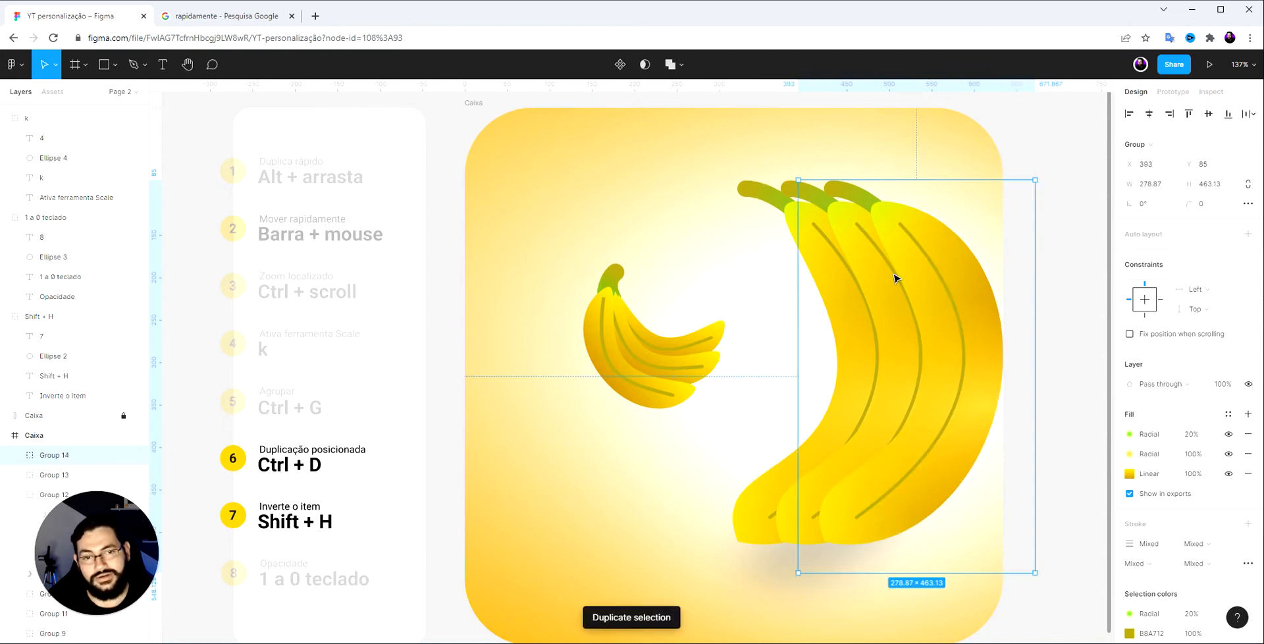
key("ctrl+d")
key("ctrl+d")
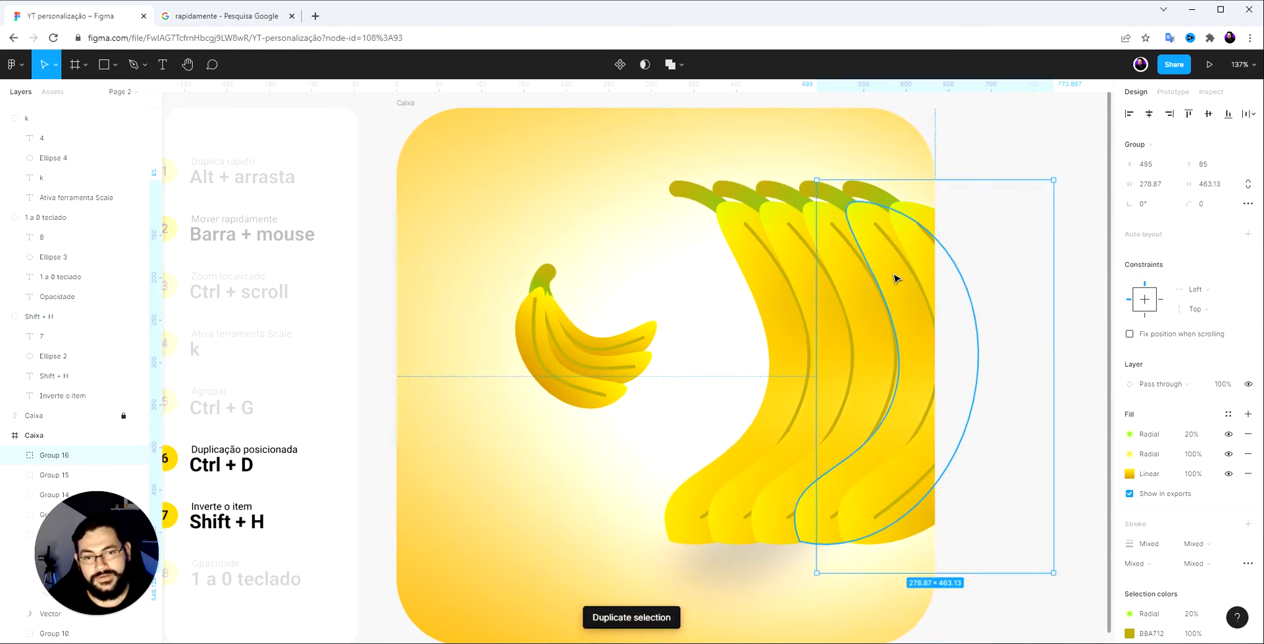
key("ctrl+d")
key("ctrl+d")
key("ctrl+d")
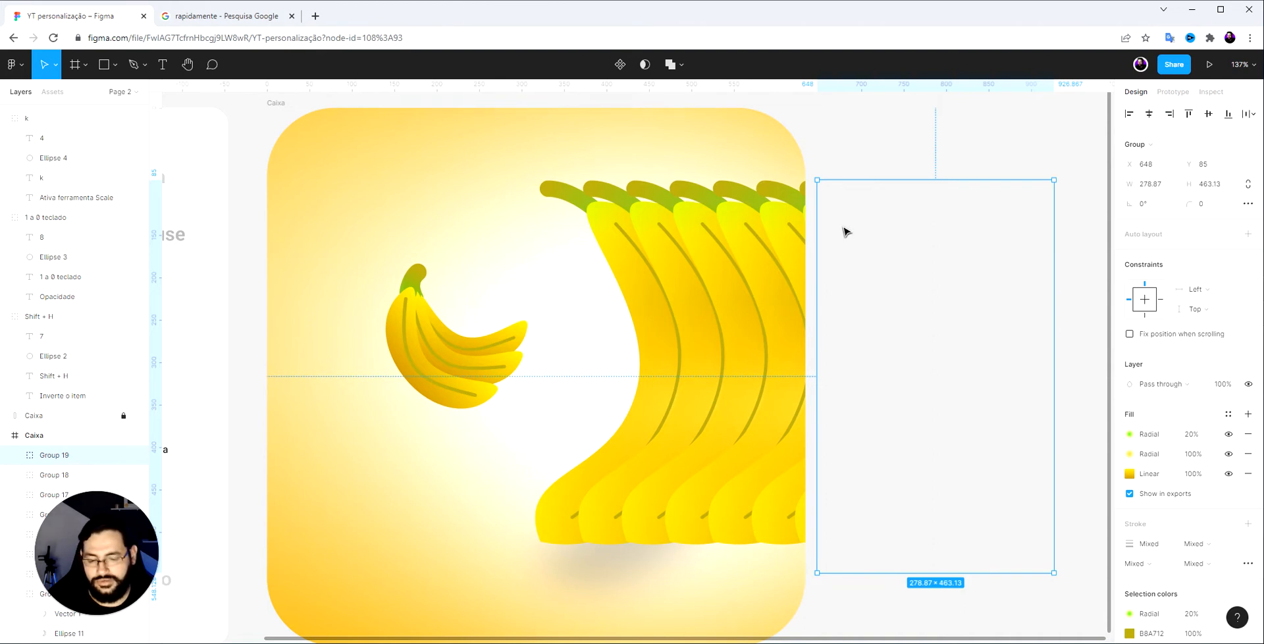
Undo the whole horizontal row of large banana copies
key("ctrl+z")
key("ctrl+z")
key("ctrl+z")
key("ctrl+z")
key("ctrl+z")
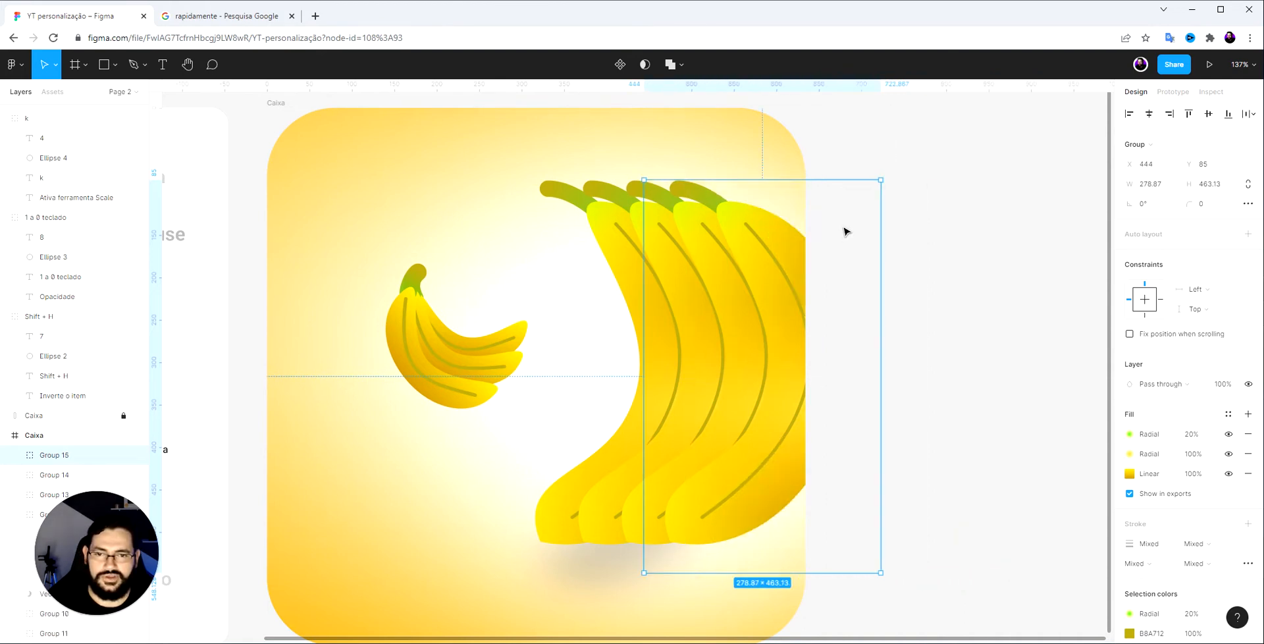
key("ctrl+z")
key("ctrl+z")
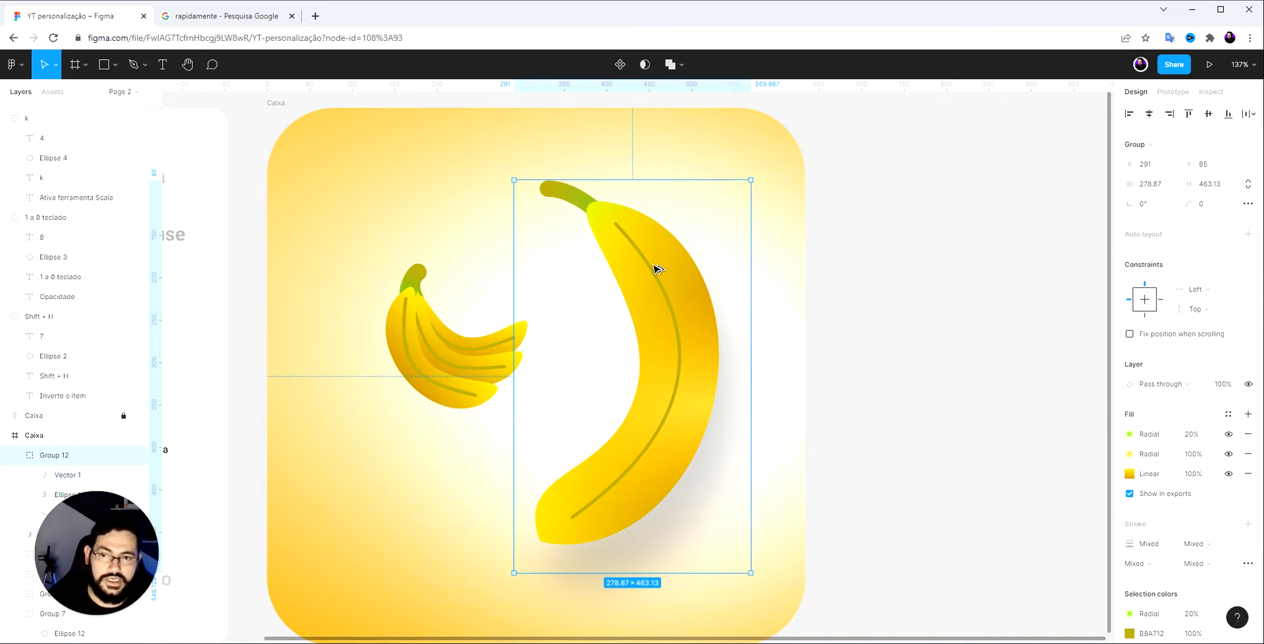
Duplicate the large banana diagonally to X 319, Y 121, and repeat the positioned duplication seven times up to X 515, Y 373
left_click_drag(657, 269, 681, 297, "alt")
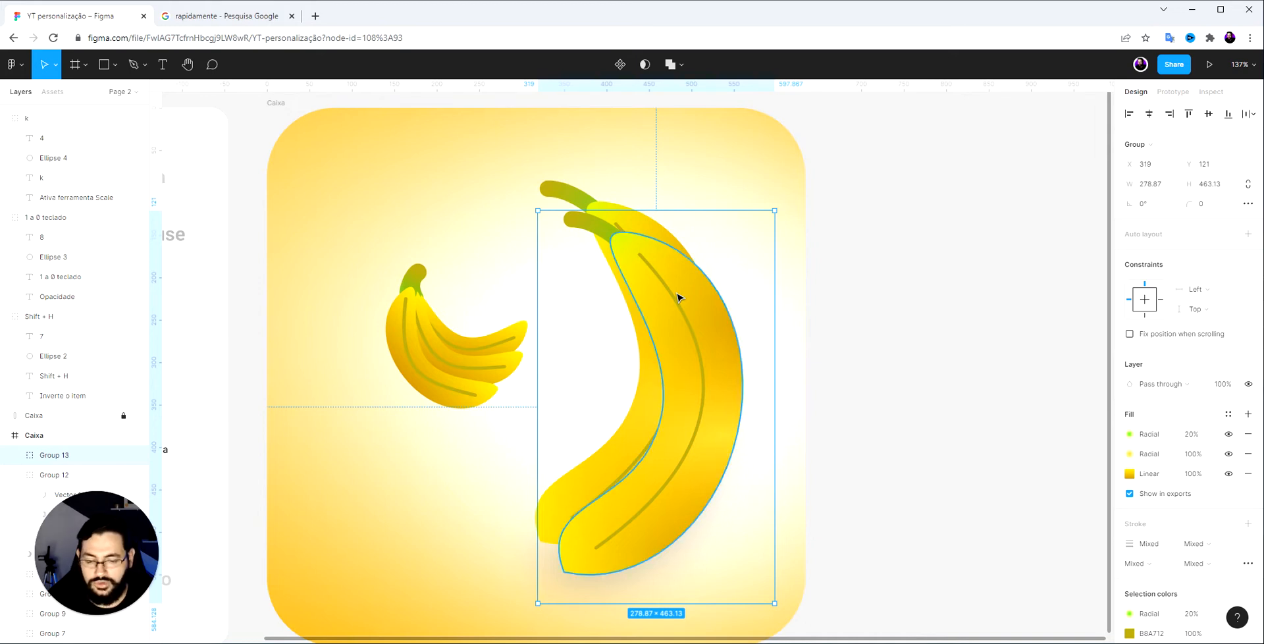
key("ctrl+d")
key("ctrl+d")
key("ctrl+d")
key("ctrl+d")
key("ctrl+d")
key("ctrl+d")
key("ctrl+d")
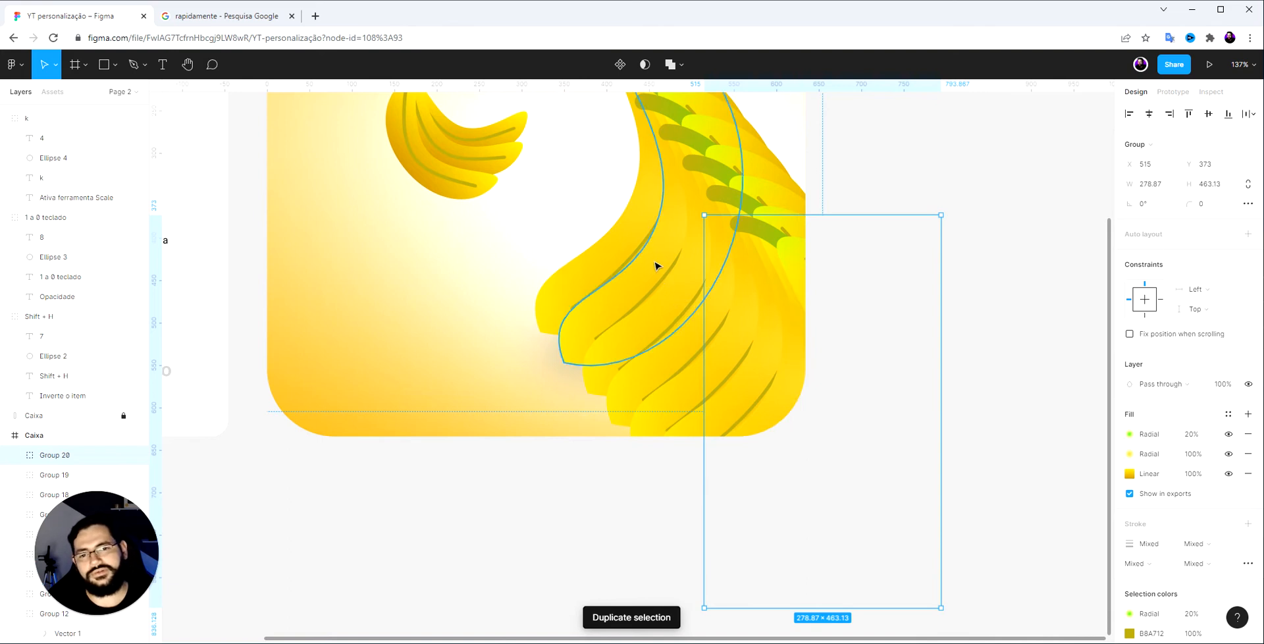
Examine the diagonal series of banana copies across the whole frame and select one of them
scroll(657, 265, "down", 3)
scroll(663, 204, "up", 1)
left_click(800, 184)
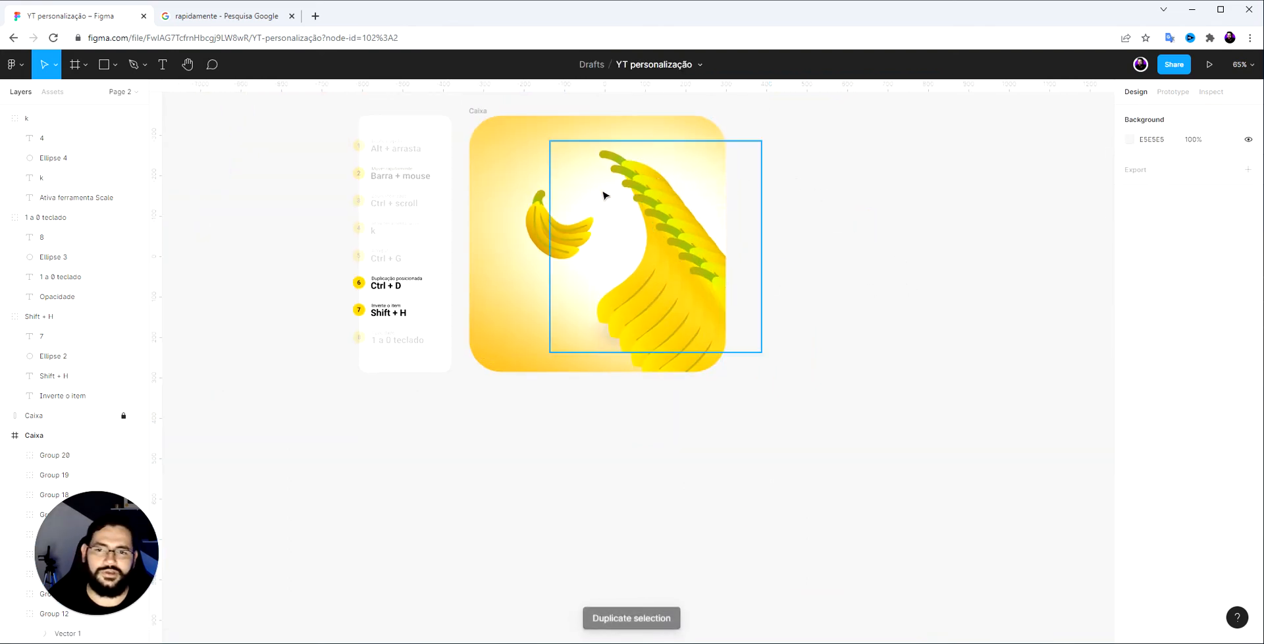
scroll(562, 200, "up", 1)
scroll(562, 200, "up", 3)
left_click_drag(664, 206, 794, 413)
left_click(883, 220)
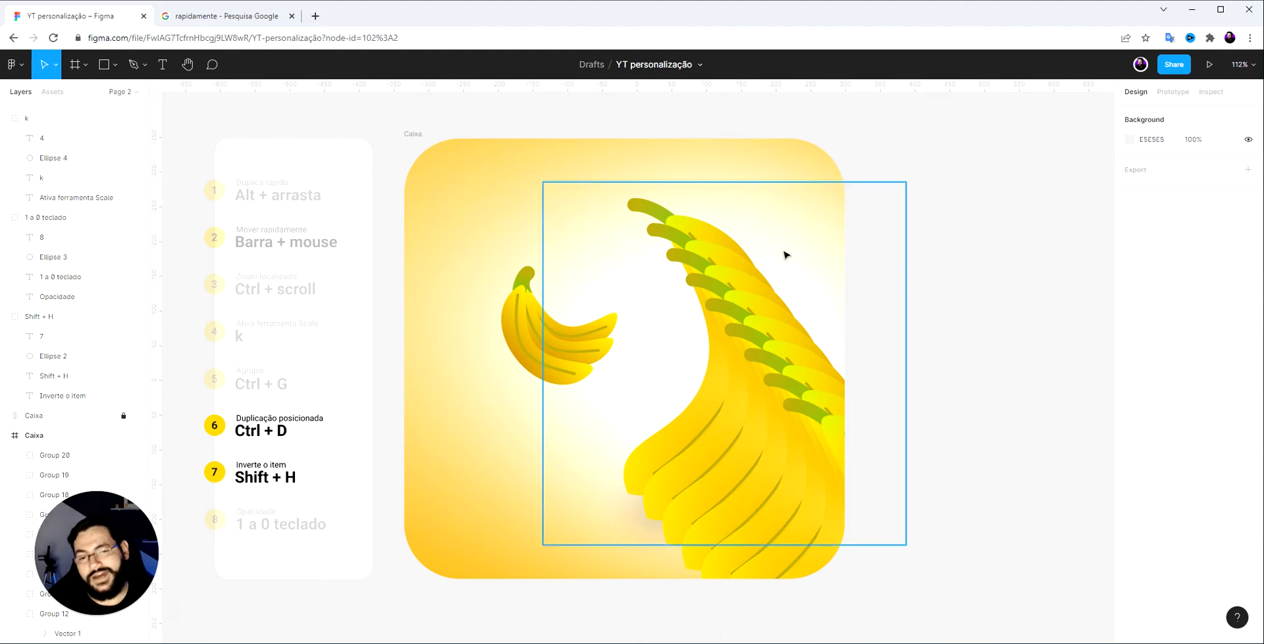
left_click(830, 453)
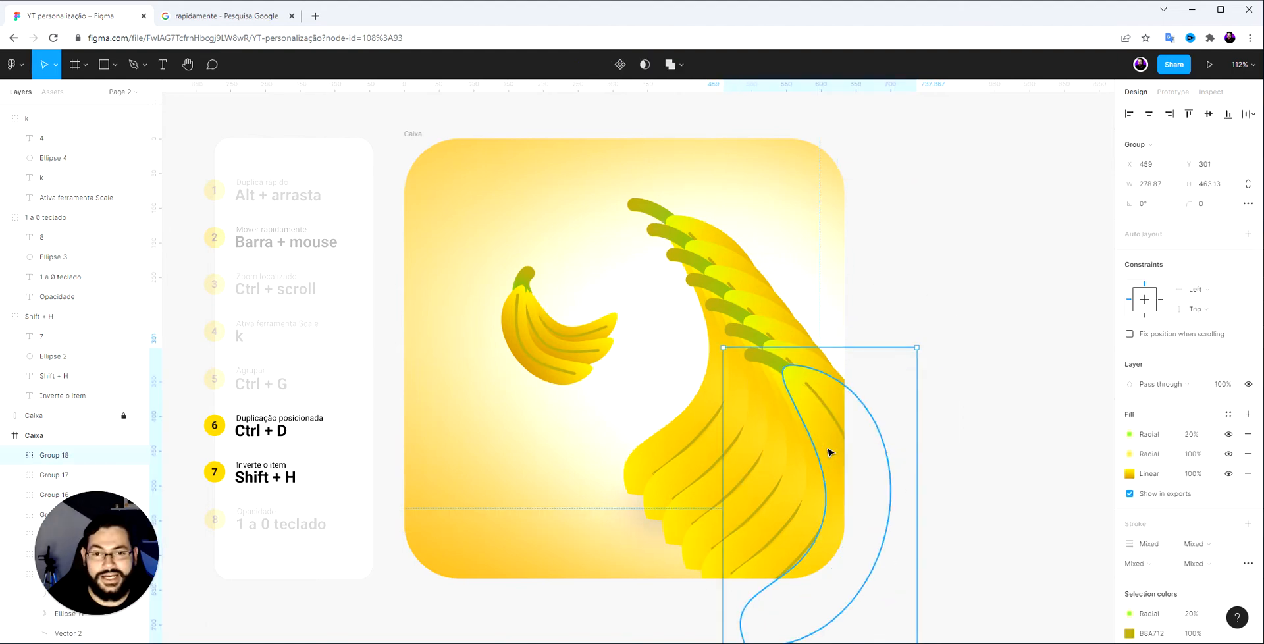
Undo all the diagonal copies so that only the original large banana remains
key("ctrl+z")
key("ctrl+z")
key("ctrl+z")
key("ctrl+z")
key("ctrl+z")
key("ctrl+z")
key("ctrl+z")
key("ctrl+z")
key("ctrl+z")
key("ctrl+z")
key("ctrl+z")
key("ctrl+z")
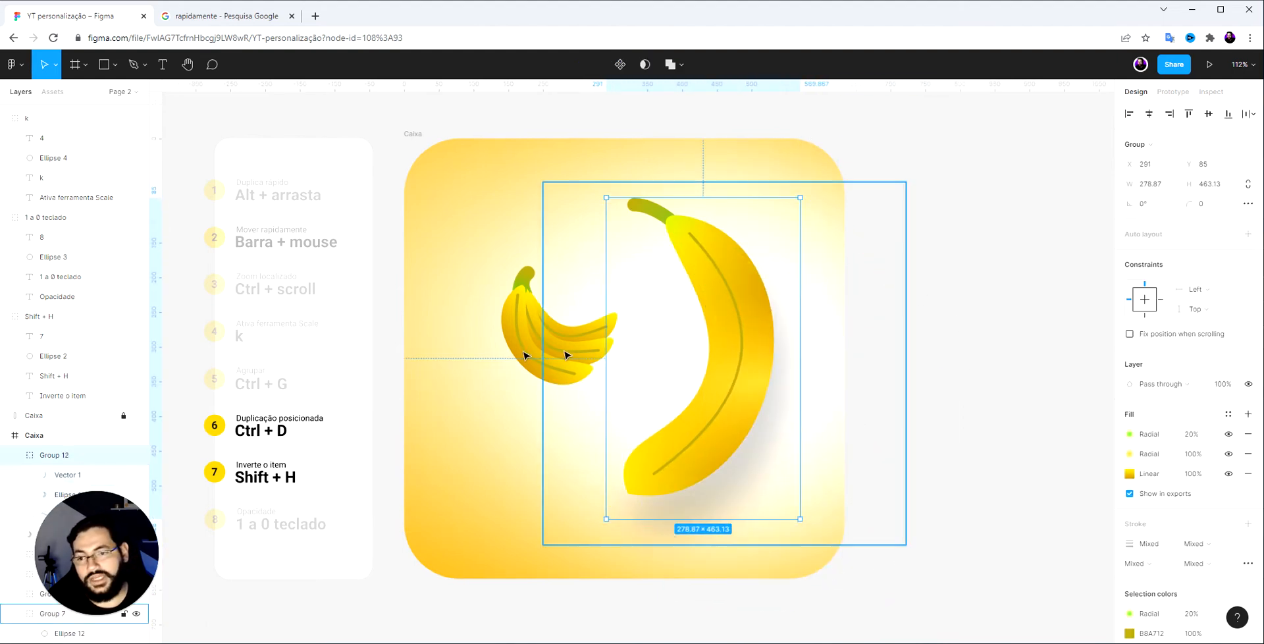
Set the opacity of the "Duplicação posicionada" entry to 20% and select the "Inverte o item" entry
left_click(247, 430)
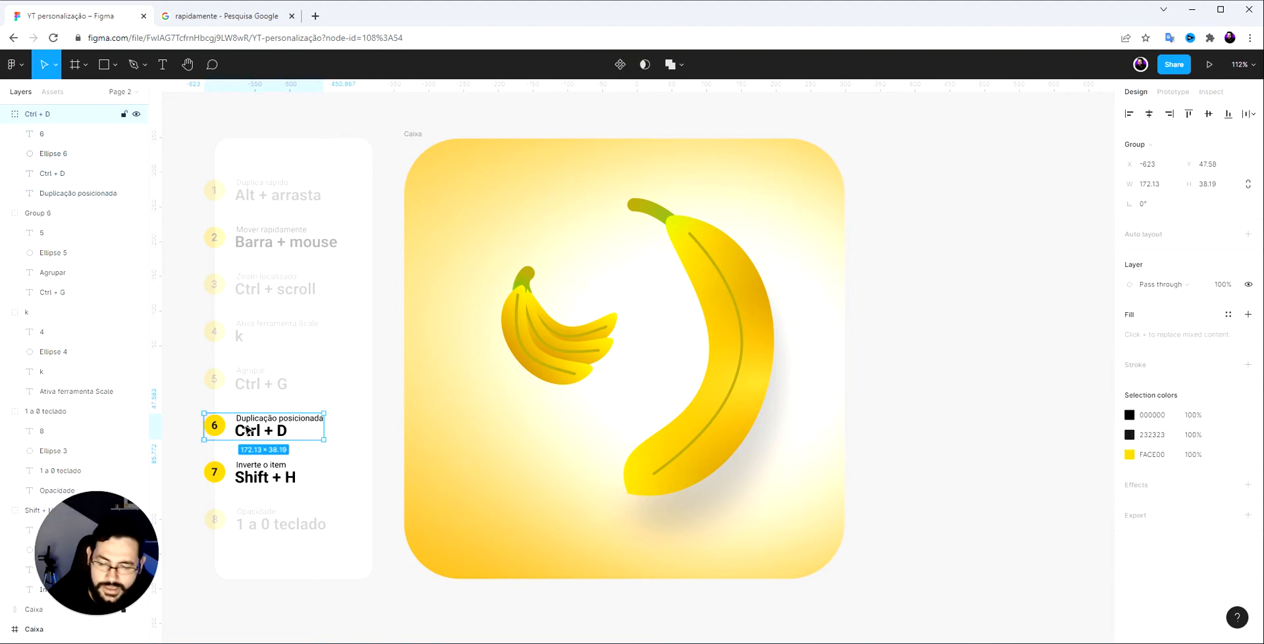
key("2")
left_click(285, 477)
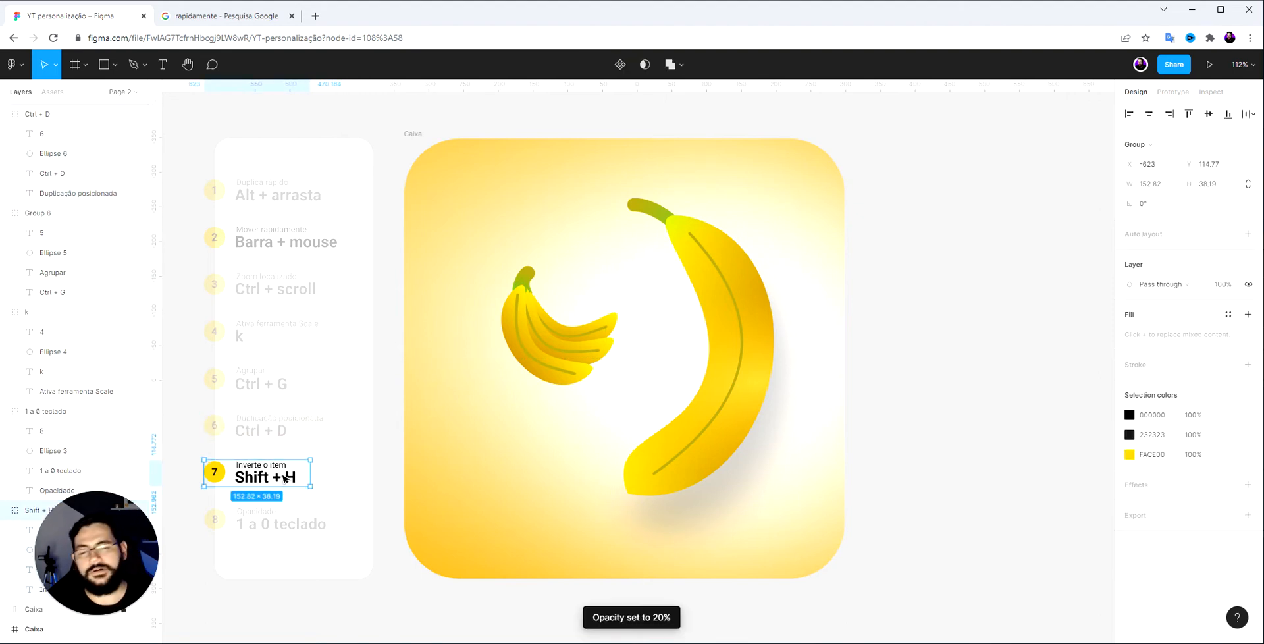
Flip the large banana horizontally, and flip its separate blurred shadow shape the same way
left_click(727, 311)
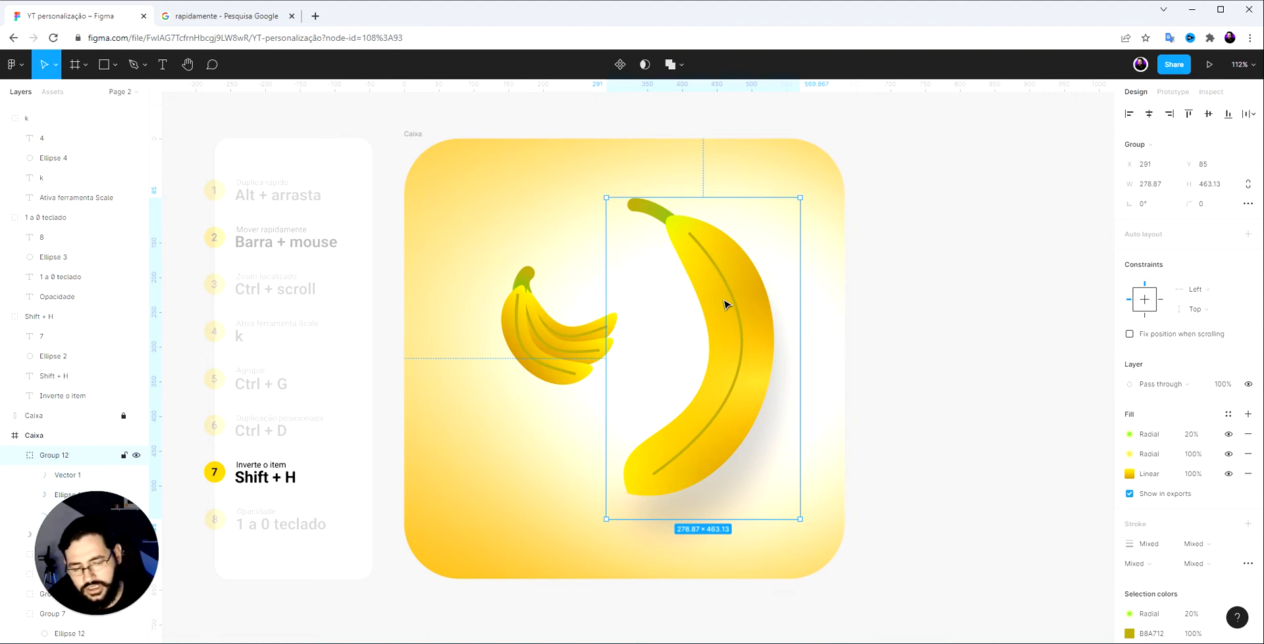
key("shift+h")
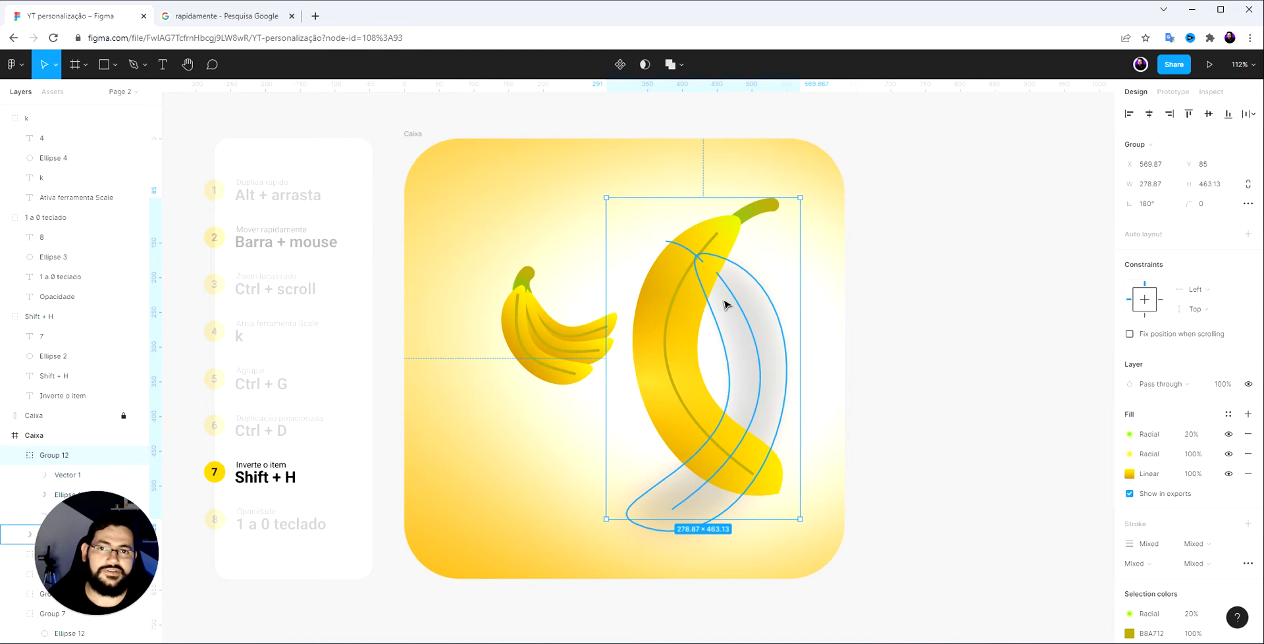
left_click(762, 318)
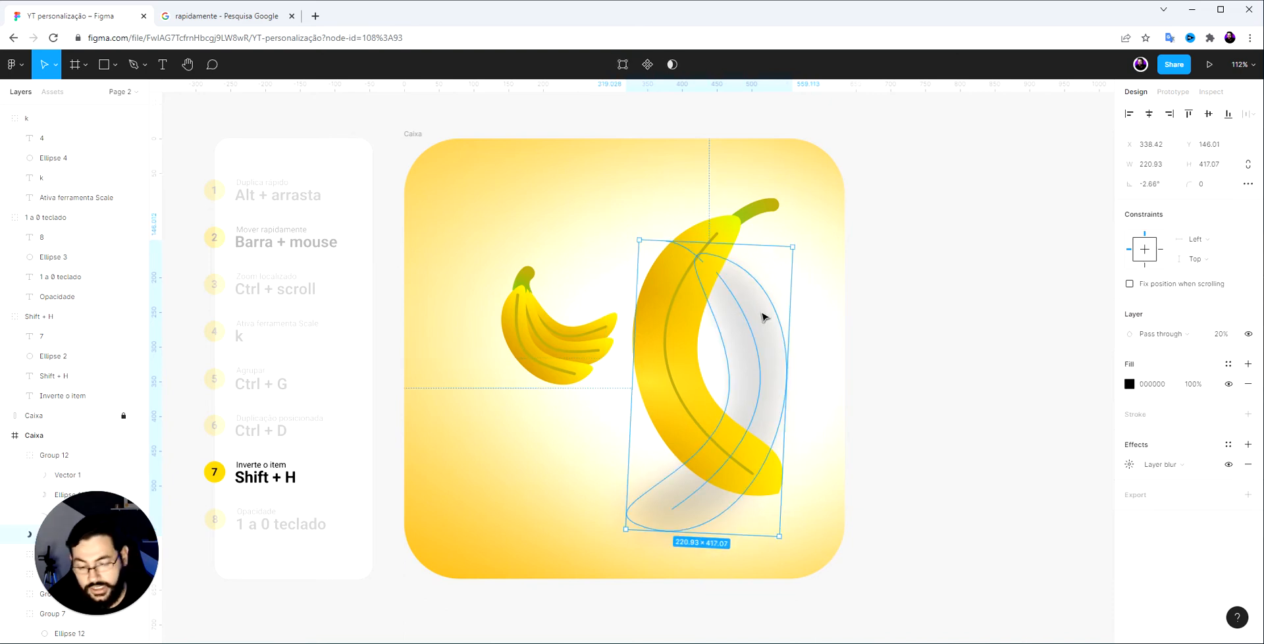
key("shift+h")
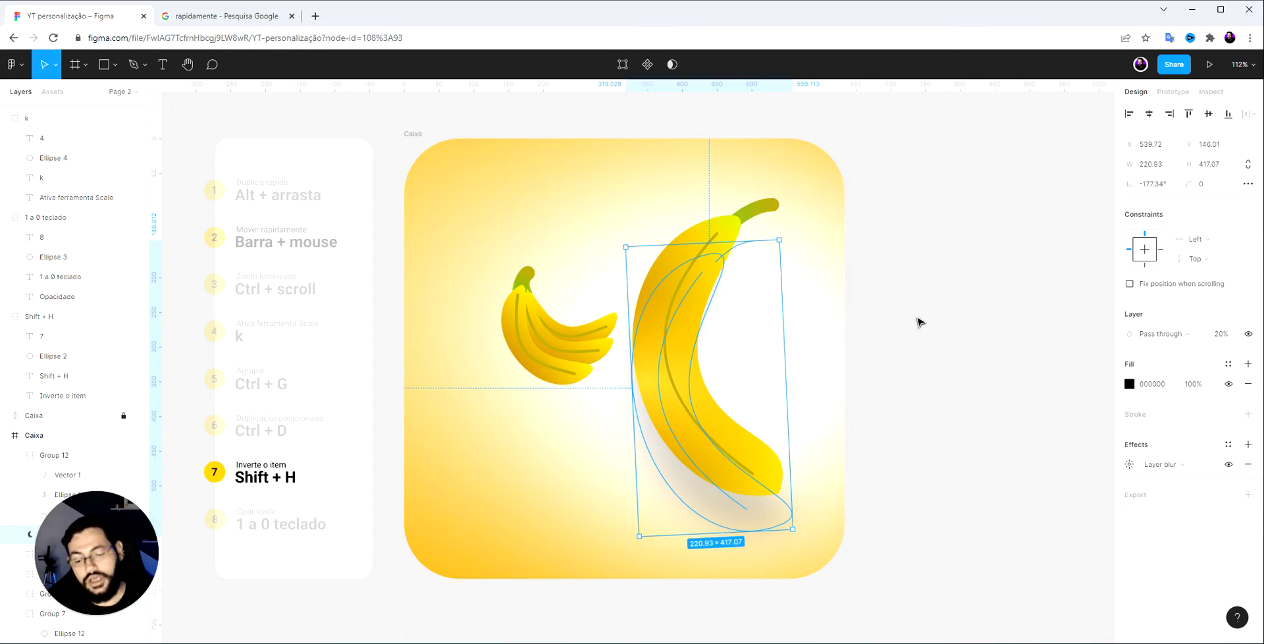
Undo the horizontal flips of the large banana and its shadow
key("ctrl+z")
key("ctrl+z")
key("ctrl+z")
Duplicate the large banana to X 135, Y 78, and mirror the copy by stretching it across itself to about 270 × 448.4
left_click(910, 287)
left_click(721, 286)
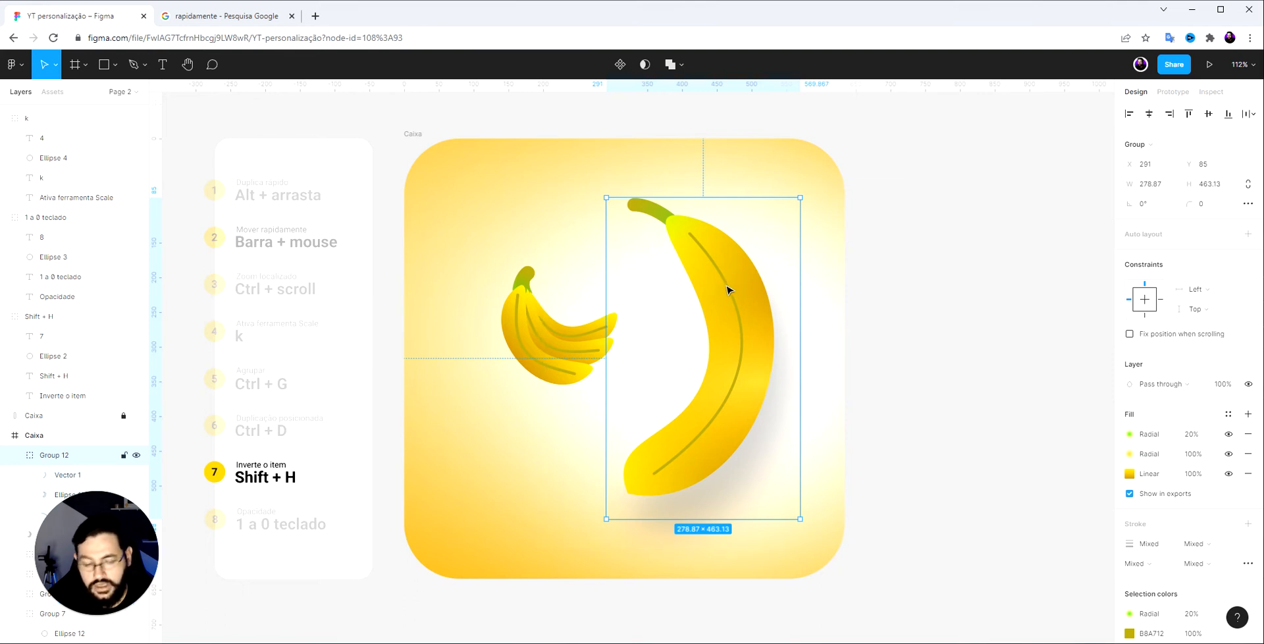
left_click_drag(732, 288, 321, 290)
left_click_drag(488, 251, 586, 248)
left_click_drag(475, 274, 466, 274)
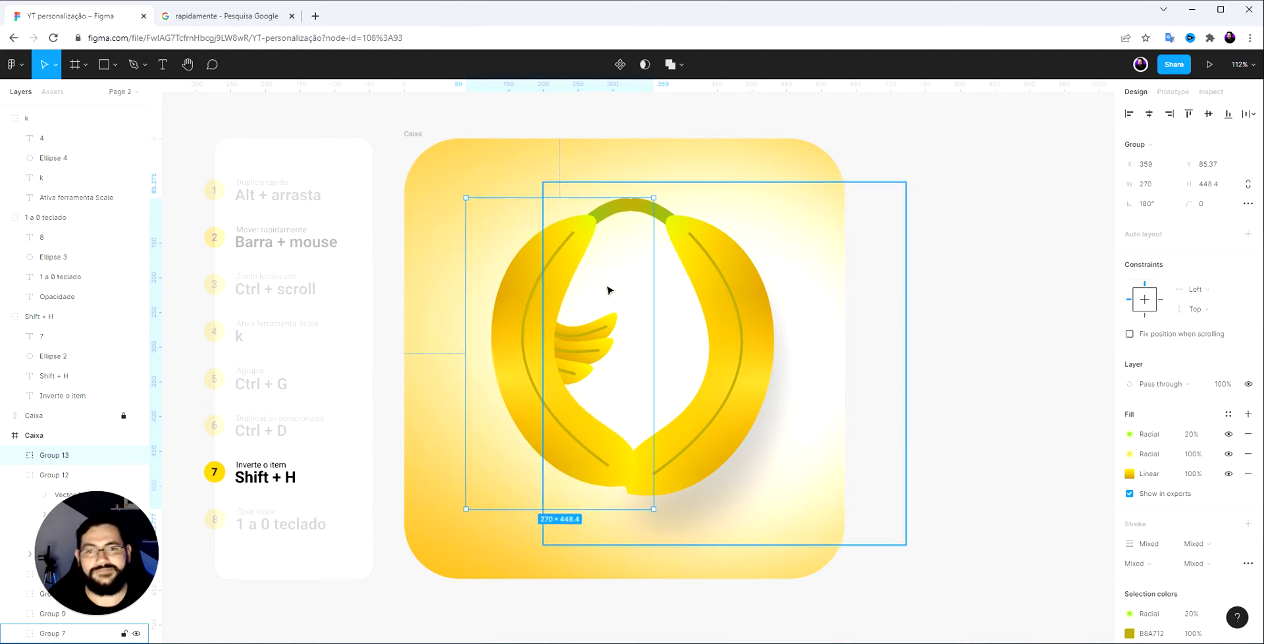
Undo the stretched mirroring of the banana copy and flip the copy horizontally with the flip command instead
key("ctrl+z")
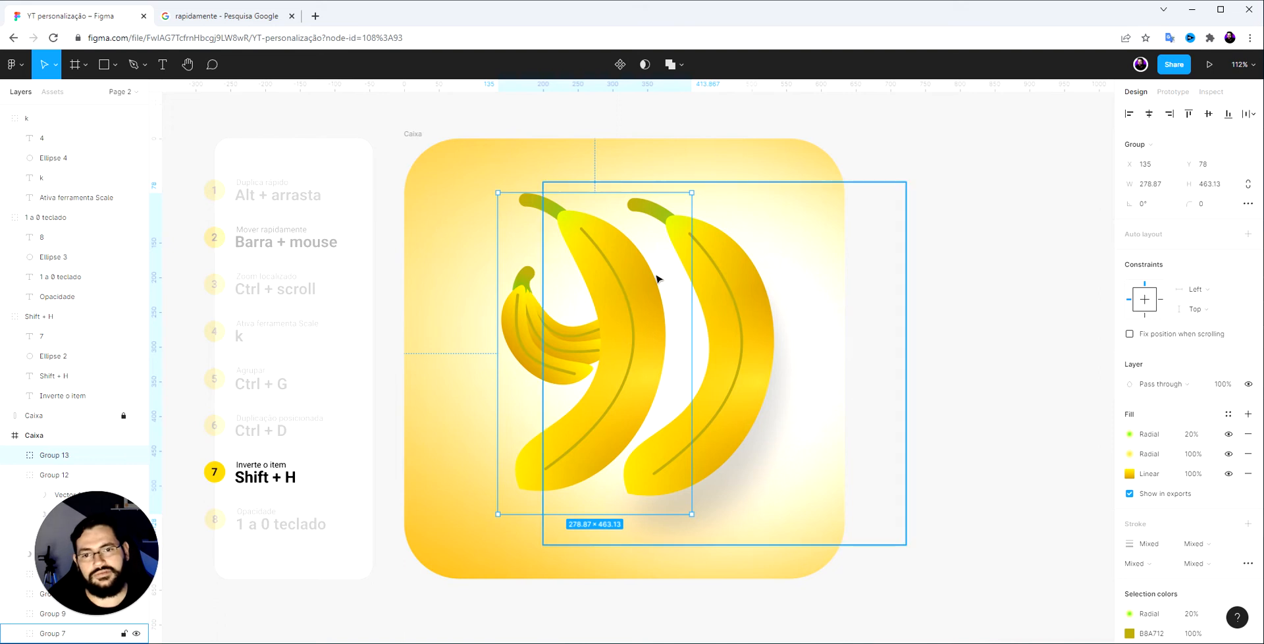
left_click_drag(693, 191, 669, 245)
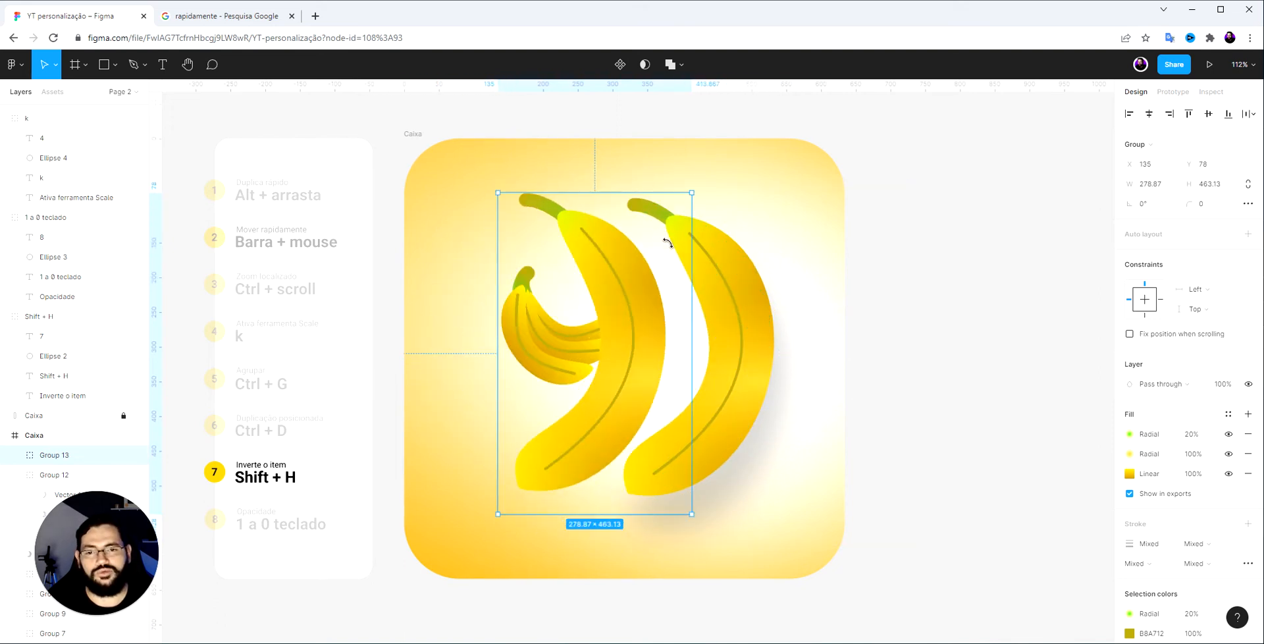
key("shift+h")
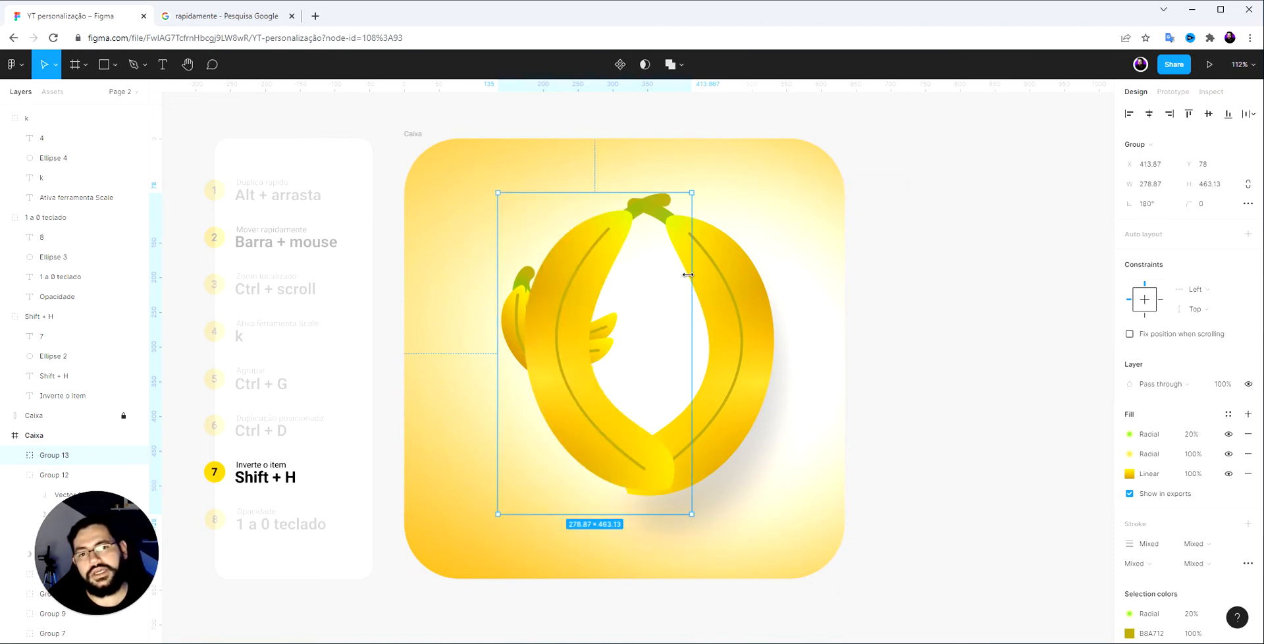
Restore the banana copy to its unflipped orientation at 0° and delete the copy
left_click(1147, 208)
type("0")
key("Return")
left_click(615, 303)
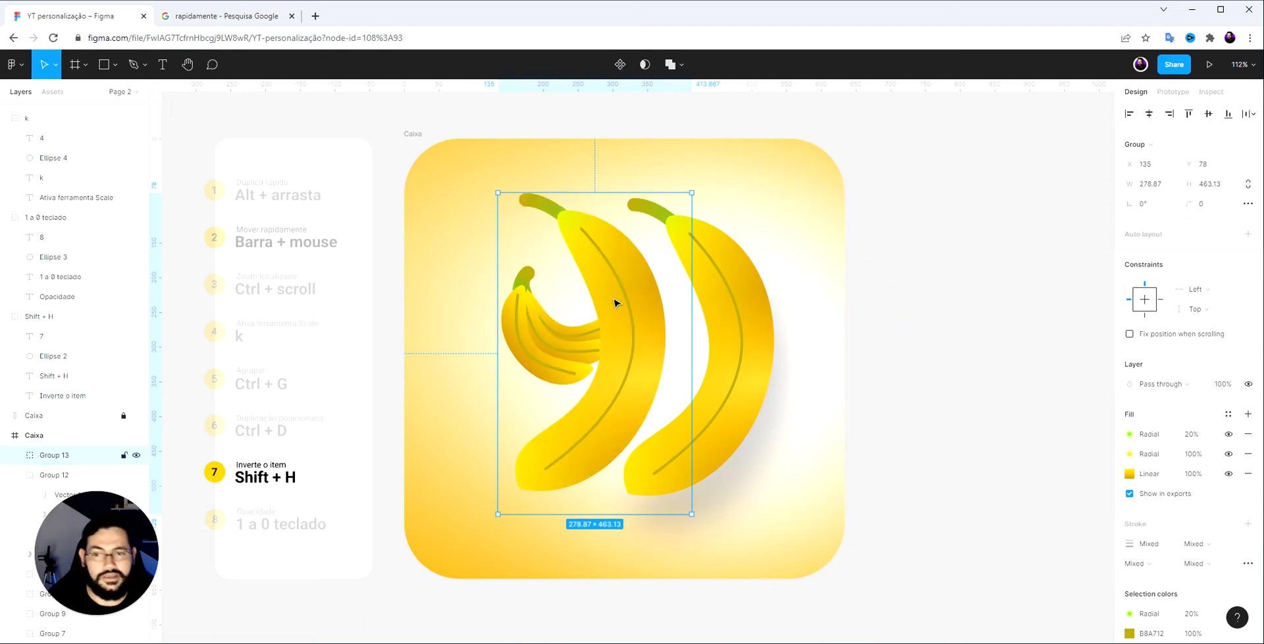
key("Delete")
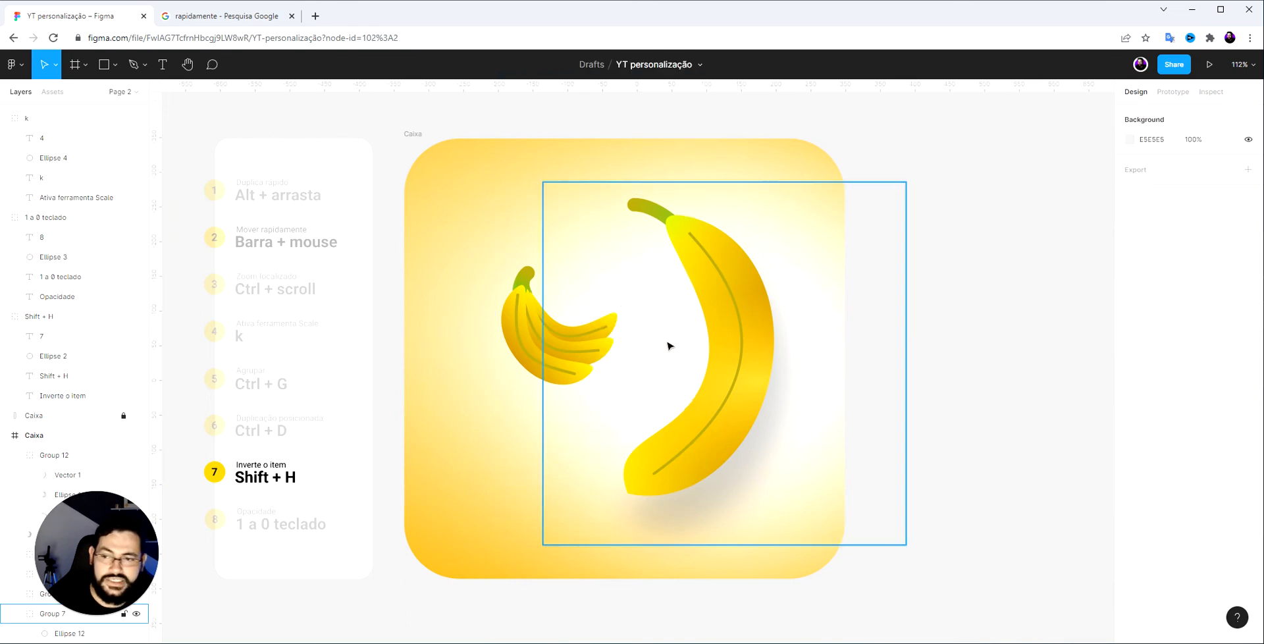
Set the "Inverte o item" entry's opacity to 20%, then restore all eight shortcut entries to 100% and clear the selection
left_click(278, 463)
key("2")
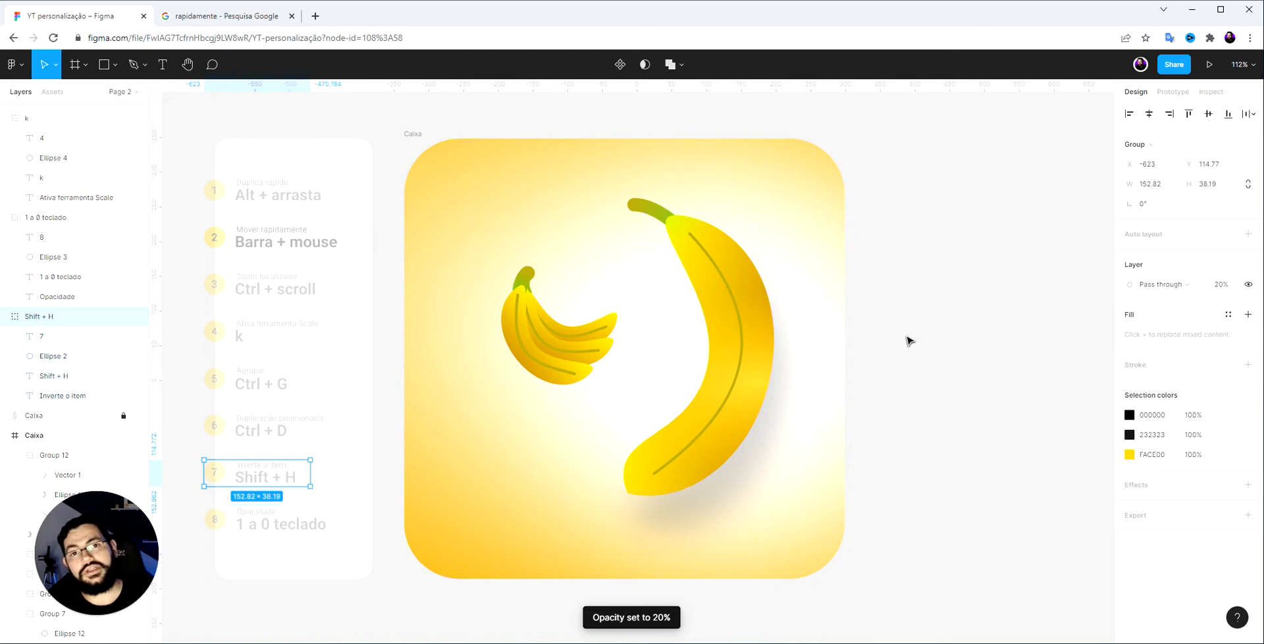
left_click_drag(187, 148, 281, 531)
key("0")
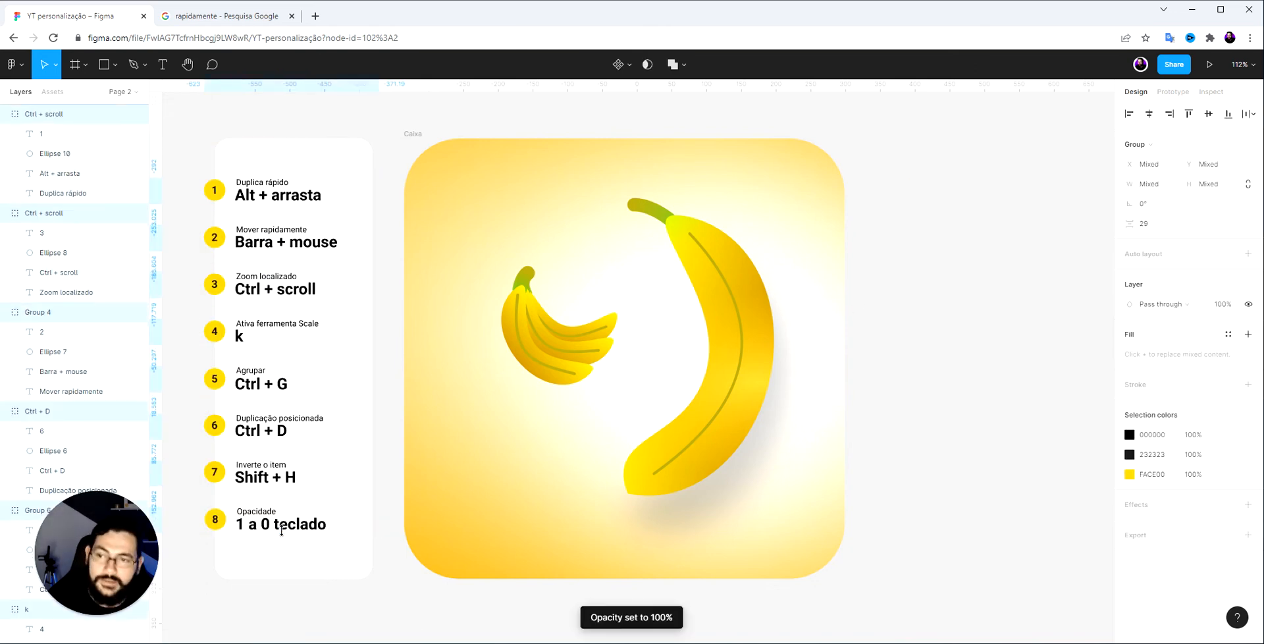
left_click(885, 227)
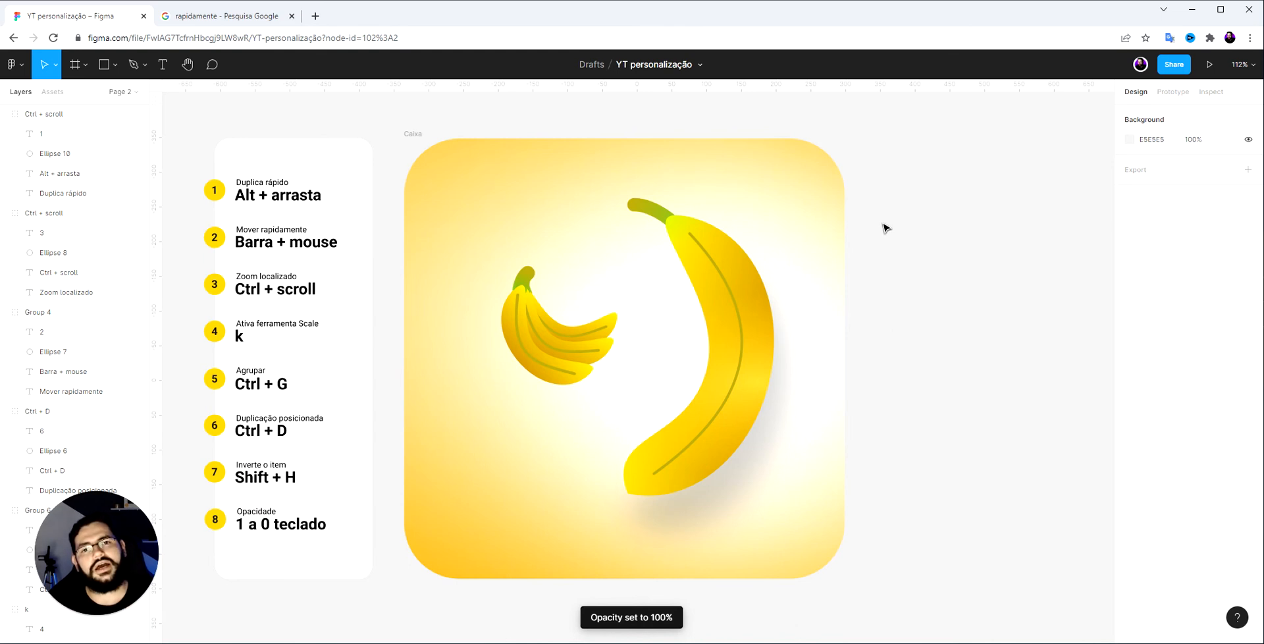
Set the opacity of the large banana's shadow to 100%, and return it to 20%
left_click_drag(883, 220, 986, 229)
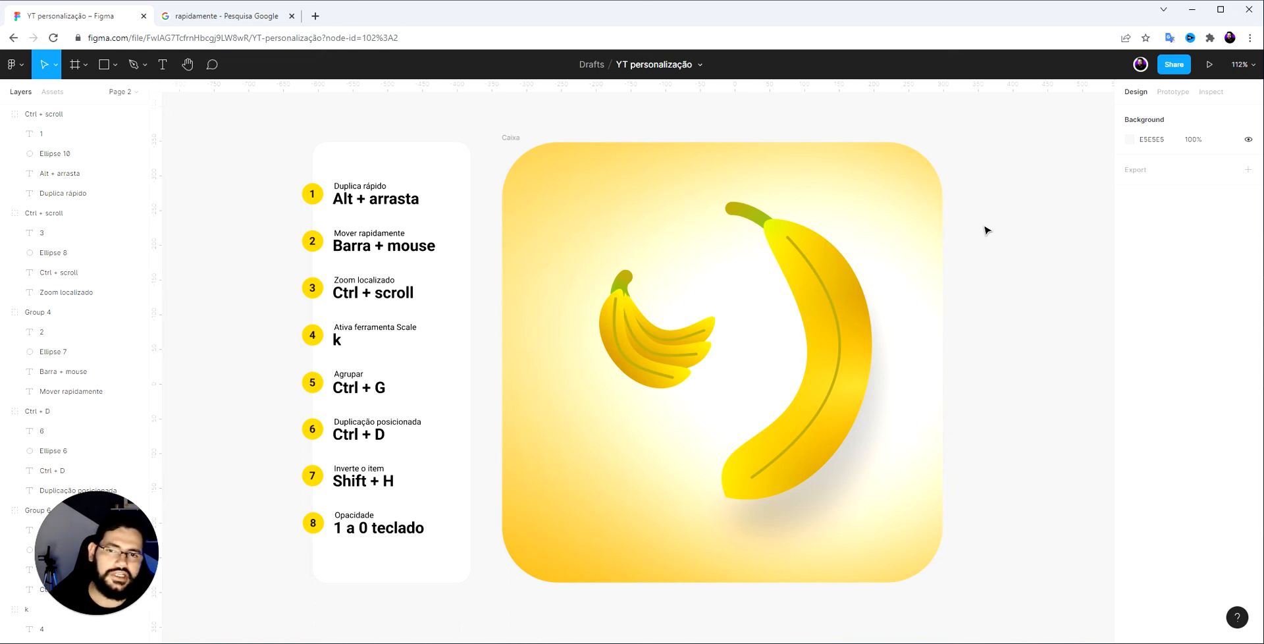
scroll(745, 284, "up", 3)
scroll(804, 296, "down", 3)
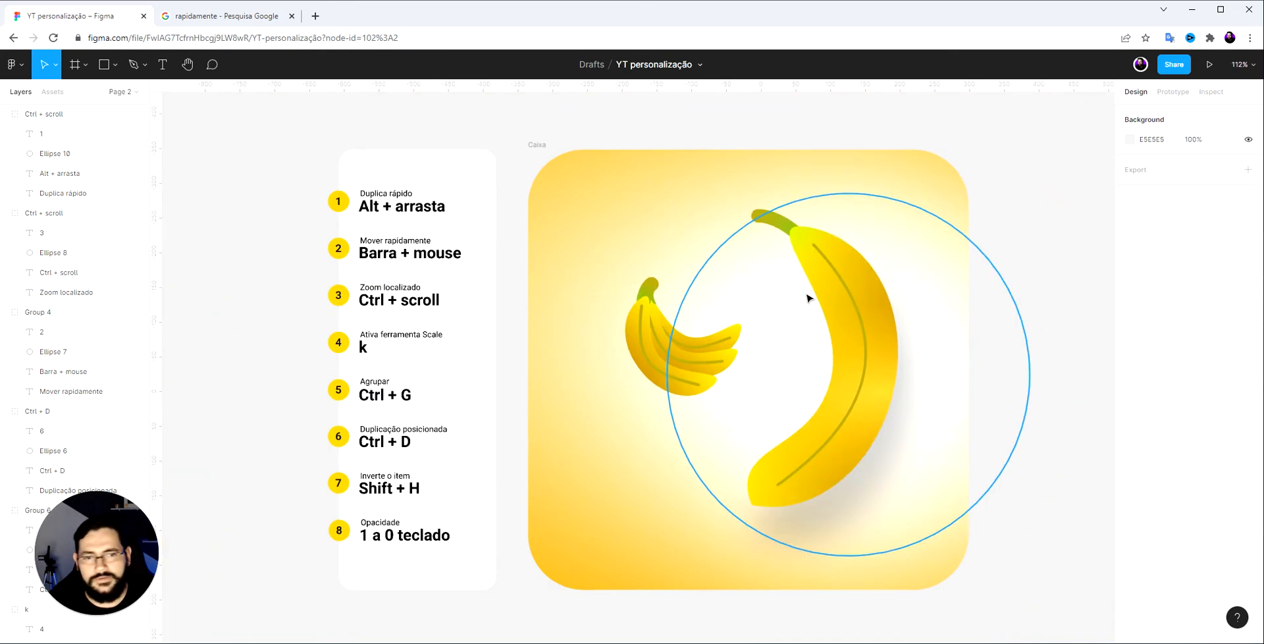
left_click(907, 411)
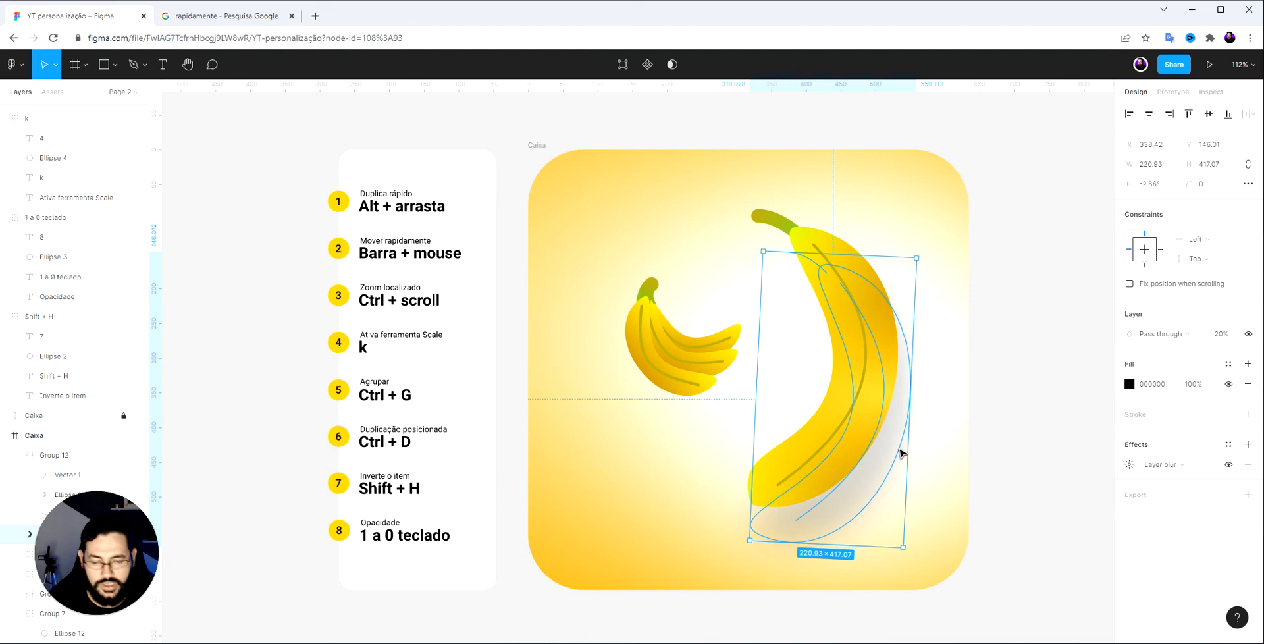
key("0")
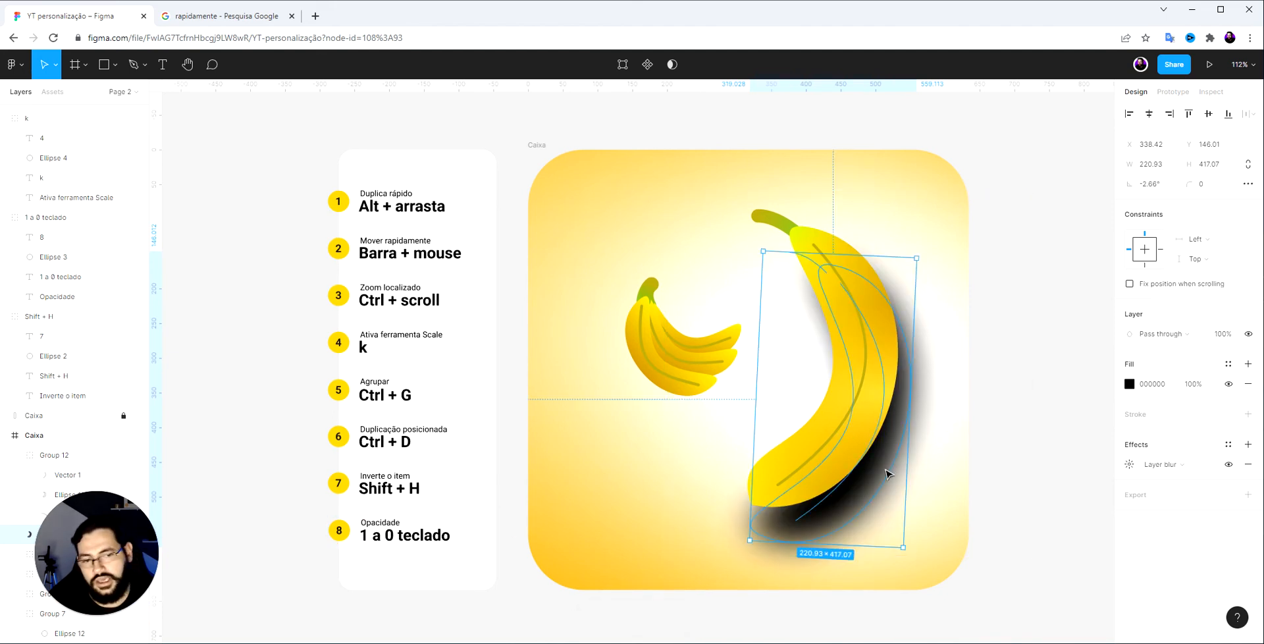
key("2")
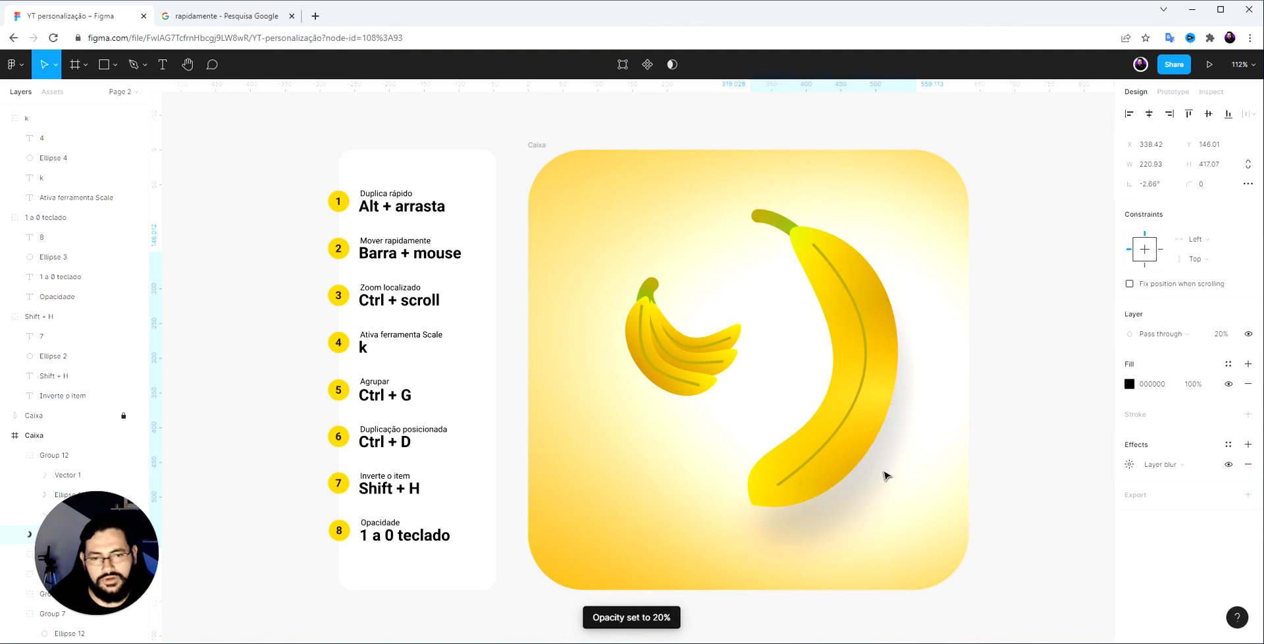
Select the large banana's group instead of its shadow and flip it horizontally
left_click(959, 349)
left_click(852, 302)
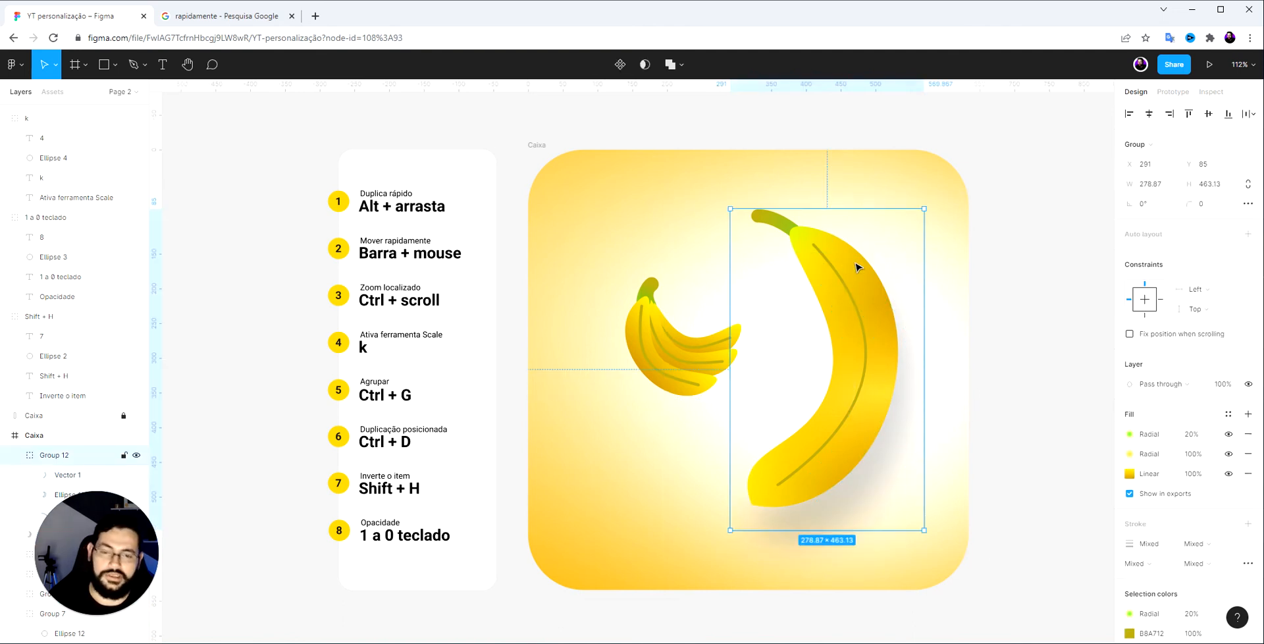
key("shift+h")
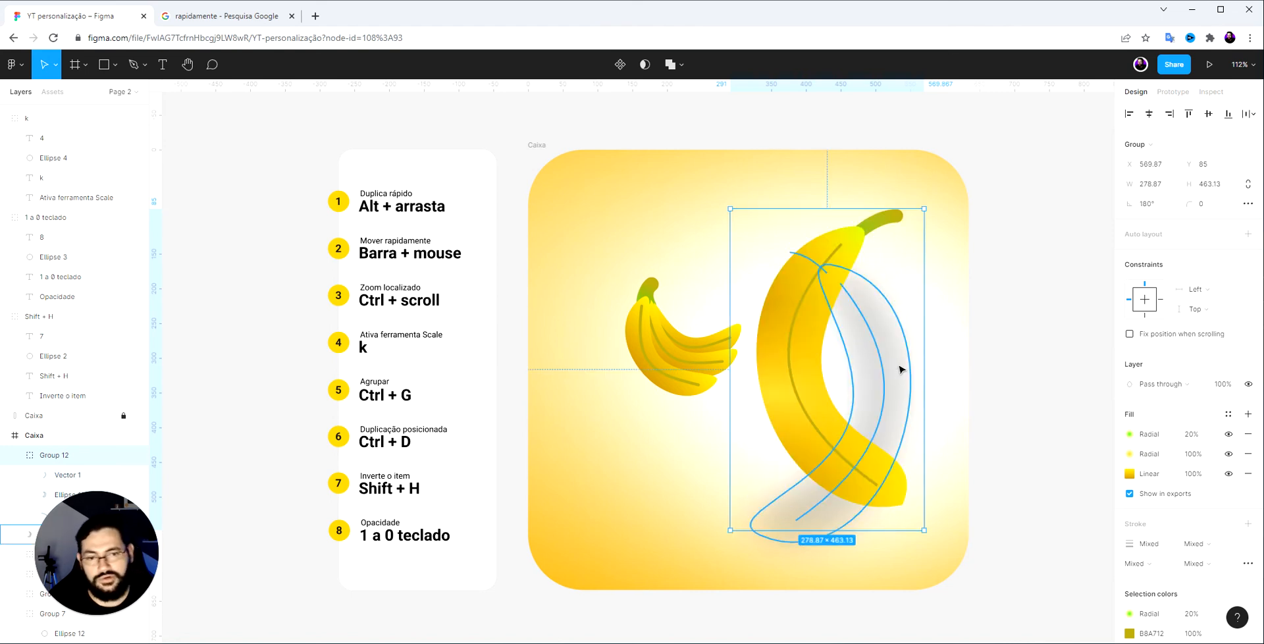
Select only the large banana's shadow and flip it horizontally to match the banana's orientation
left_click(899, 364)
key("shift+h")
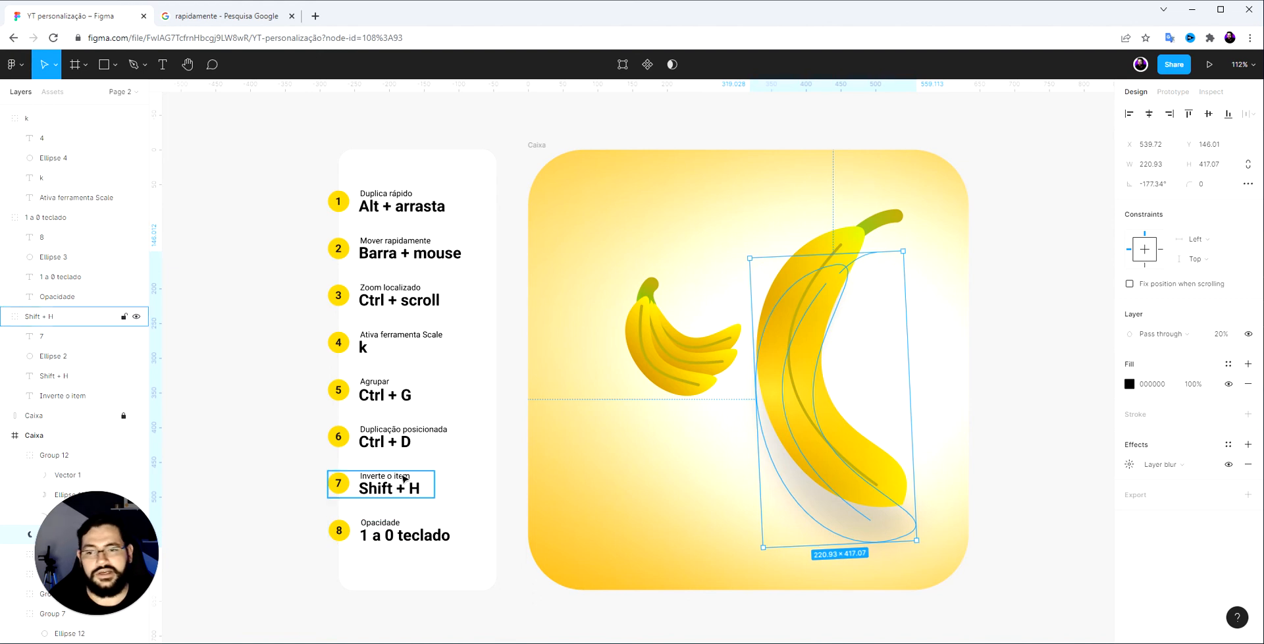
left_click(819, 318)
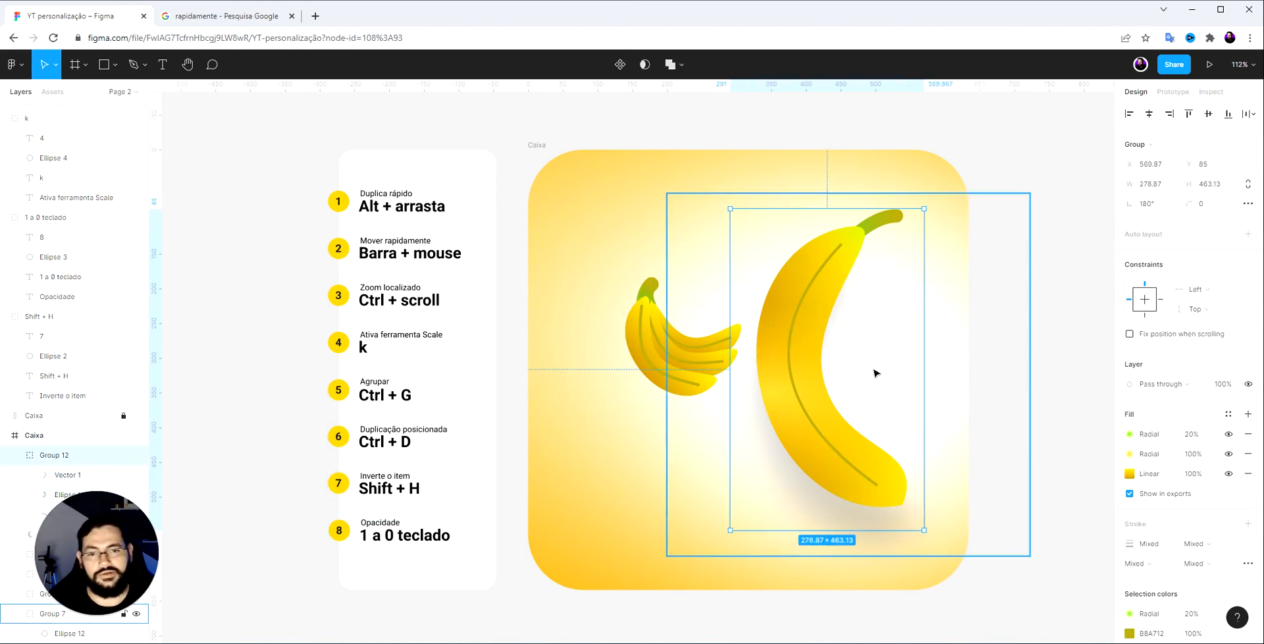
Group the large banana with its shadow, placing the group slightly higher and flipping it horizontally
left_click(880, 517)
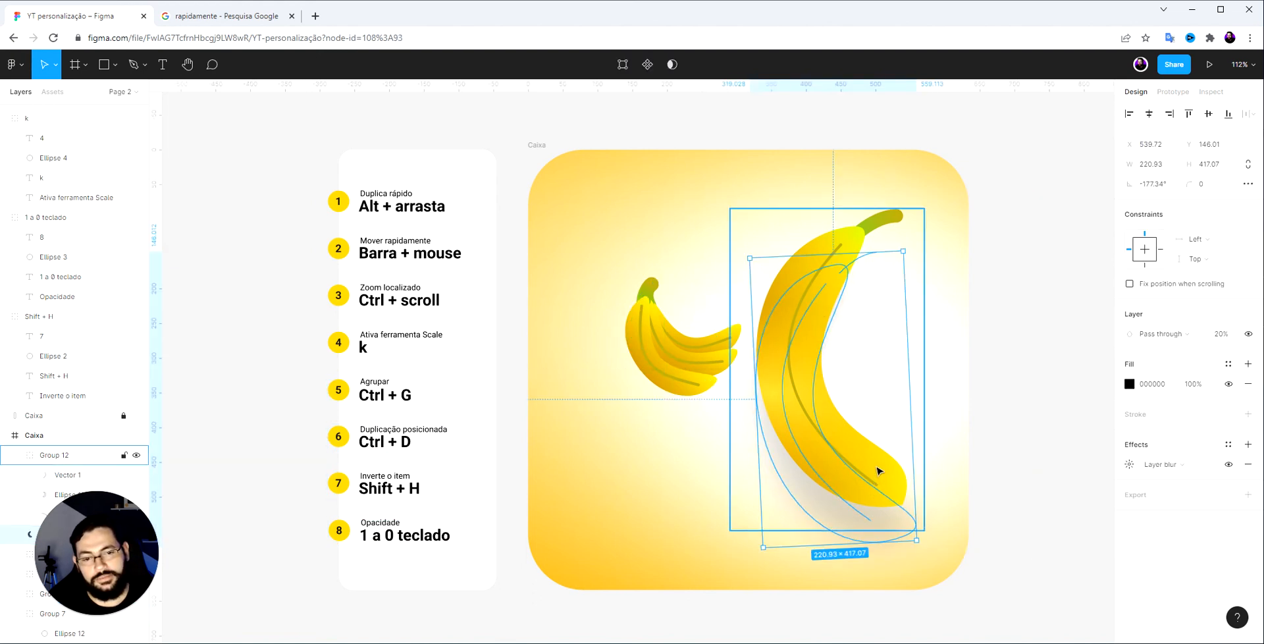
left_click(879, 472, "shift")
key("ctrl+g")
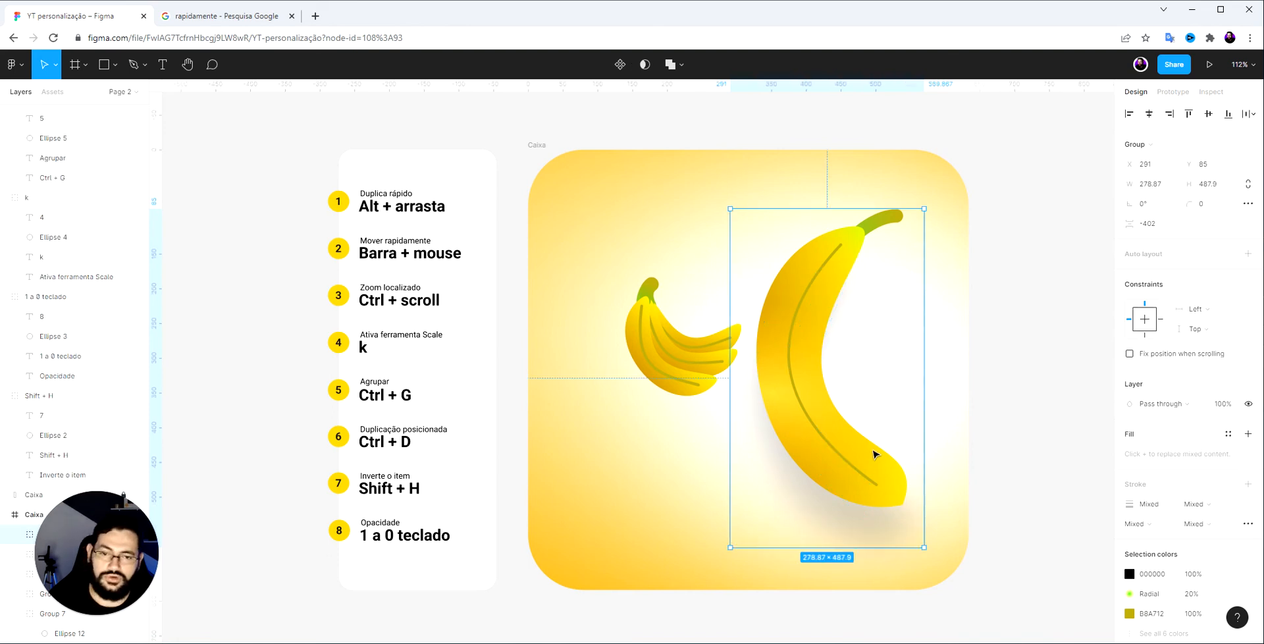
mouse_move(879, 416)
left_mouse_down()
mouse_move(856, 428)
mouse_move(868, 396)
left_mouse_up()
key("shift+h")
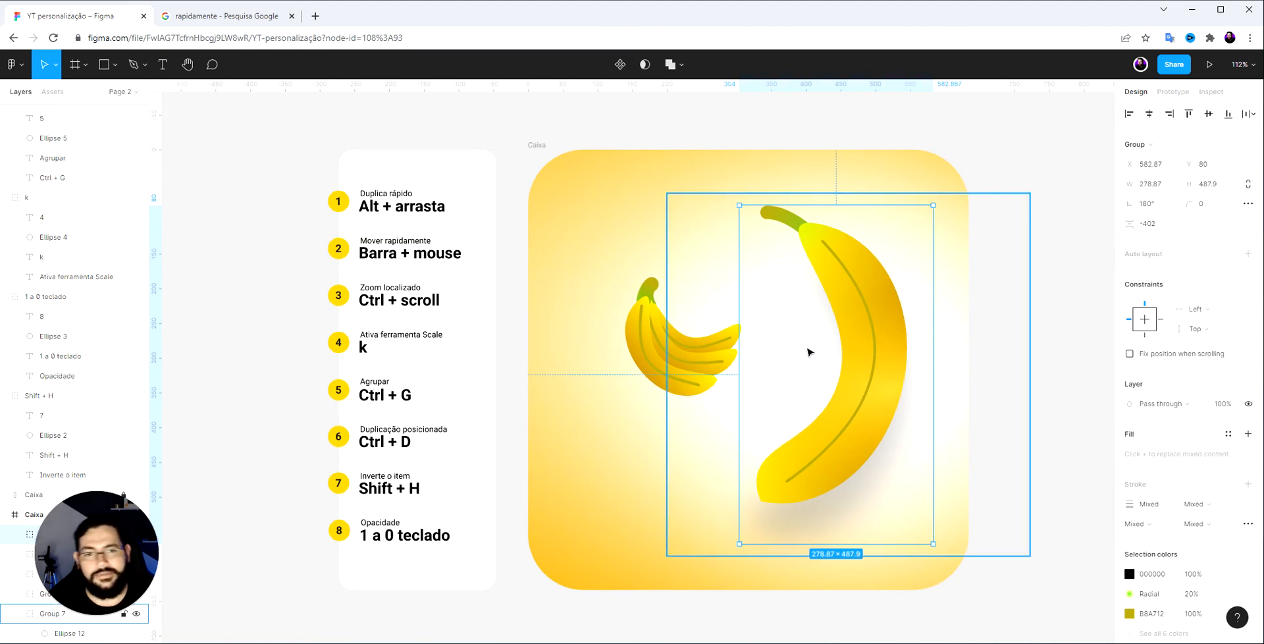
Examine different parts of the illustration with localized zoom, ending close up on the large banana's curved line
scroll(842, 349, "up", 5)
scroll(842, 343, "down", 5)
scroll(841, 341, "up", 5)
scroll(842, 342, "down", 5)
scroll(636, 293, "up", 6)
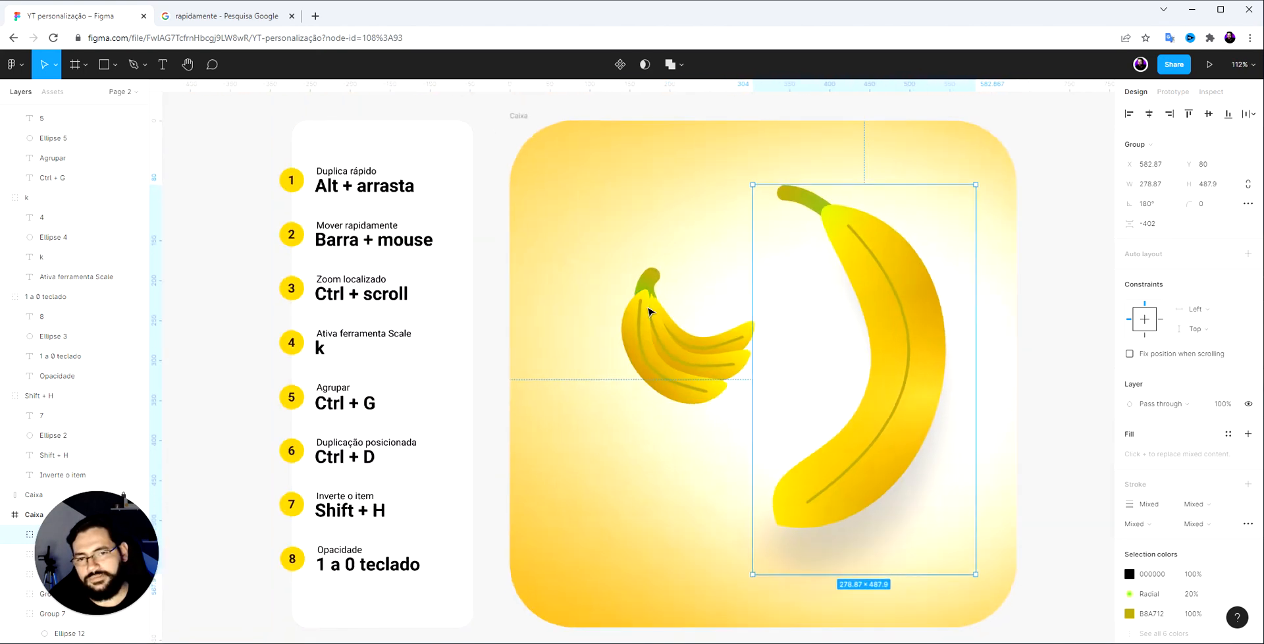
scroll(638, 294, "down", 4)
scroll(812, 243, "up", 10)
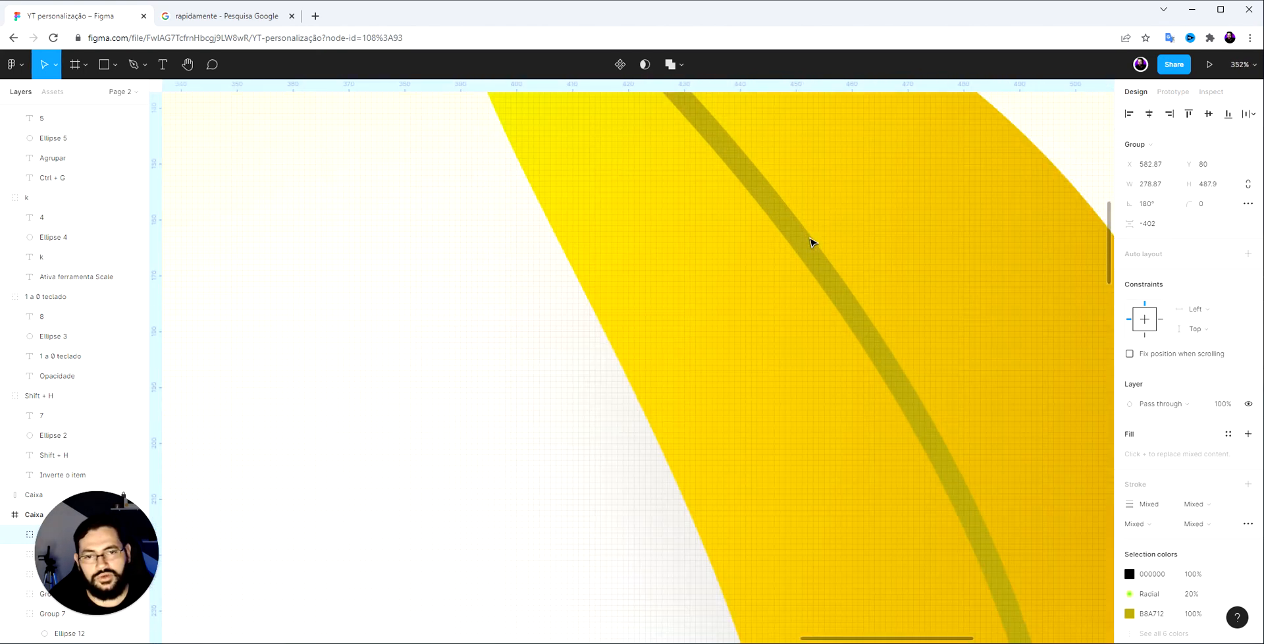
scroll(811, 242, "down", 2)
scroll(811, 243, "up", 4)
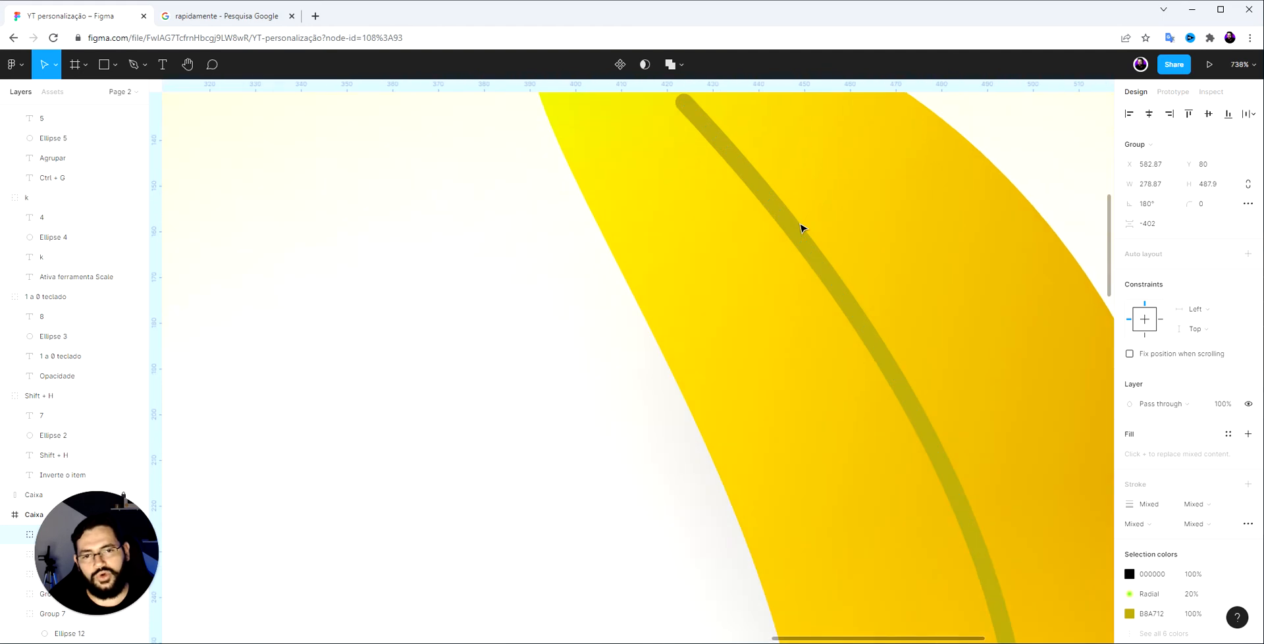
Look over the small bunch's stem at high magnification and return to the overview of the shortcut list and illustration
key("space")
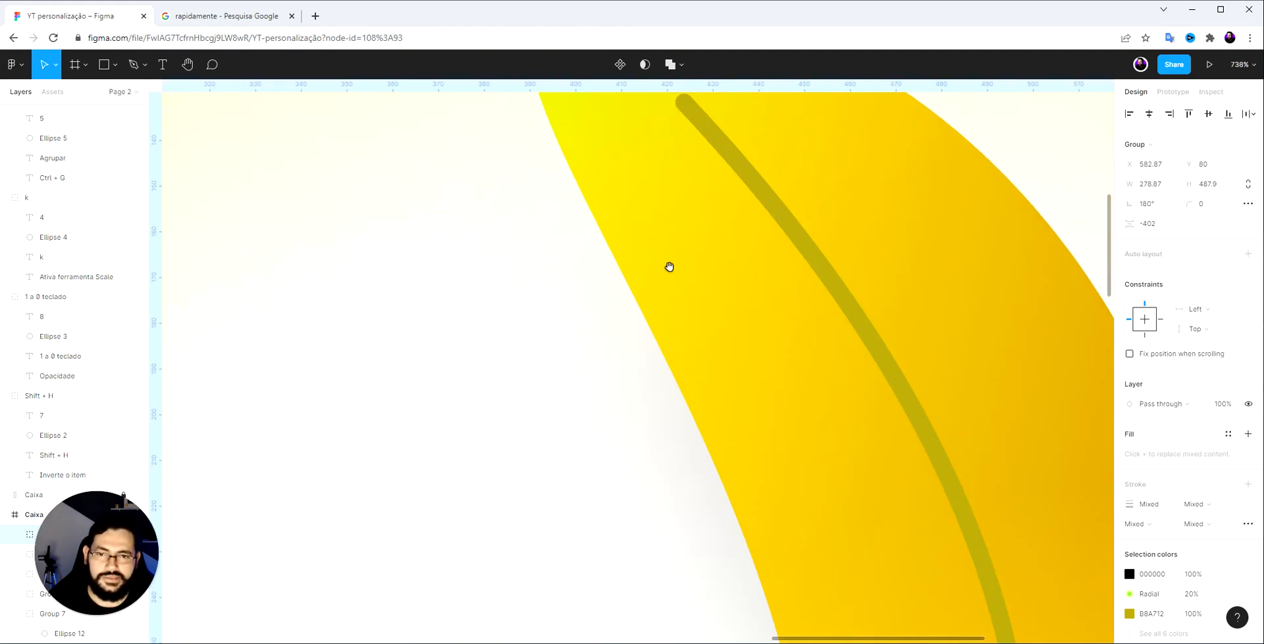
left_click_drag(559, 310, 881, 255)
left_click_drag(468, 391, 793, 252)
left_click_drag(541, 410, 802, 451)
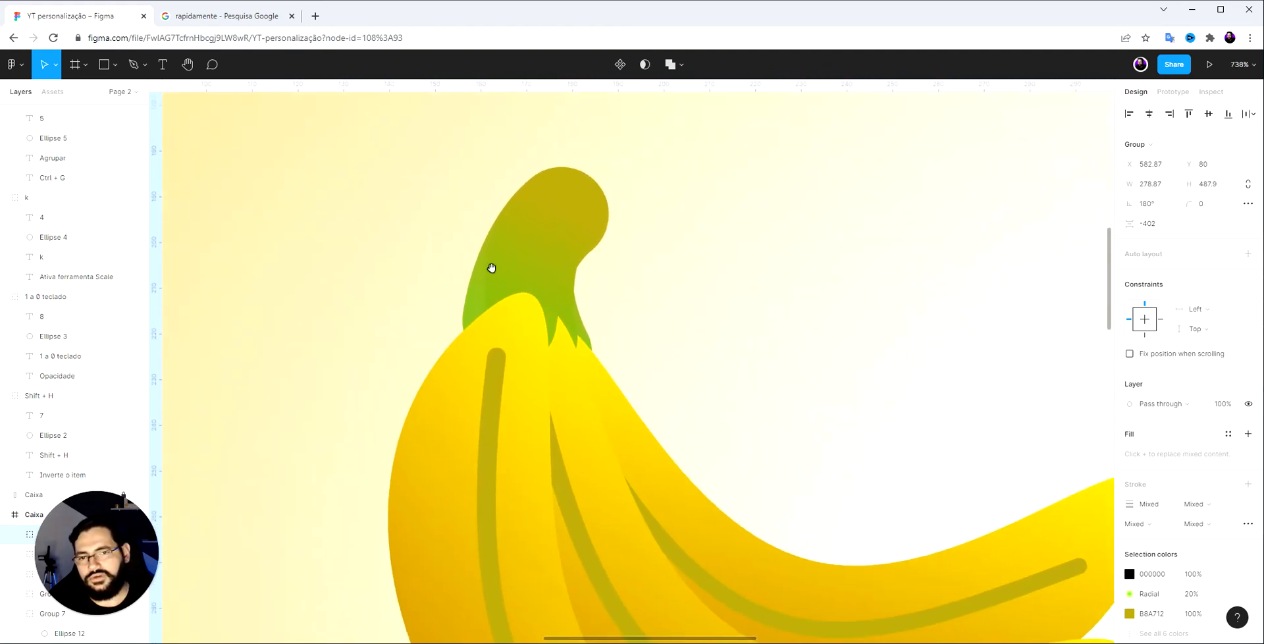
left_click_drag(835, 297, 423, 367)
scroll(703, 332, "down", 12)
key("space")
mouse_move(742, 356)
left_mouse_down()
mouse_move(759, 335)
mouse_move(742, 334)
left_mouse_up()
scroll(677, 326, "up", 2)
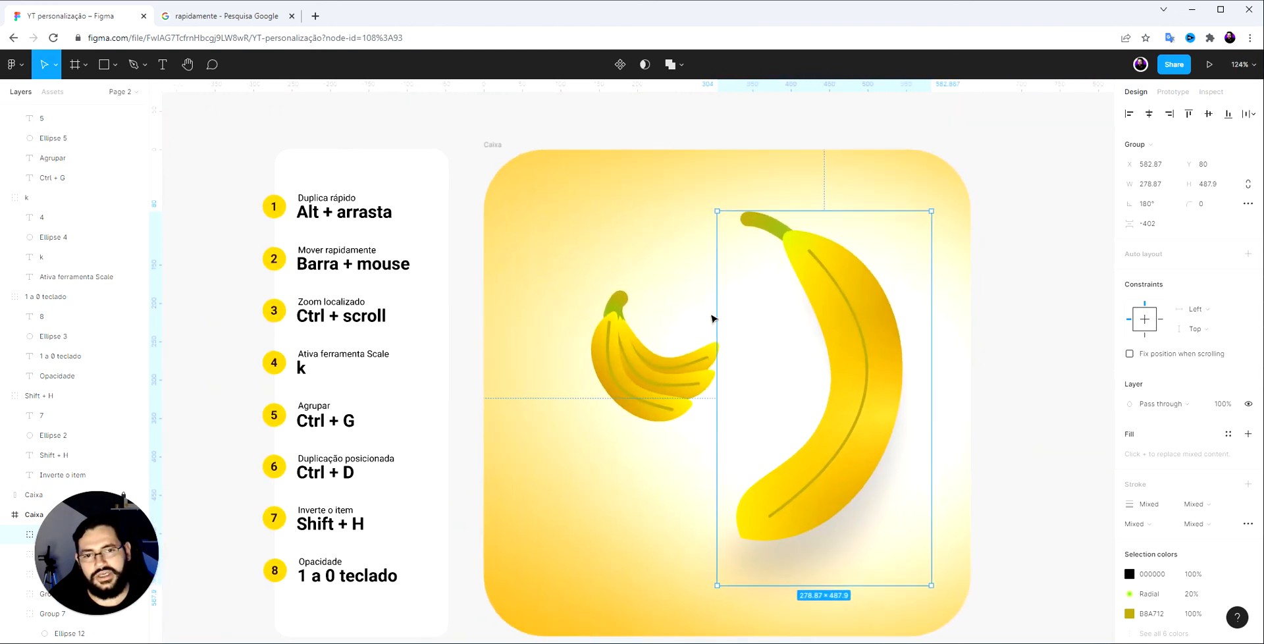
Duplicate the small banana bunch above and below the original, and scale the upper copy down proportionally with the Scale tool
left_click_drag(588, 286, 555, 240)
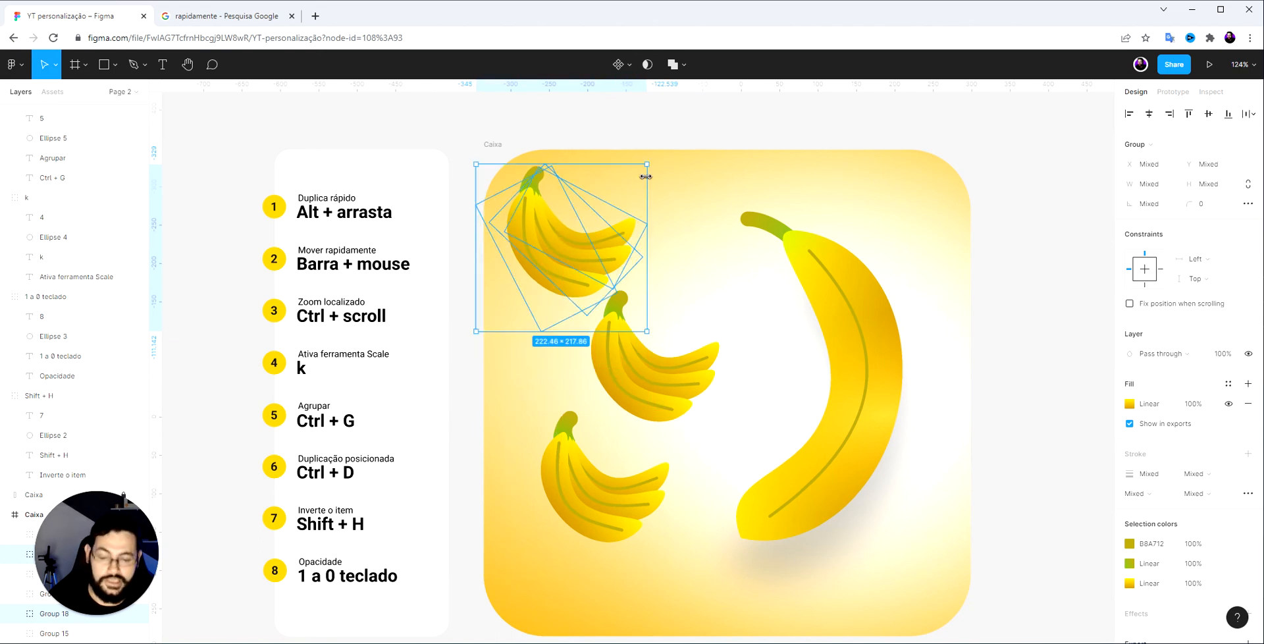
key("k")
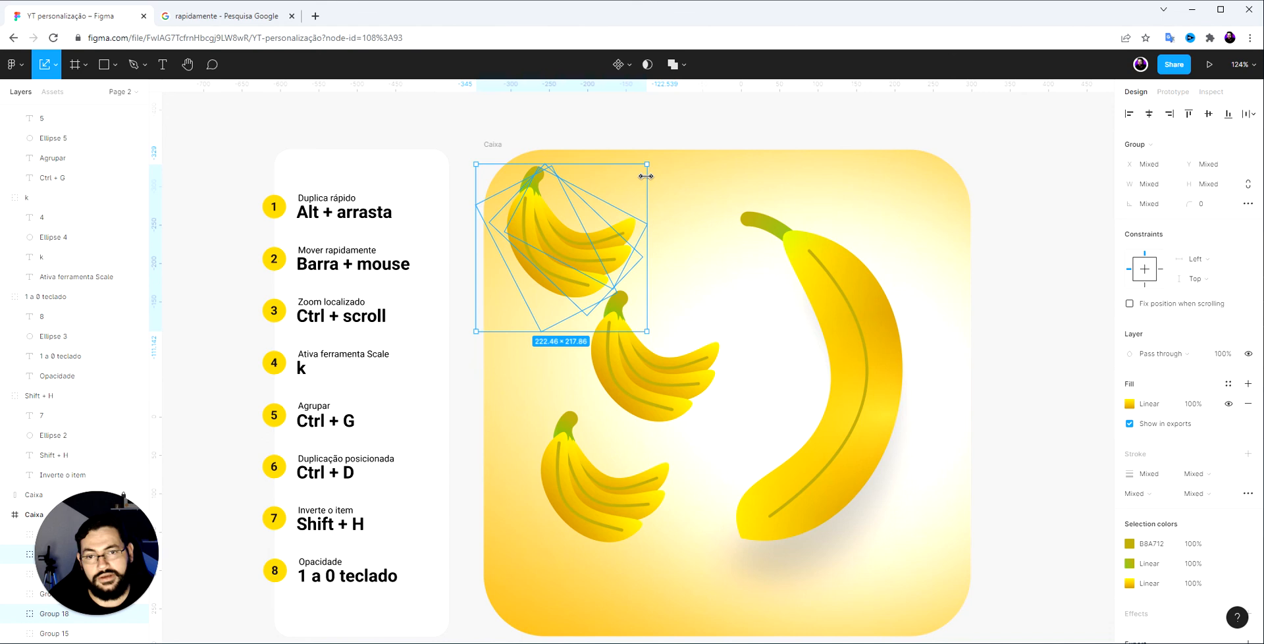
left_click_drag(646, 176, 581, 245)
Move the lower banana bunch slightly down and scale it proportionally to about 183 × 179, leaving nothing selected
left_click_drag(513, 425, 629, 518)
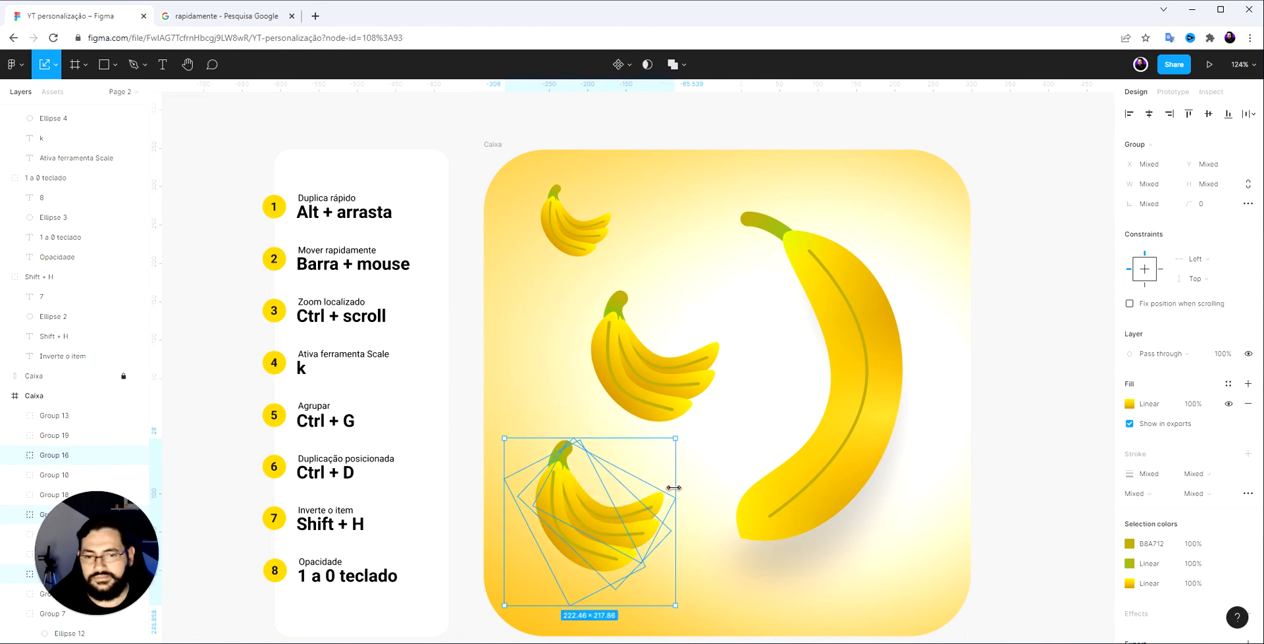
left_click_drag(673, 487, 646, 486)
key("v")
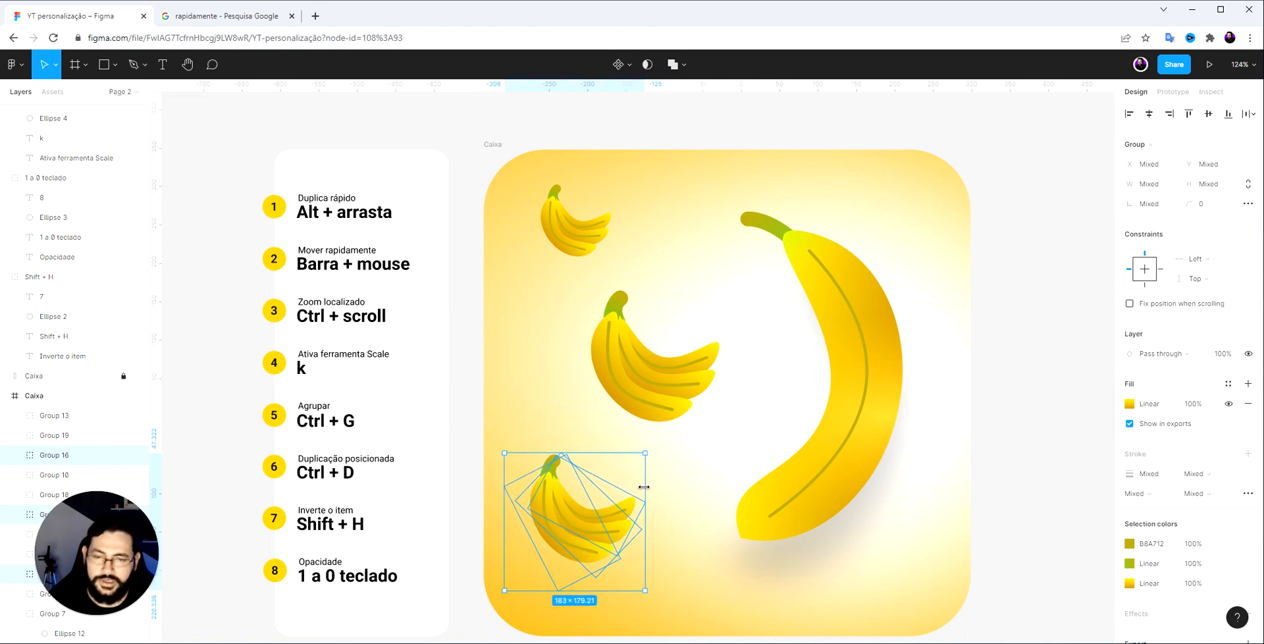
left_click(679, 554)
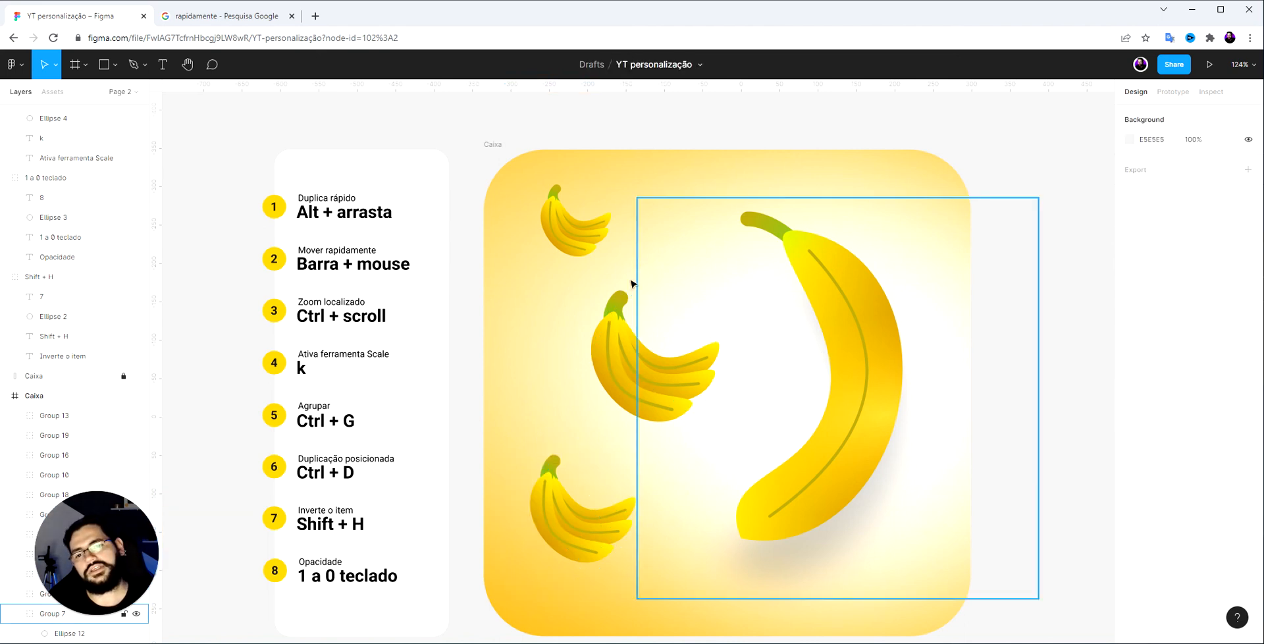
Shift the three small banana bunches together slightly toward the large banana and clear the selection
left_click_drag(486, 189, 626, 545)
left_click_drag(627, 408, 649, 412)
left_click(993, 386)
scroll(993, 387, "down", 1, "ctrl")
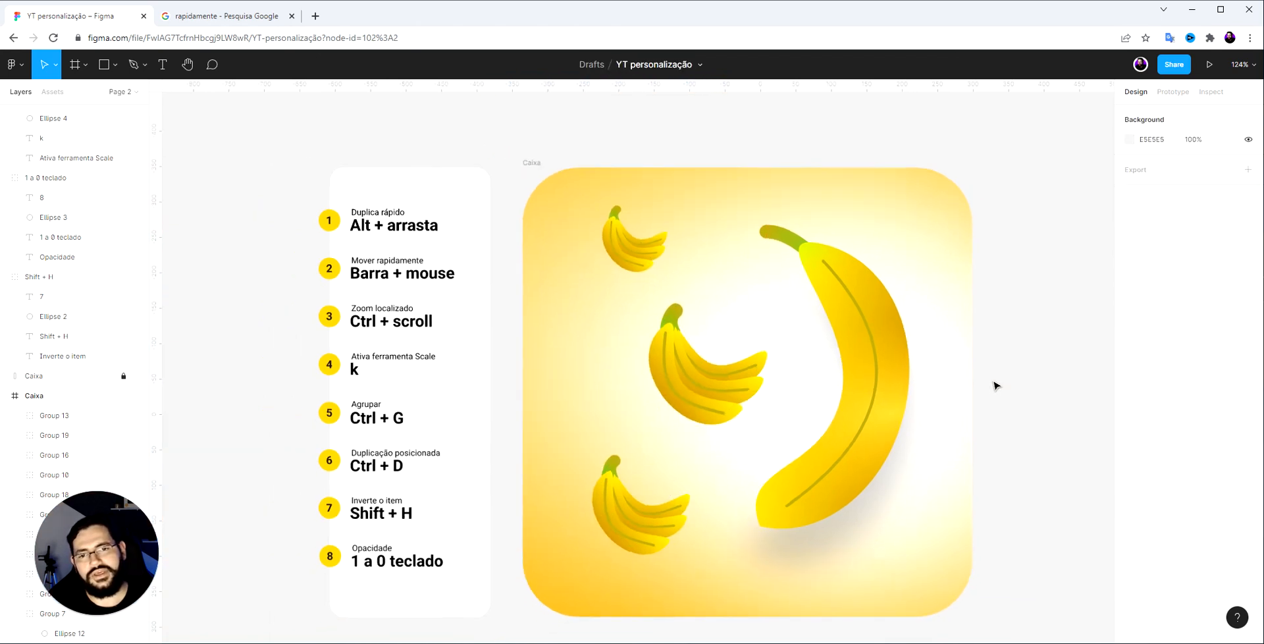
left_click_drag(1004, 434, 979, 408)
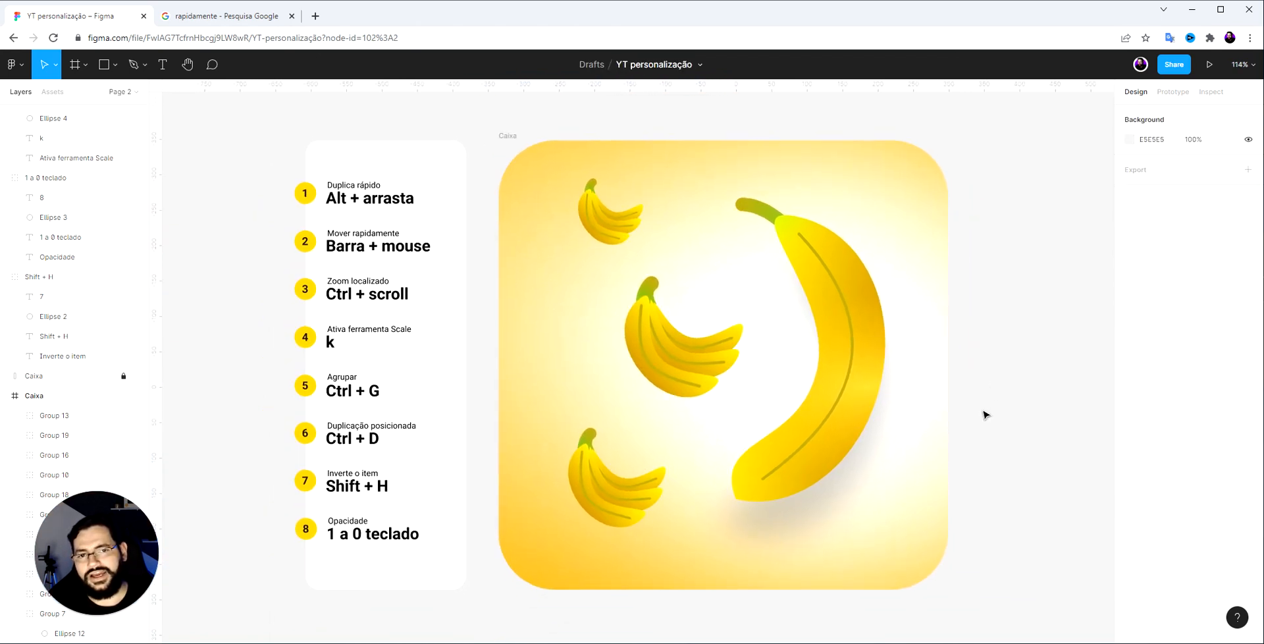